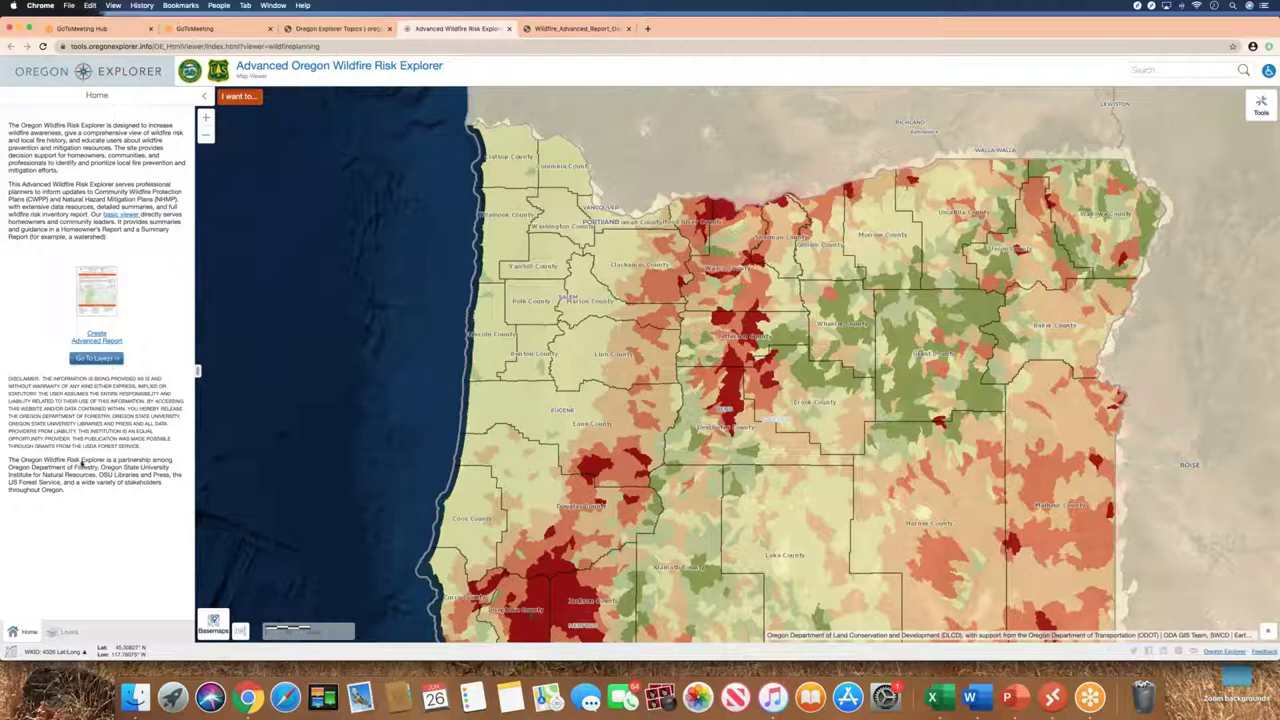
Read the full description of the Overall Wildfire Risk - Watershed layer, including its risk class definitions
click(60, 633)
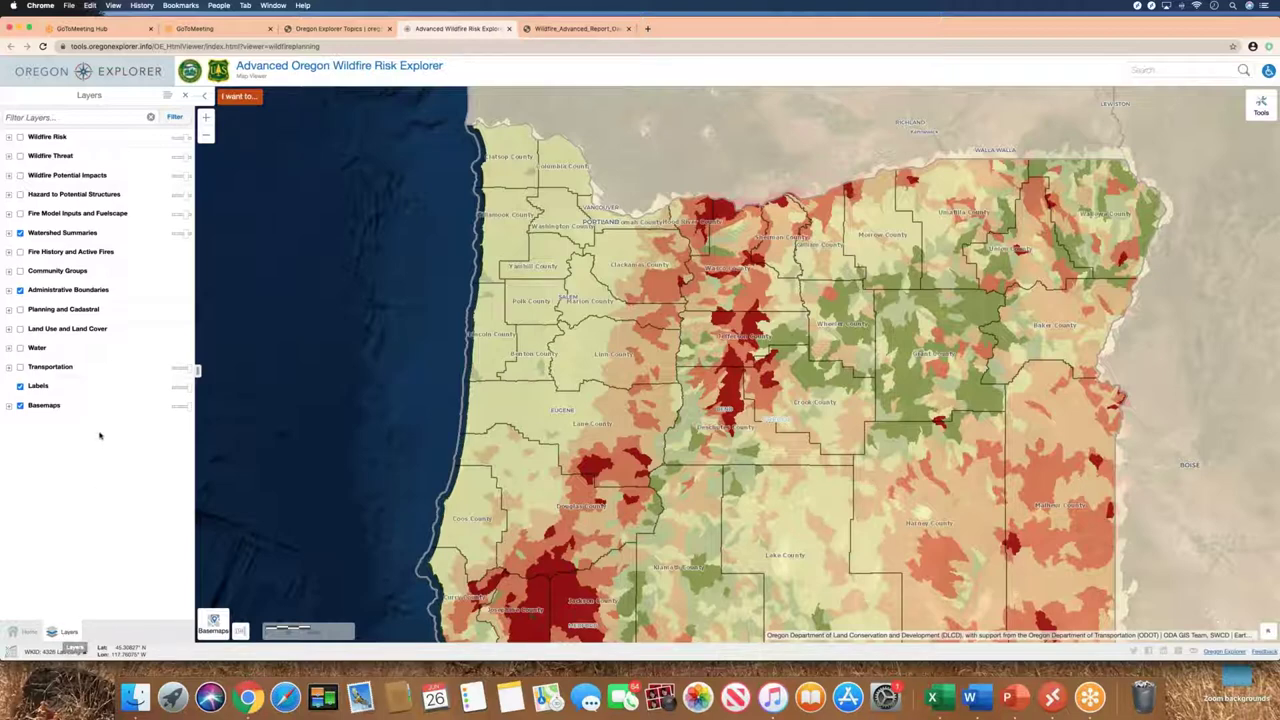
click(9, 233)
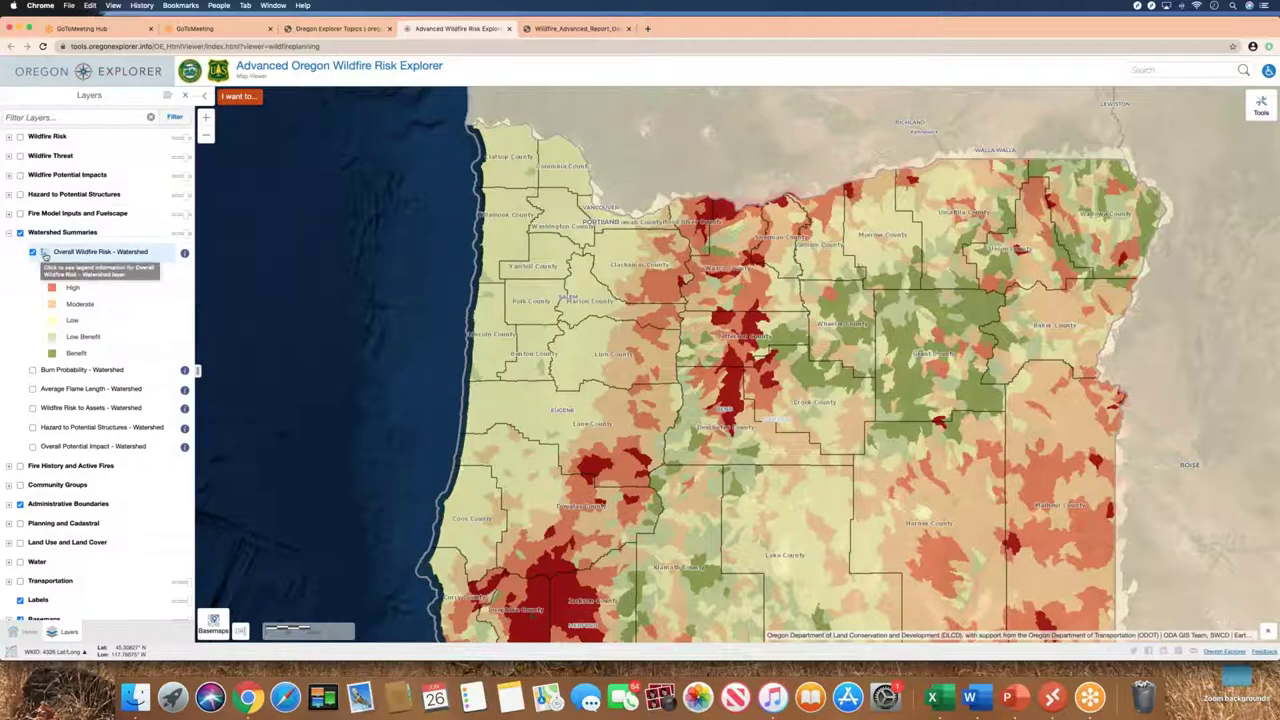
click(185, 256)
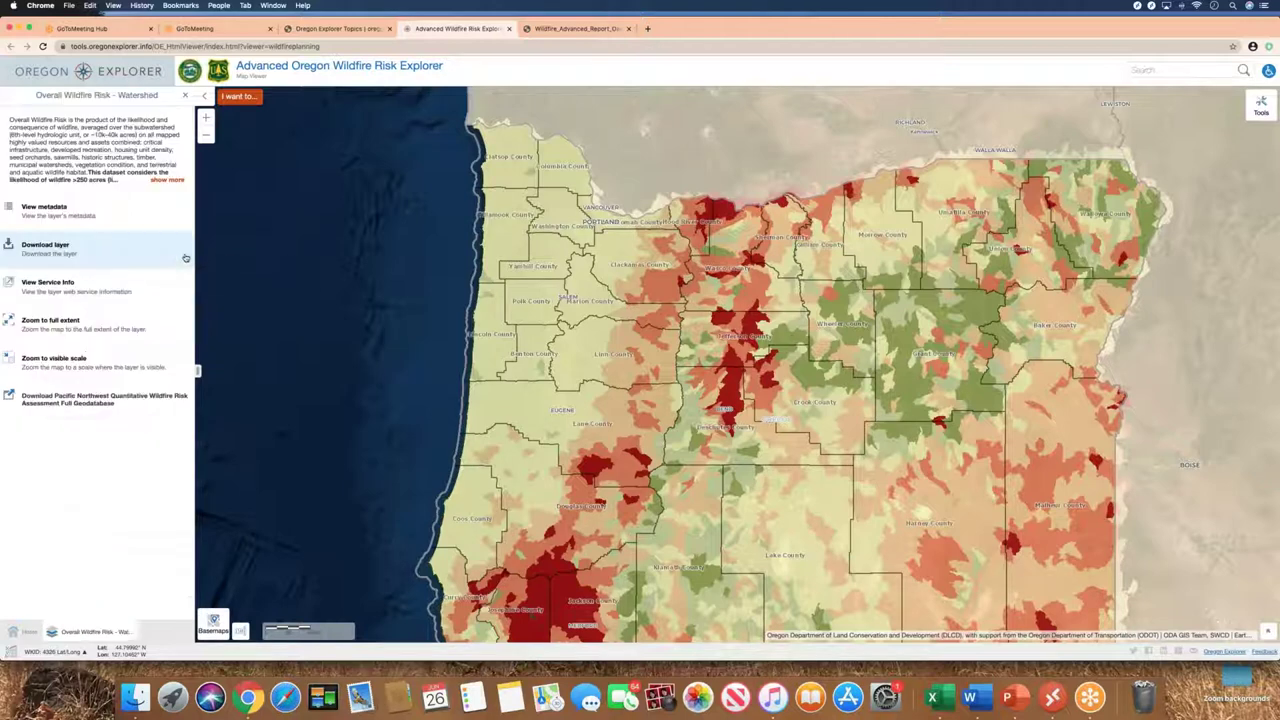
click(167, 180)
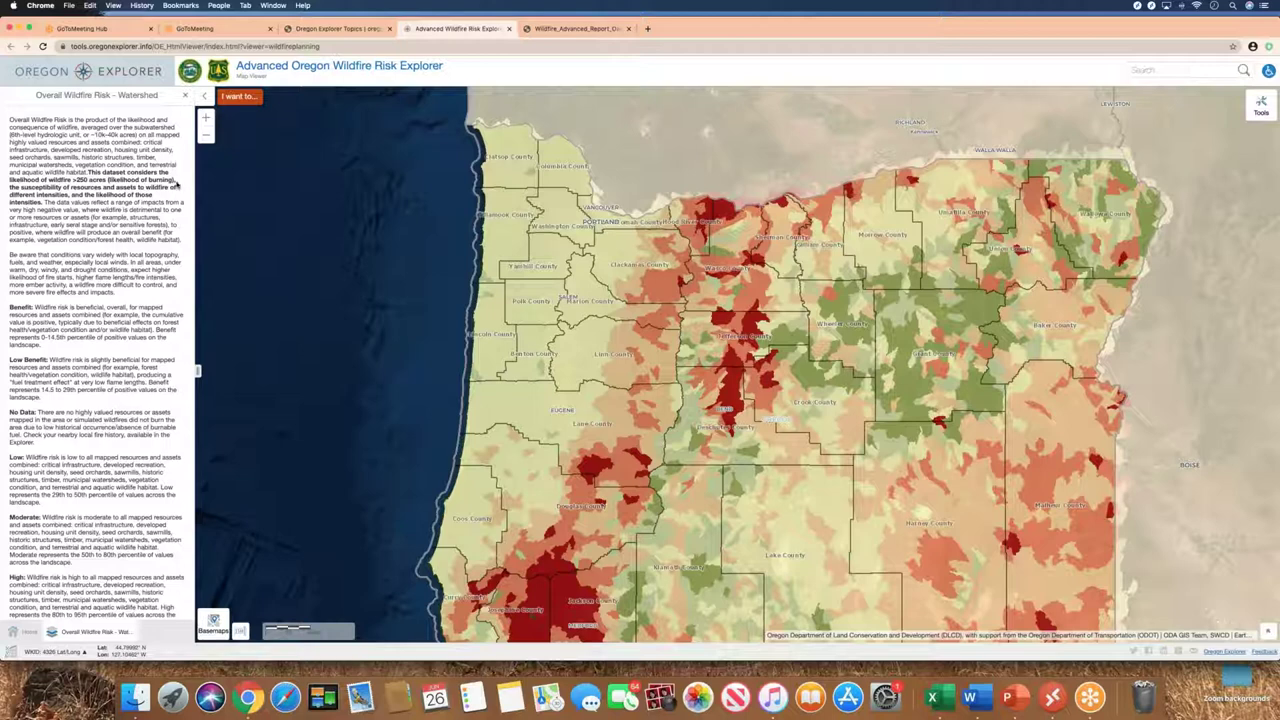
scroll(125, 262, down, 5)
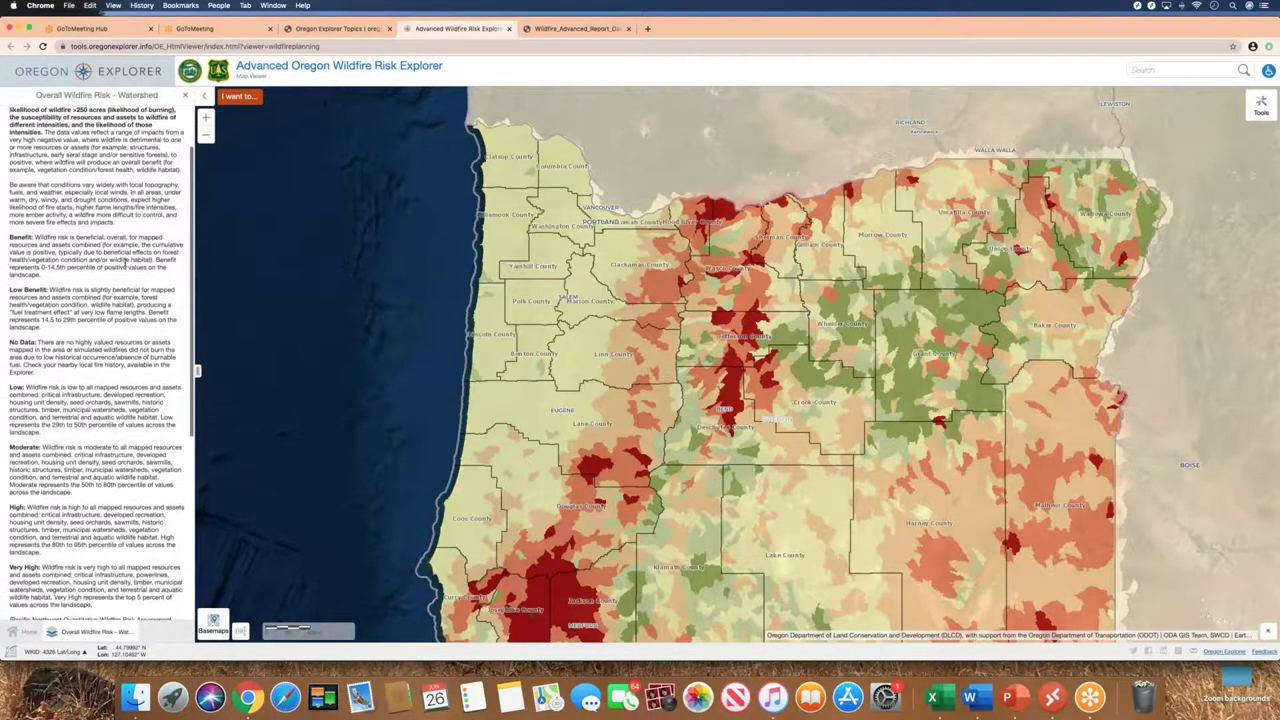
scroll(125, 262, down, 5)
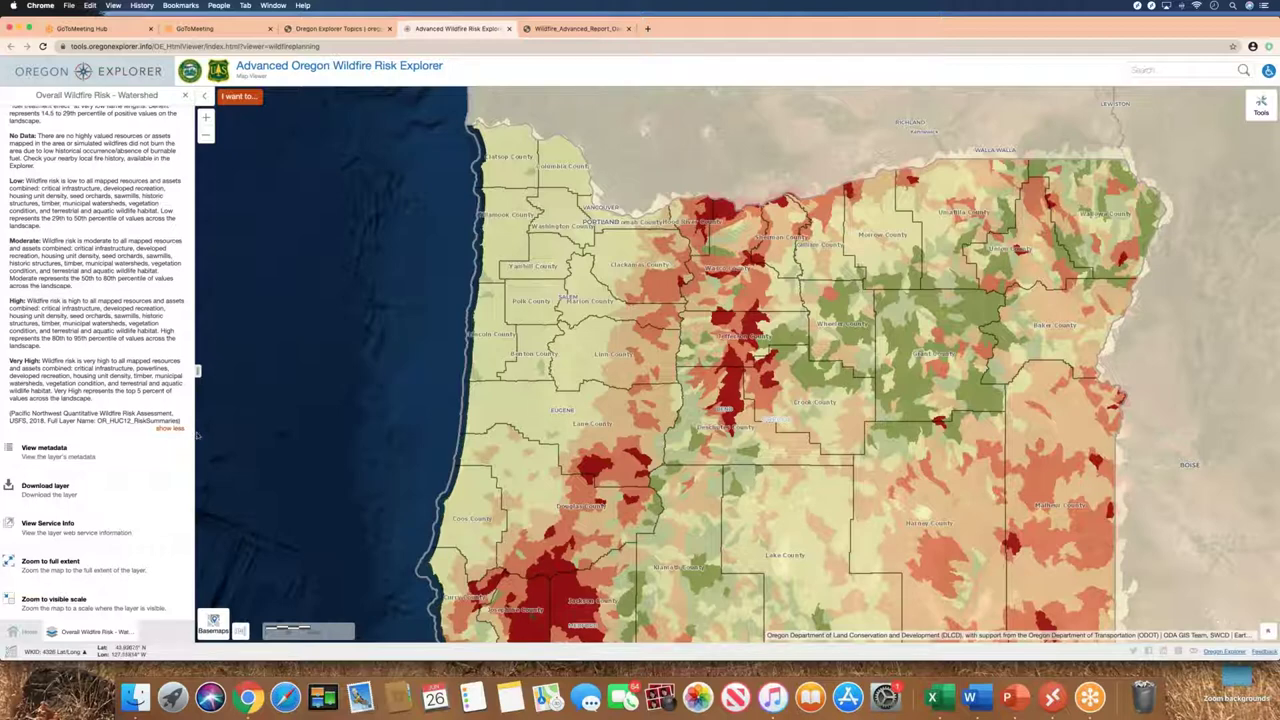
Preview the draw-area options for downloading the Overall Wildfire Risk - Watershed layer, and exit back to the layer list
click(69, 486)
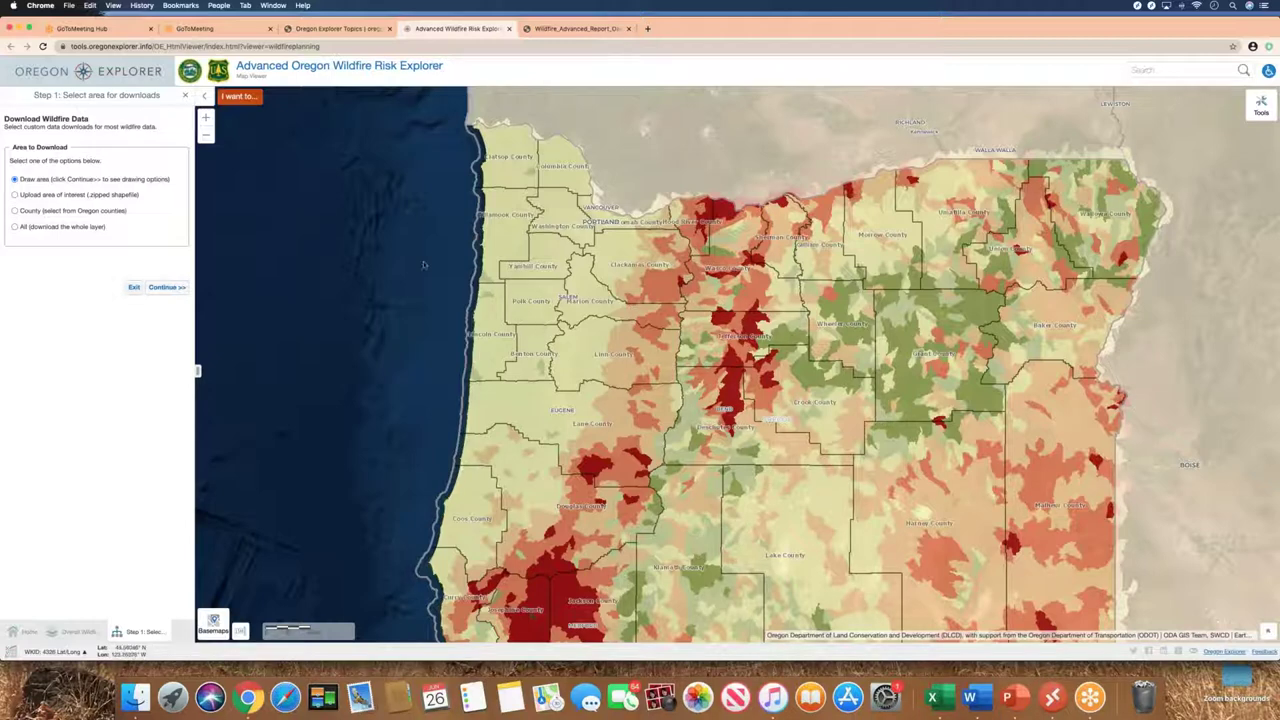
click(167, 287)
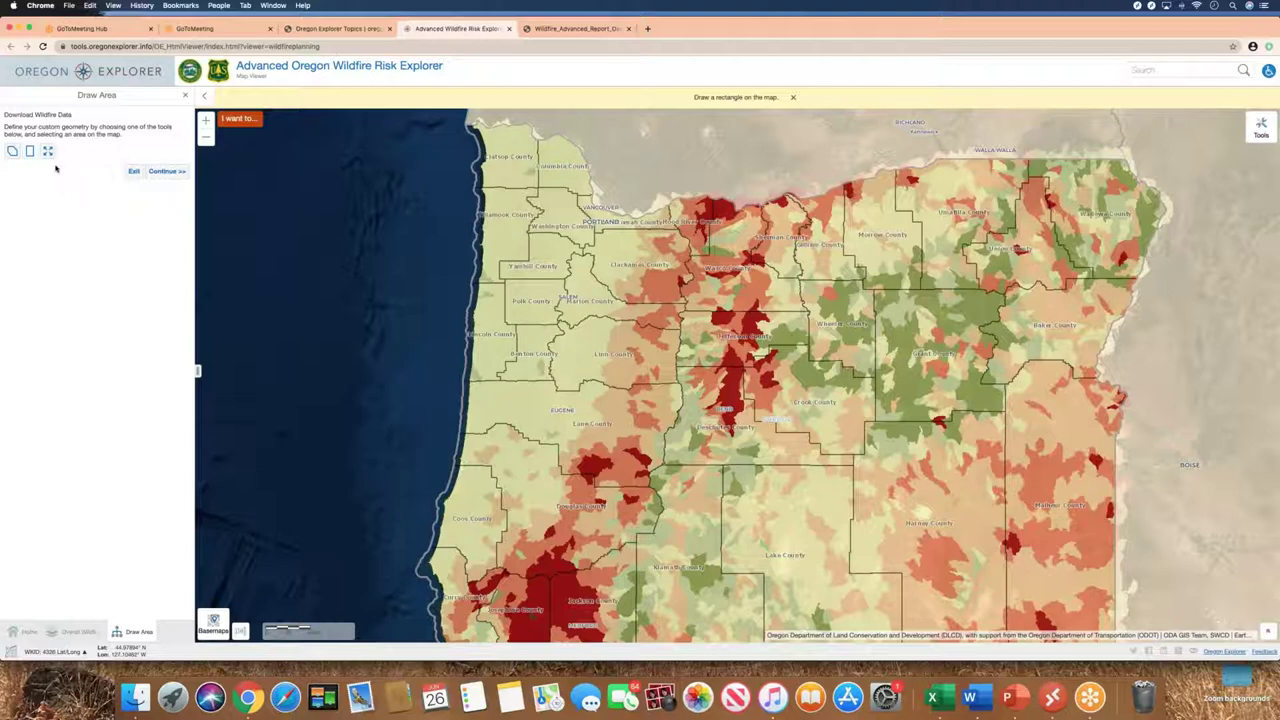
click(134, 172)
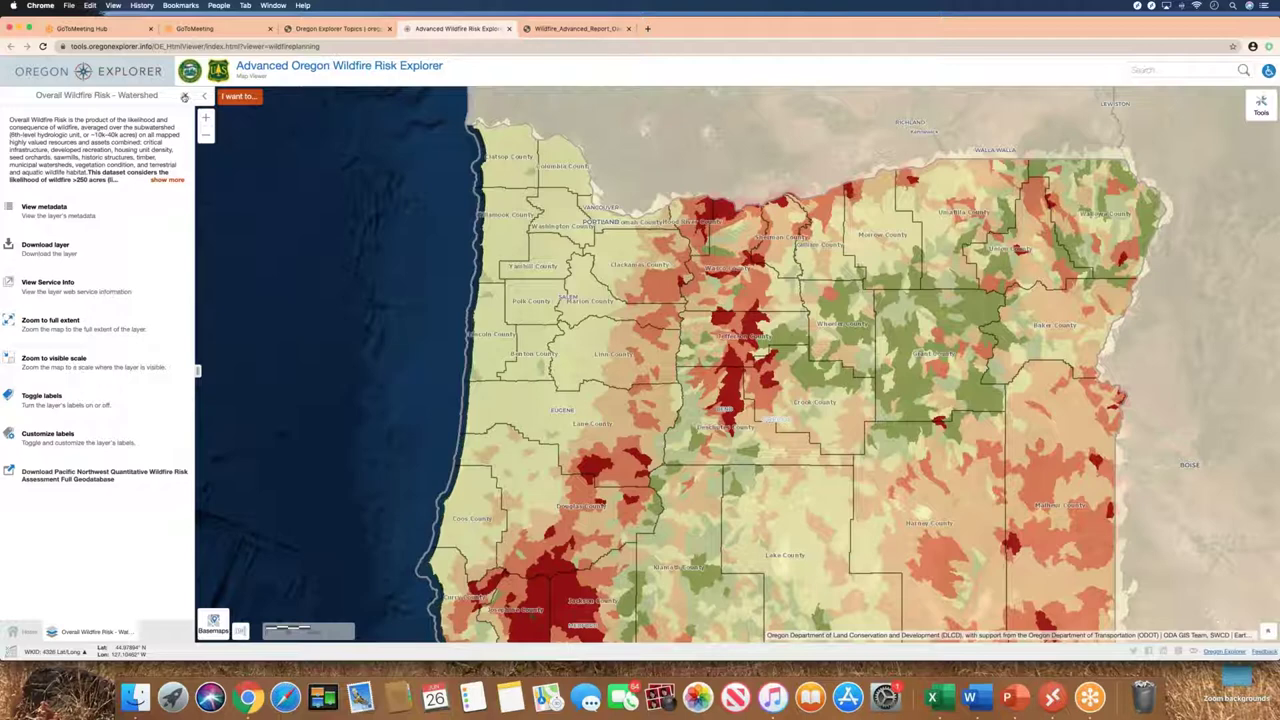
click(184, 97)
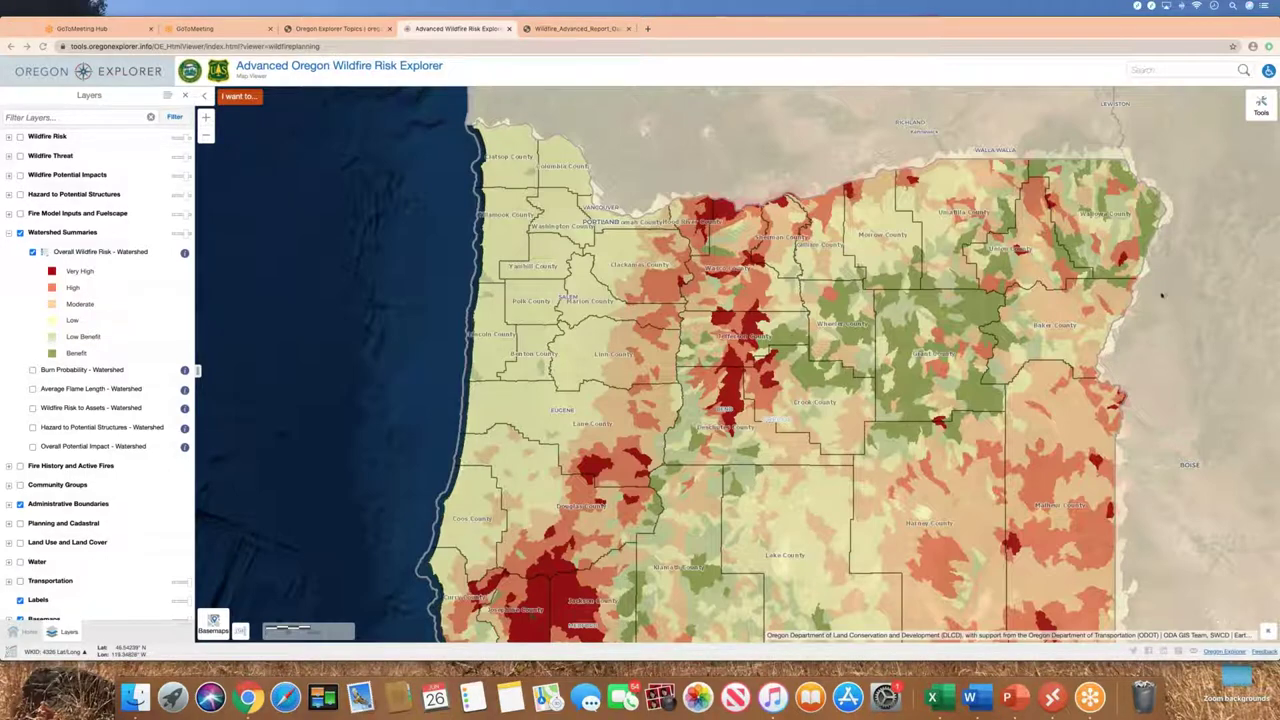
Search for Oakridge, Oregon and zoom the map to its ArcGIS Geocoding result
click(1143, 68)
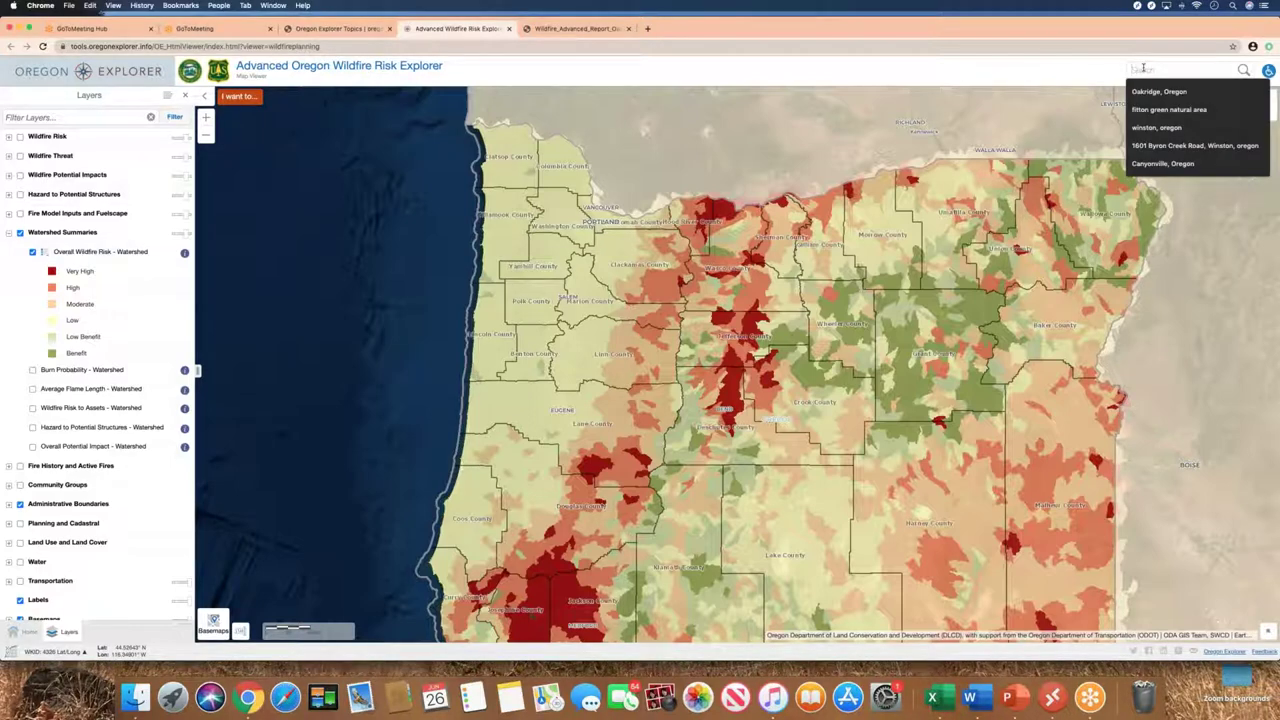
text(Oakridge, Oregon)
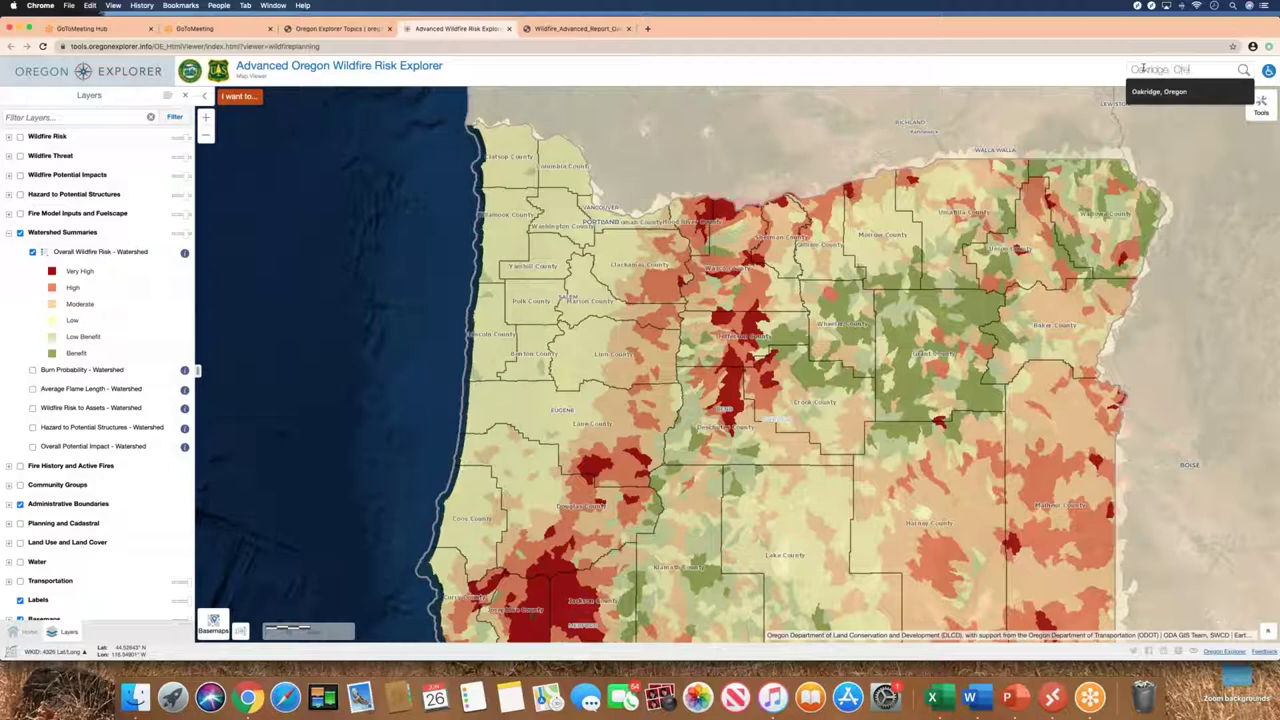
key(Return)
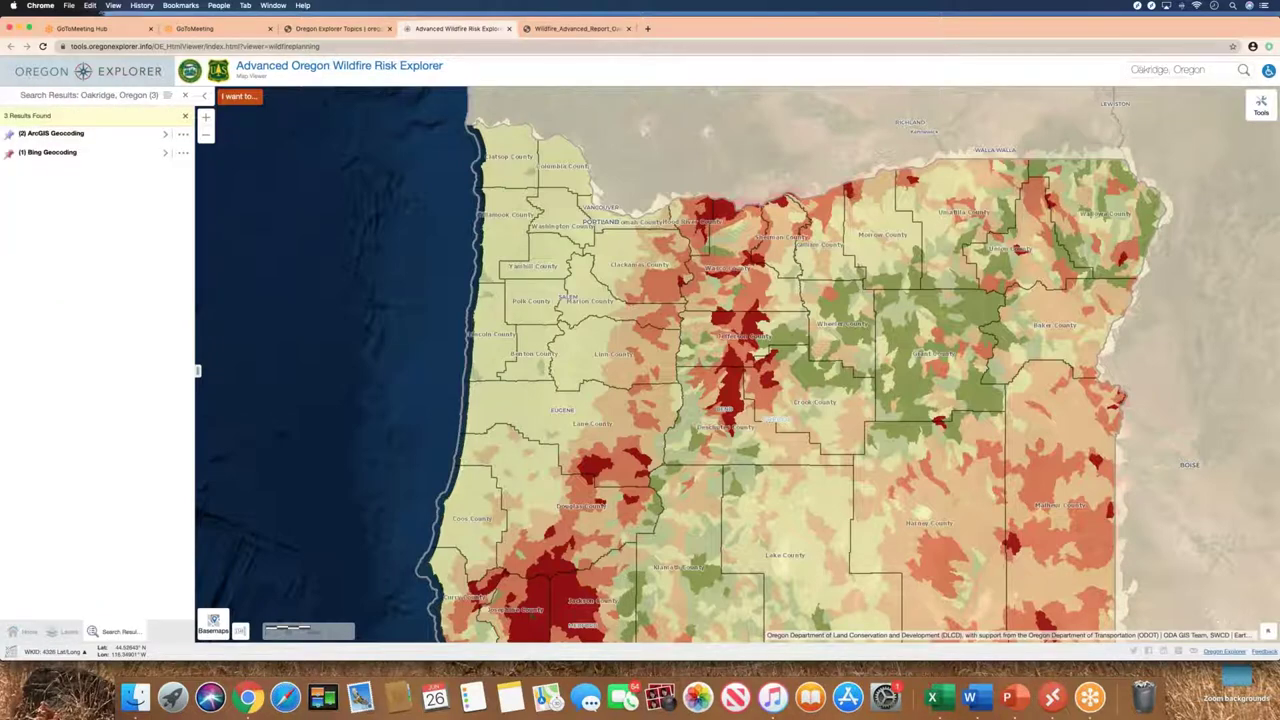
click(75, 134)
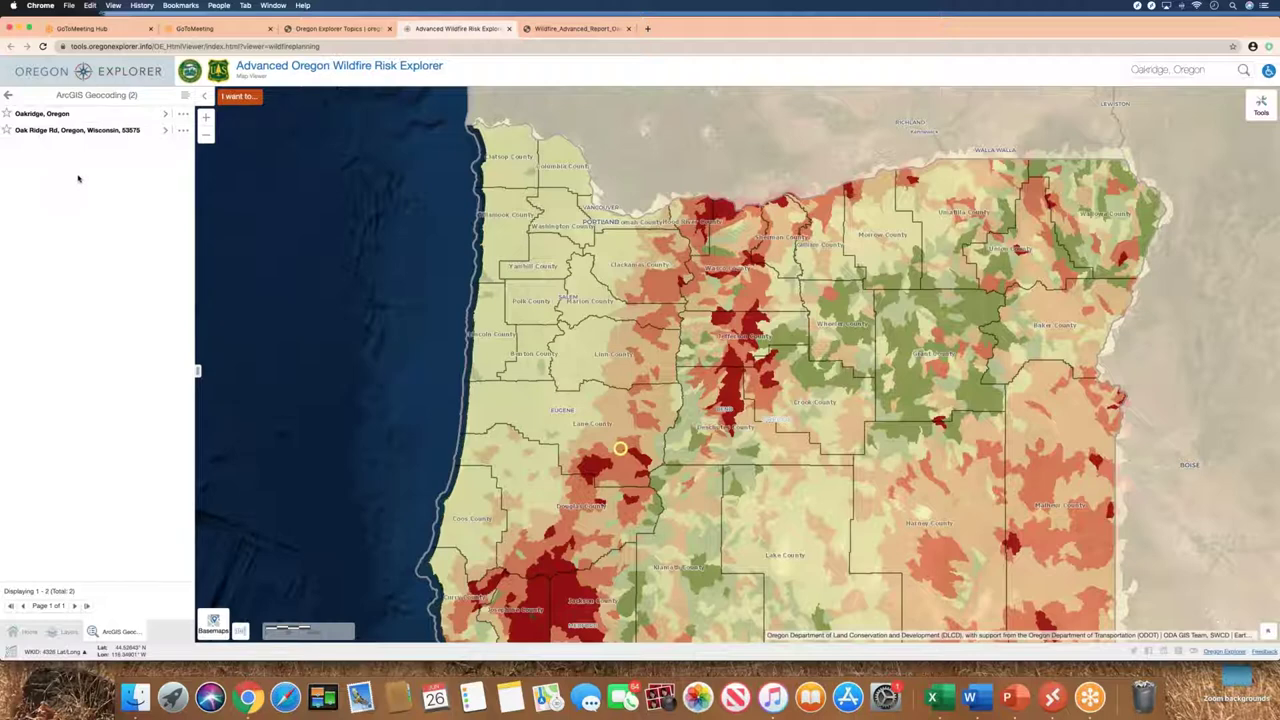
click(62, 117)
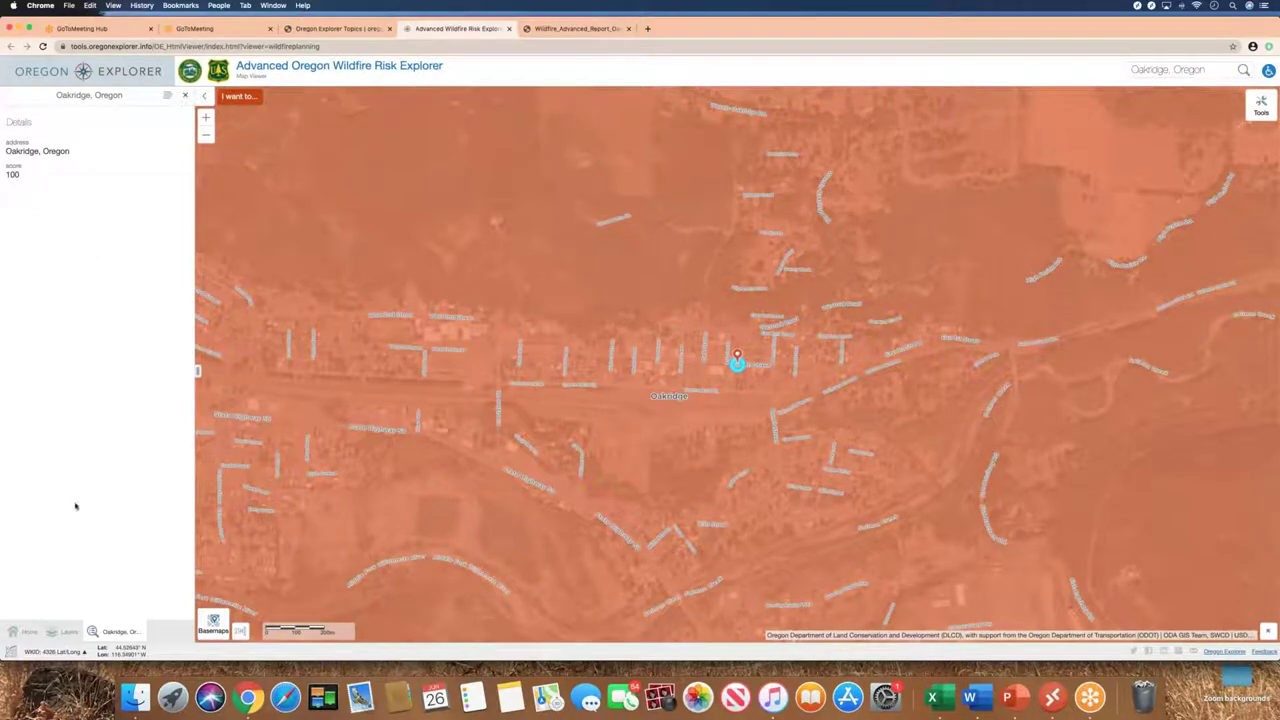
Turn off the Overall Wildfire Risk - Watershed layer around Oakridge
click(66, 632)
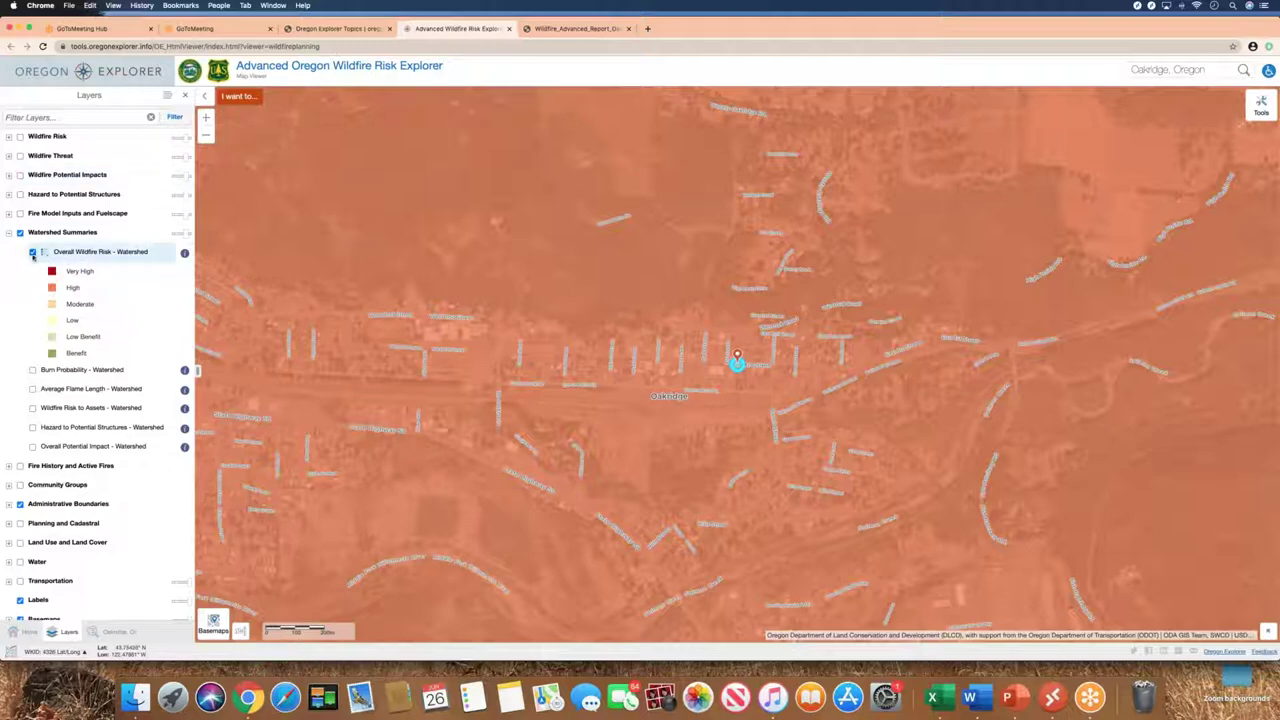
click(207, 138)
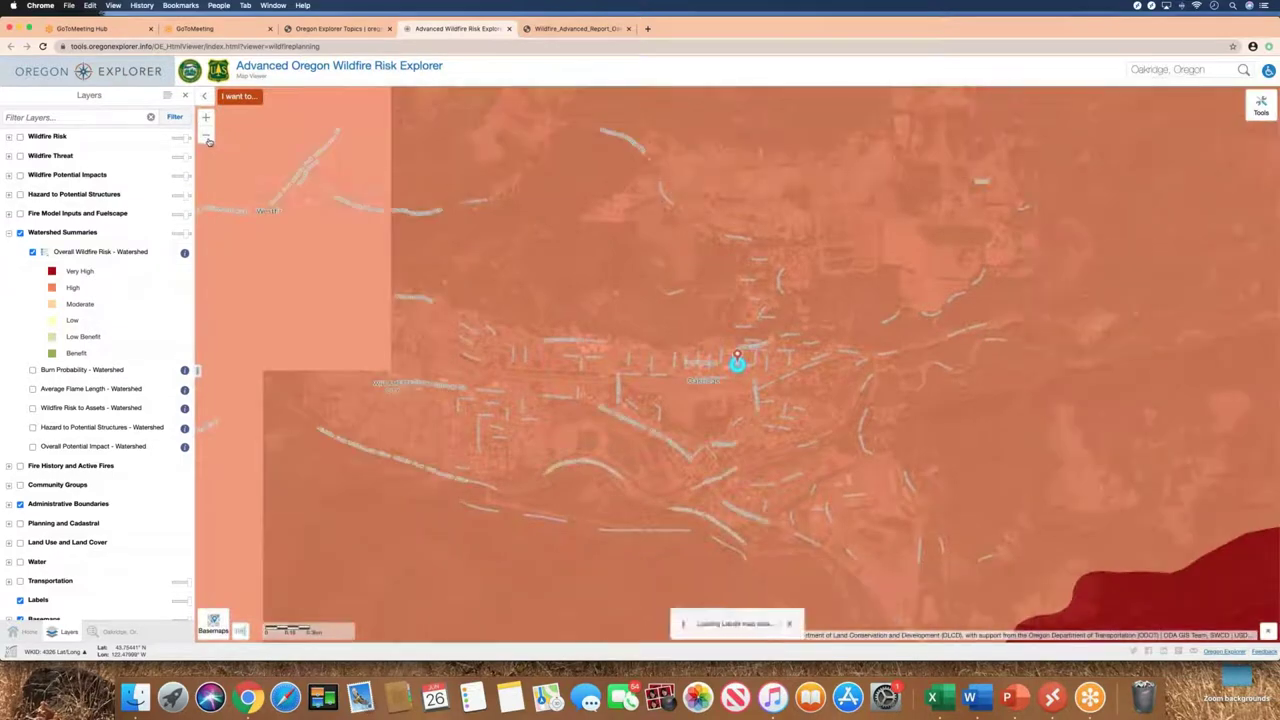
click(33, 253)
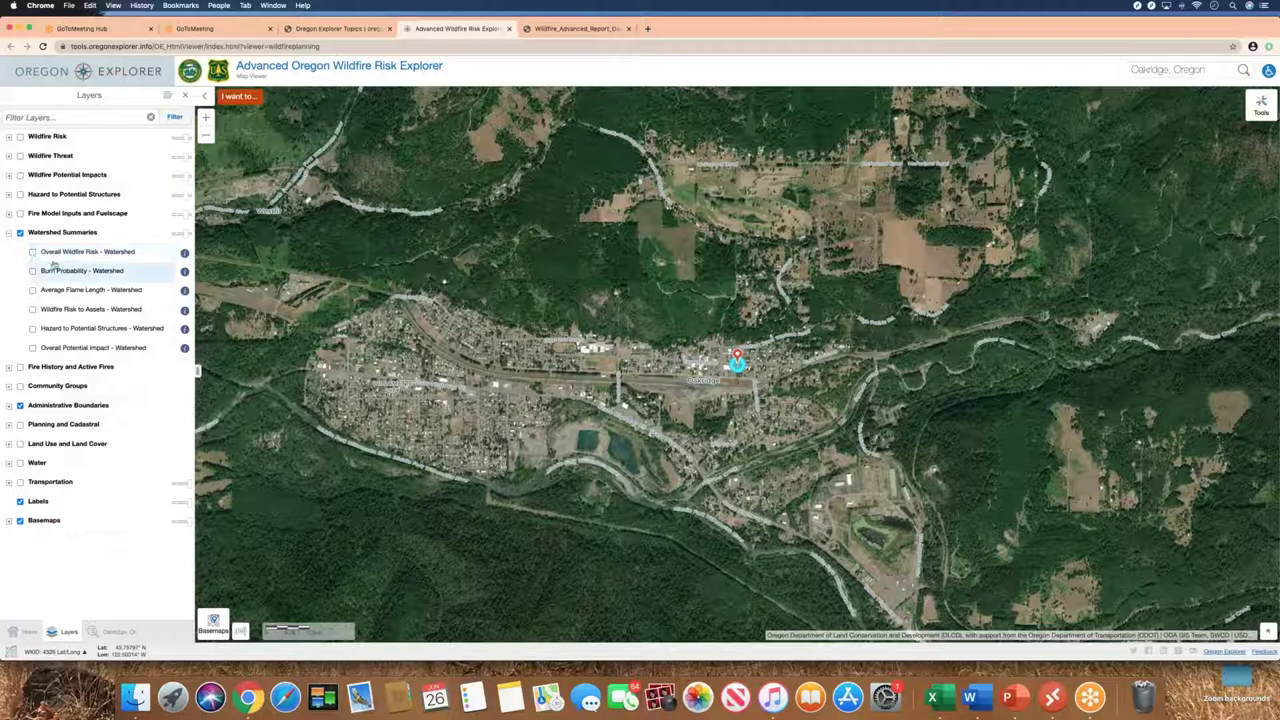
Replace the Aerial basemap with the Topo basemap
click(8, 523)
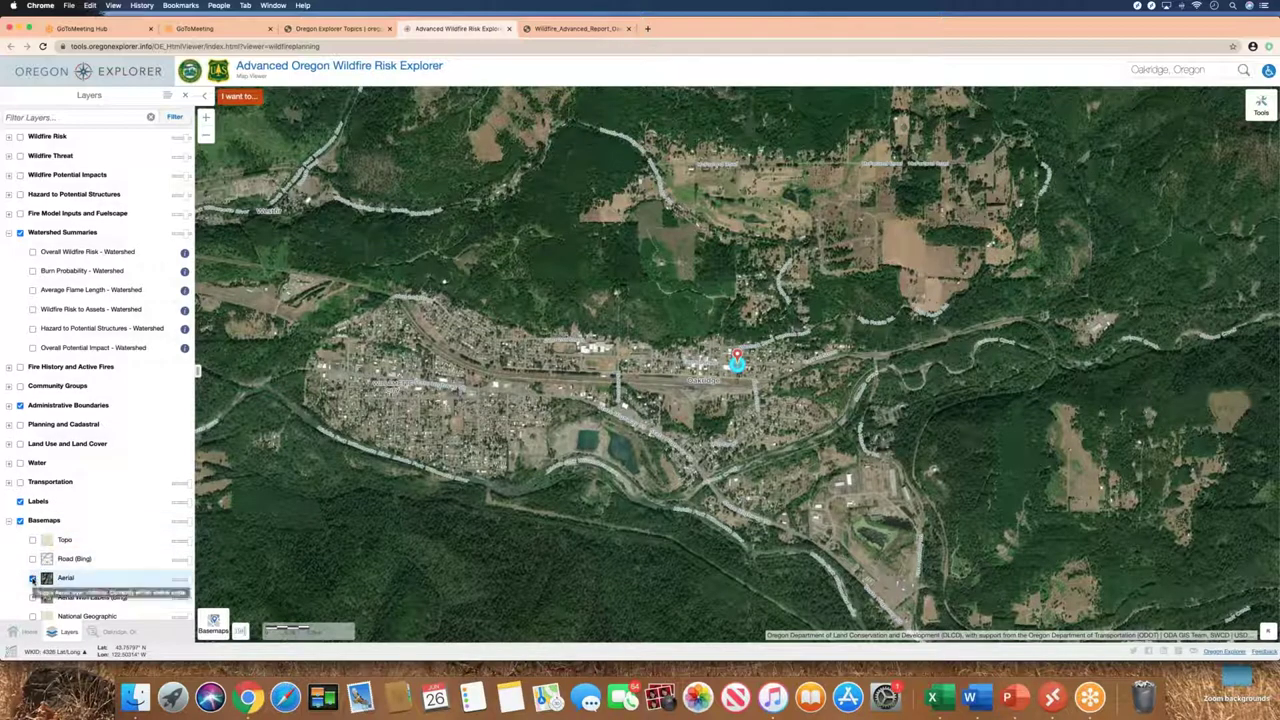
click(32, 578)
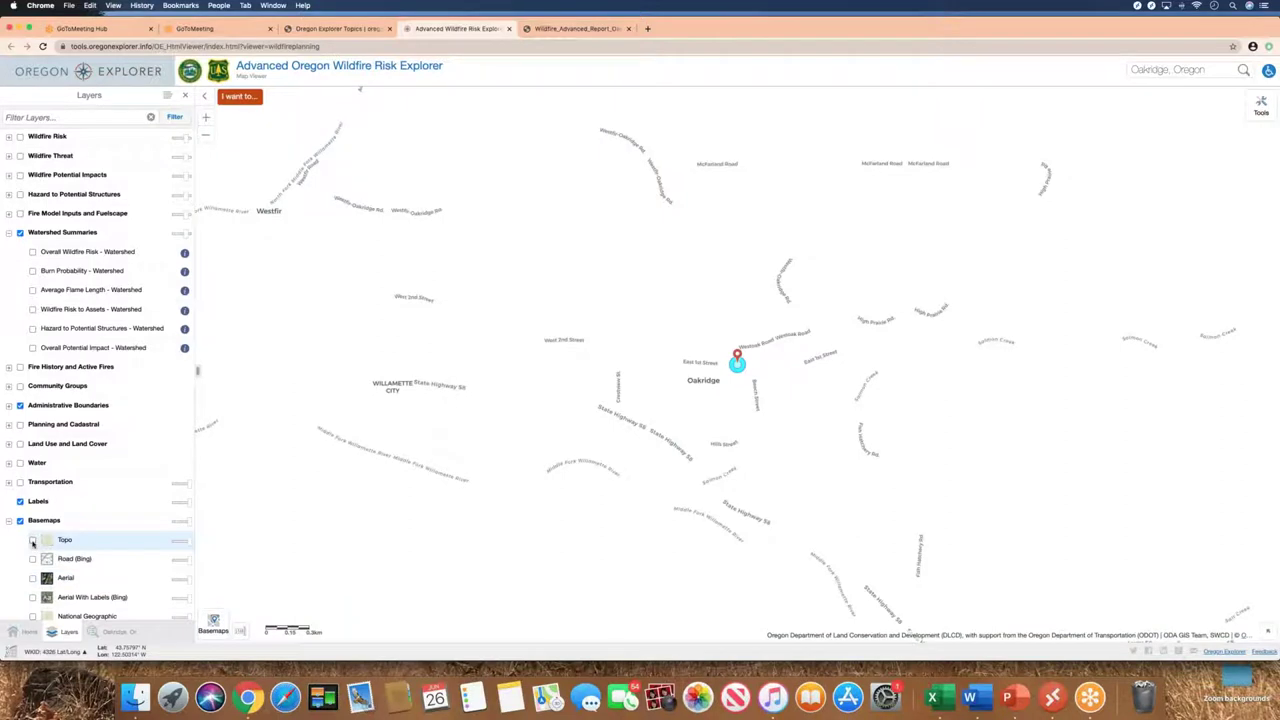
click(32, 541)
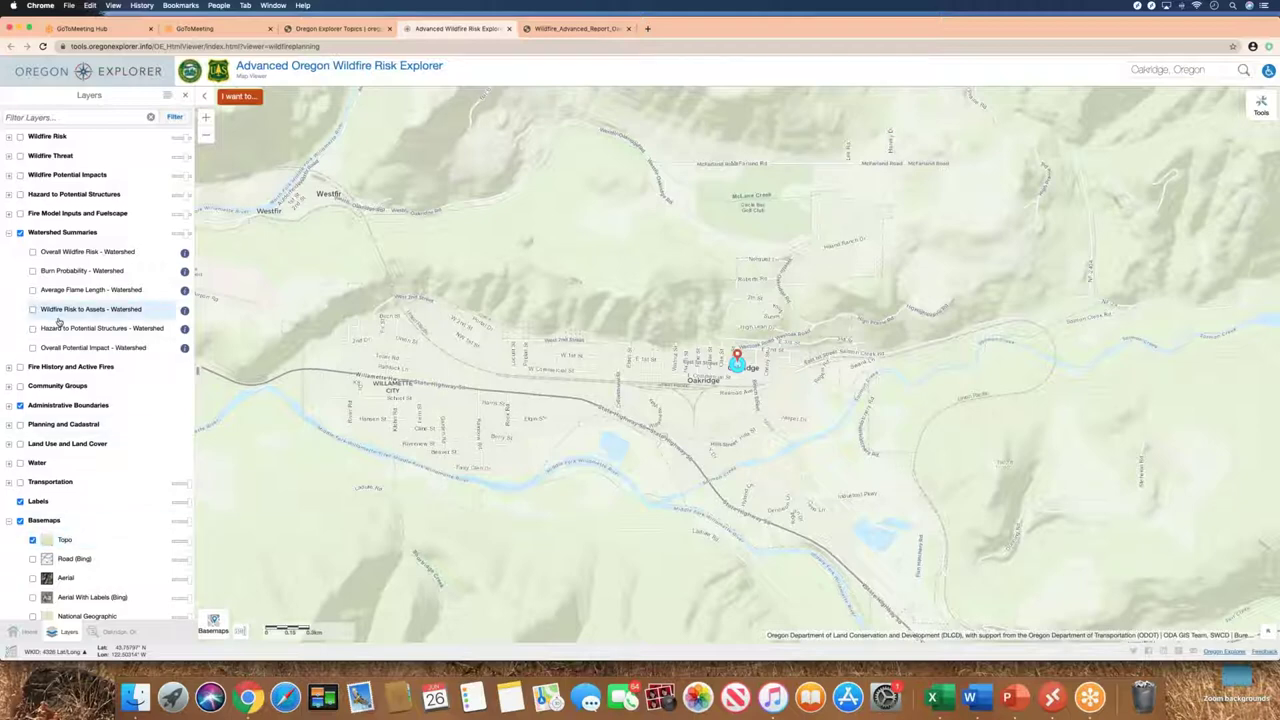
Turn on the Wildfire Risk group and its Overall Wildfire Risk layer for the wider Oakridge area
click(19, 137)
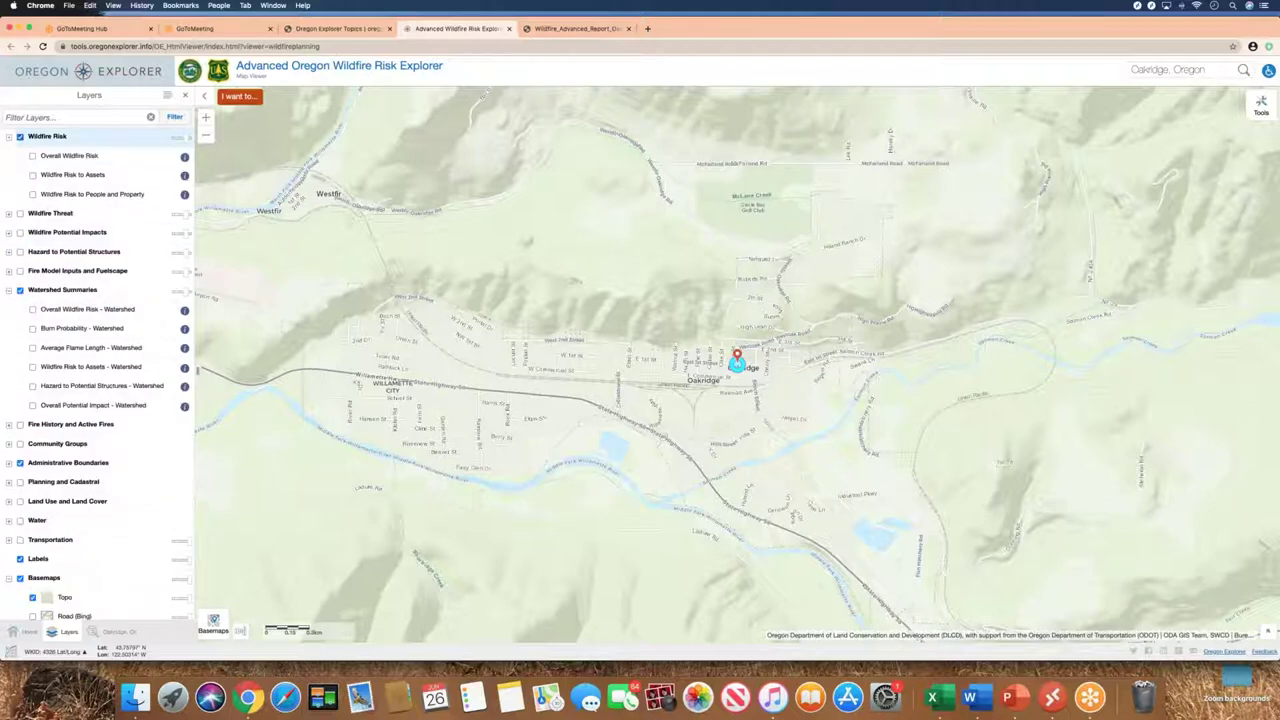
mouse_move(32, 157)
mouse_down()
mouse_move(30, 170)
mouse_move(27, 132)
mouse_move(32, 157)
mouse_up()
click(32, 157)
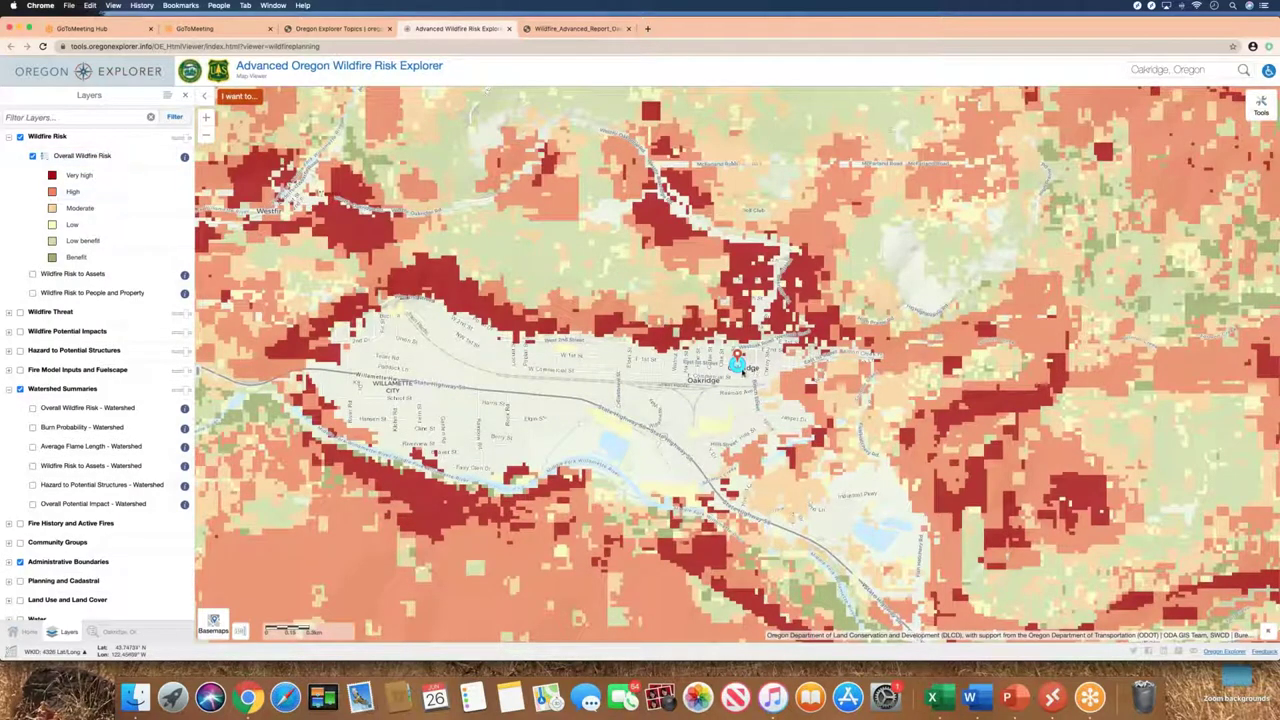
click(207, 139)
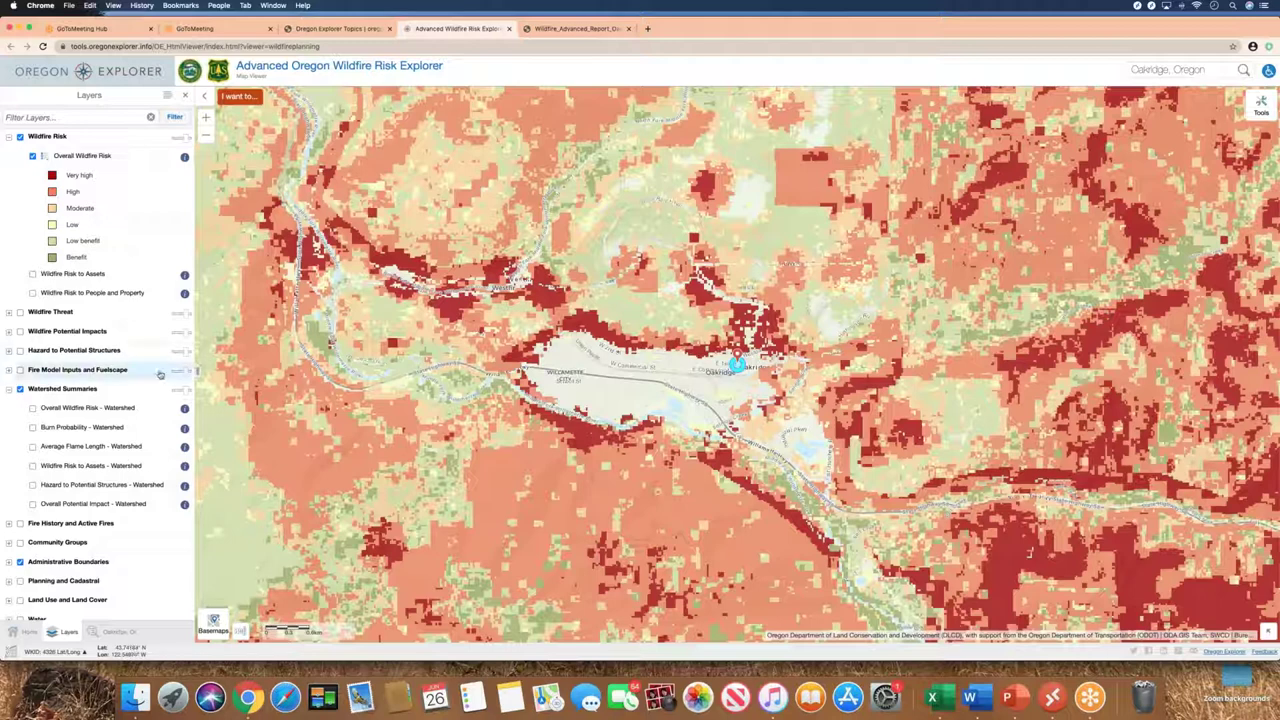
Turn on the Planning and Cadastral group and its Oregon Wildland Urban Interface (WUI) layer
scroll(161, 374, down, 4)
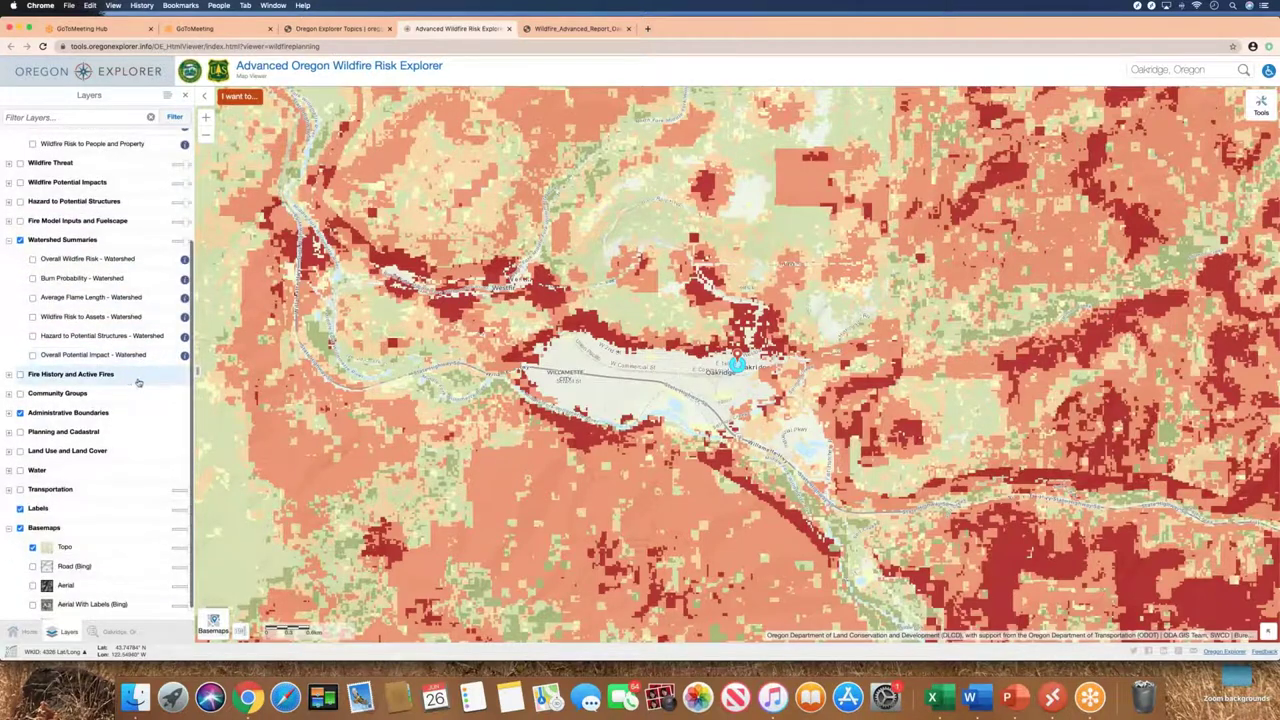
click(20, 432)
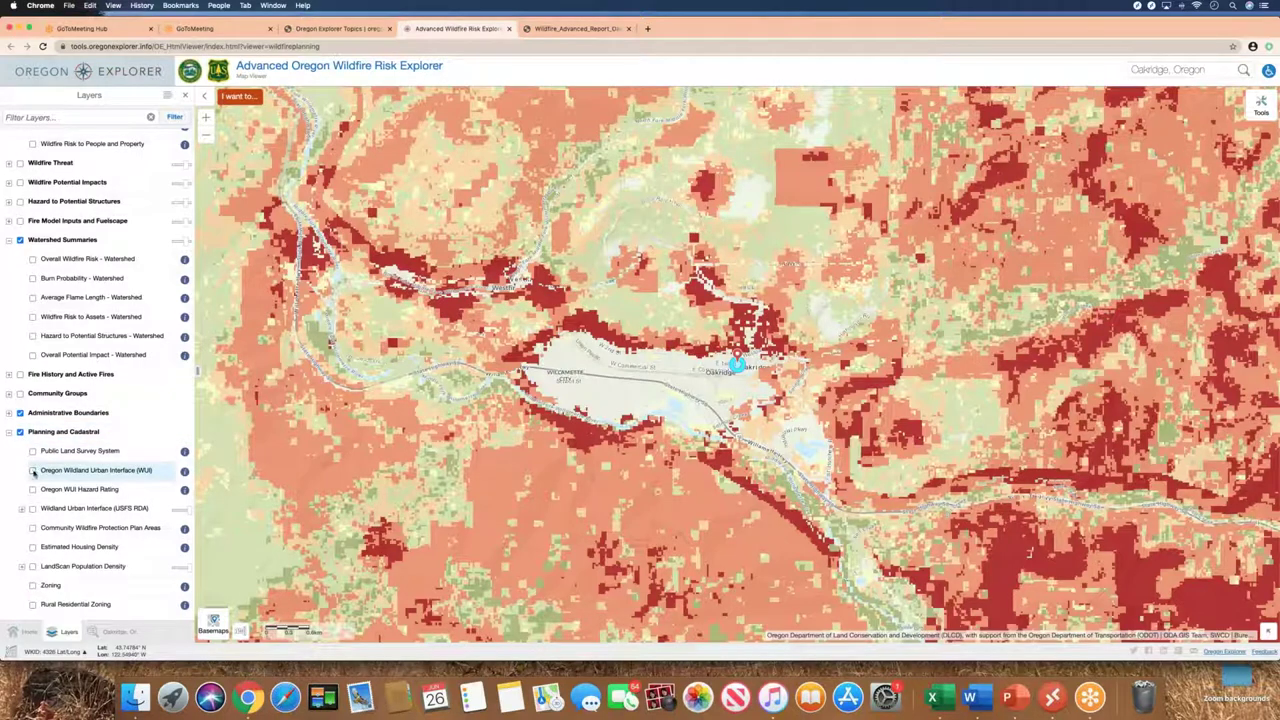
click(33, 471)
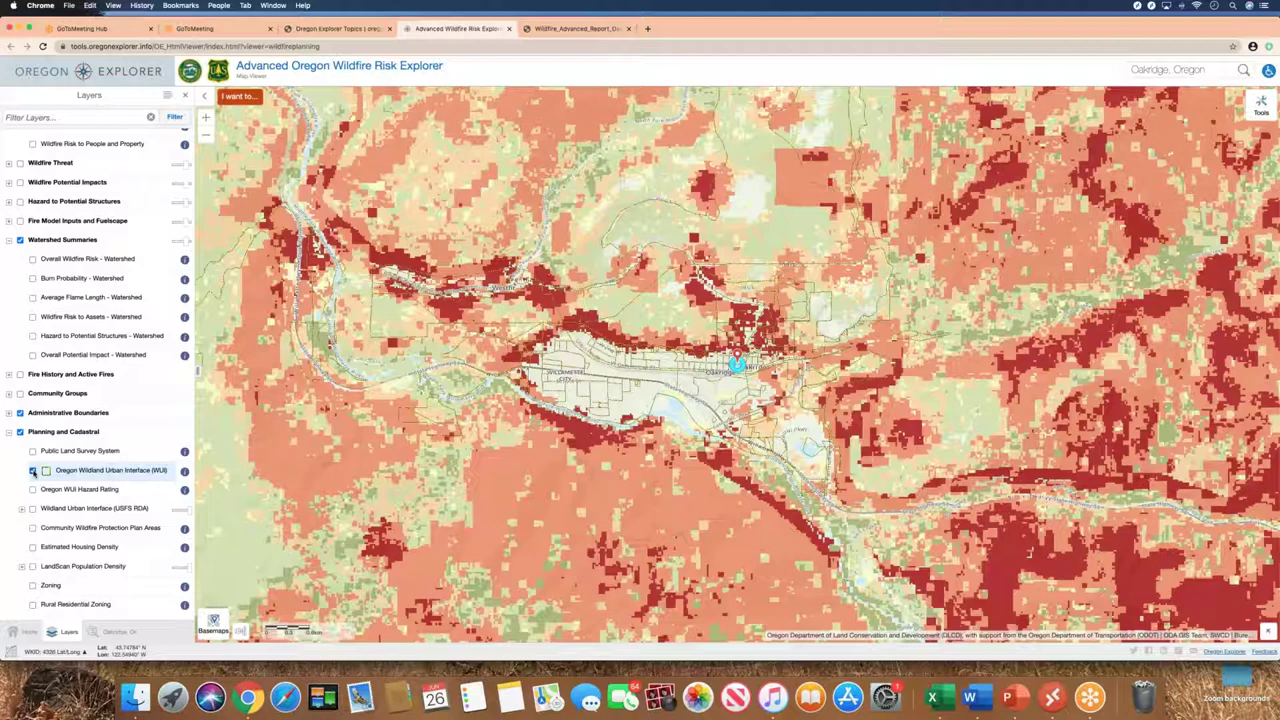
Fade the Wildfire Risk group until the Topo basemap shows through, and raise its opacity back up
scroll(117, 270, up, 5)
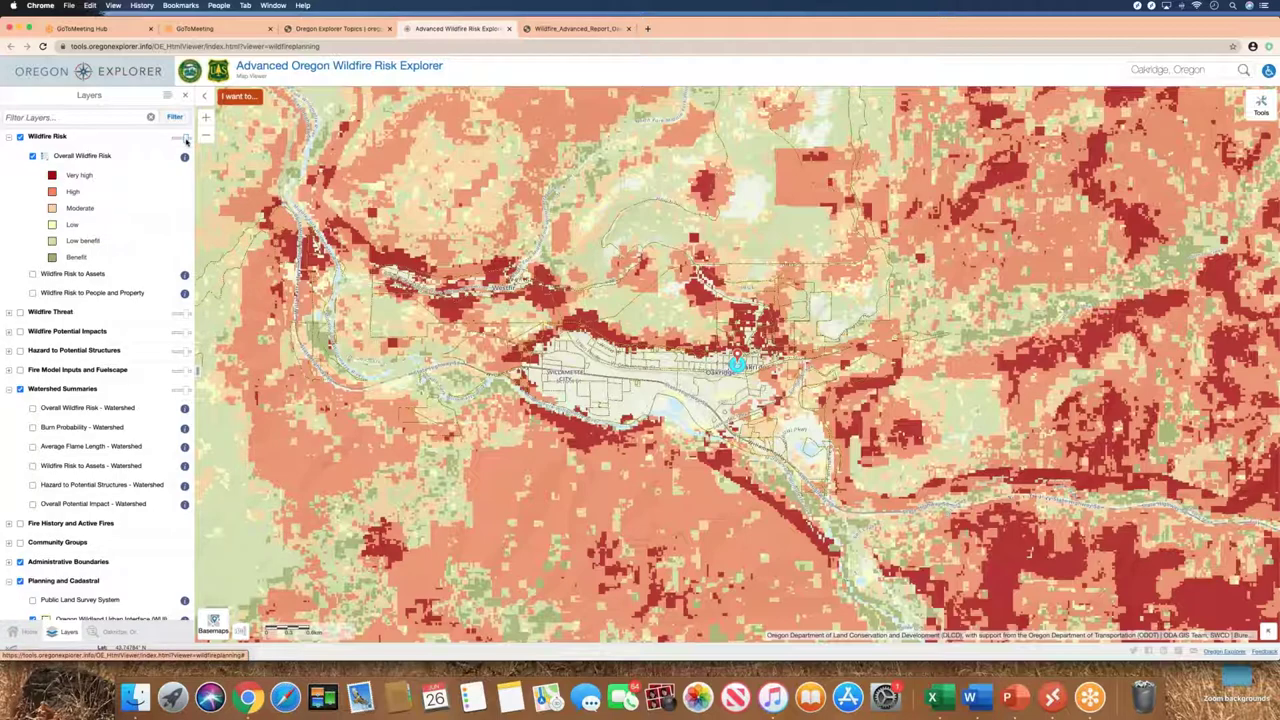
drag(185, 141, 174, 141)
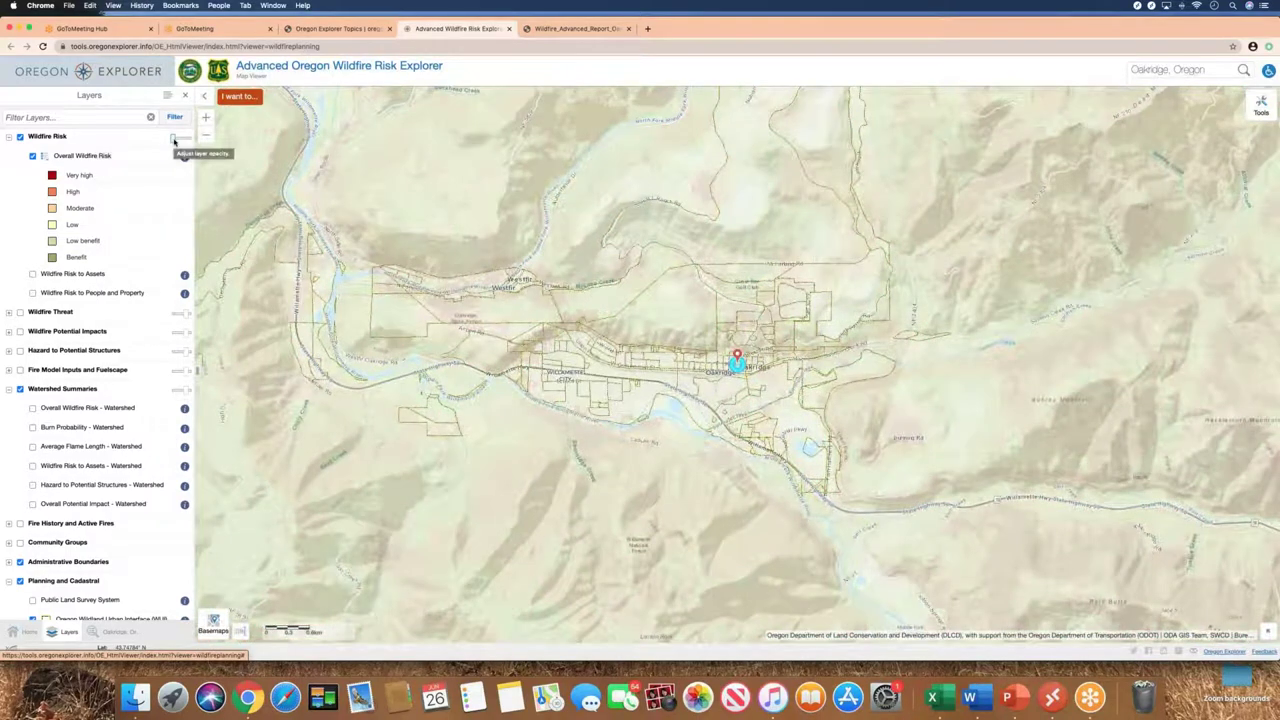
drag(174, 141, 185, 139)
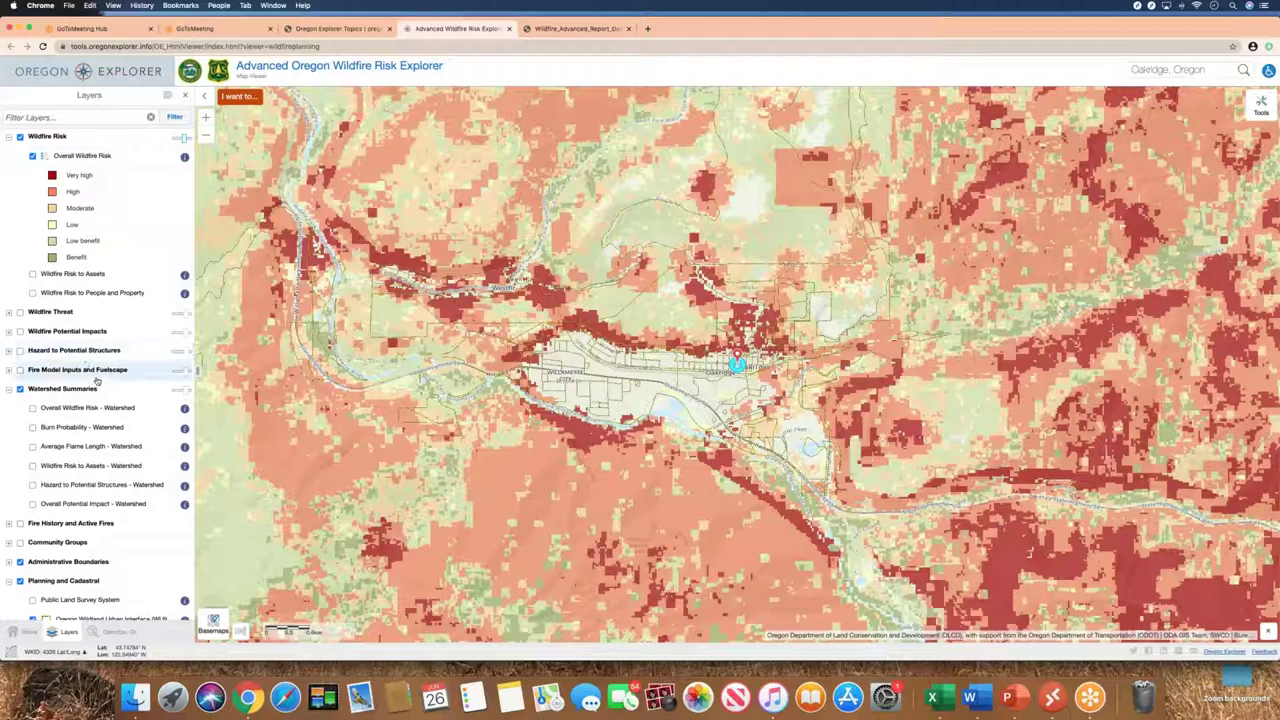
Turn on the Hazard to potential structures layer with its group, and set the Wildfire Risk group to full opacity
scroll(108, 412, down, 2)
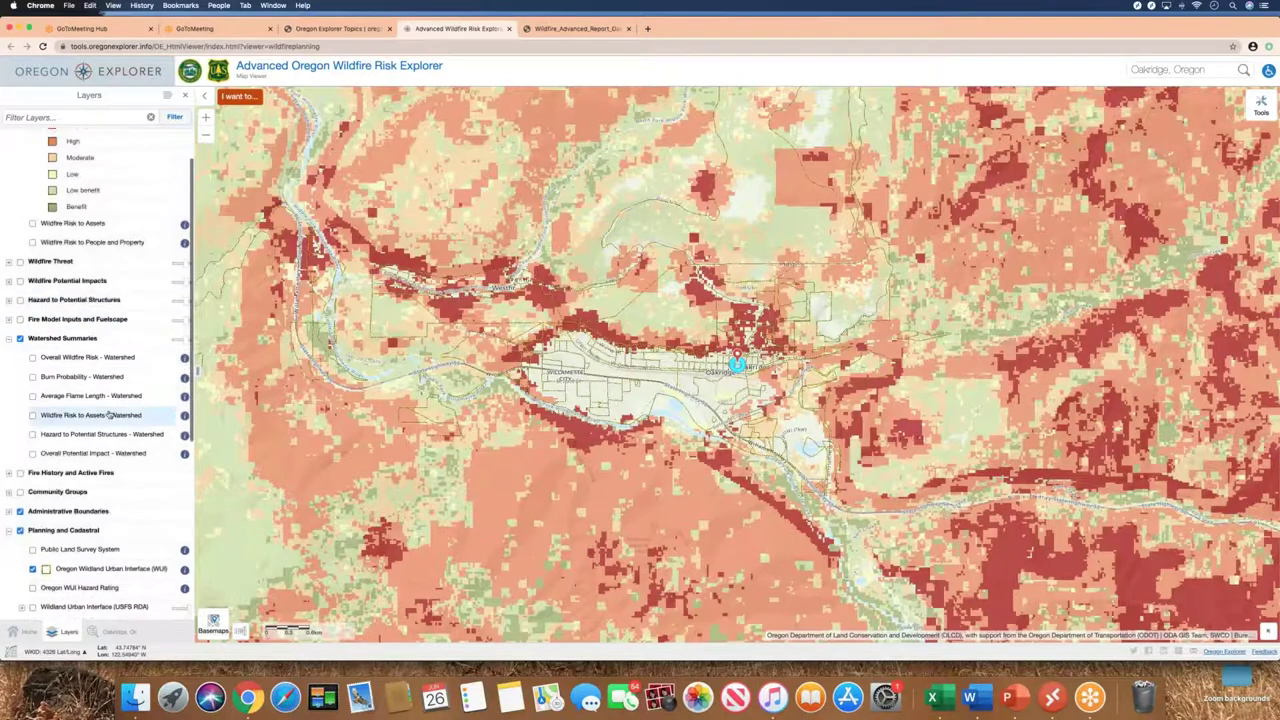
scroll(108, 414, up, 2)
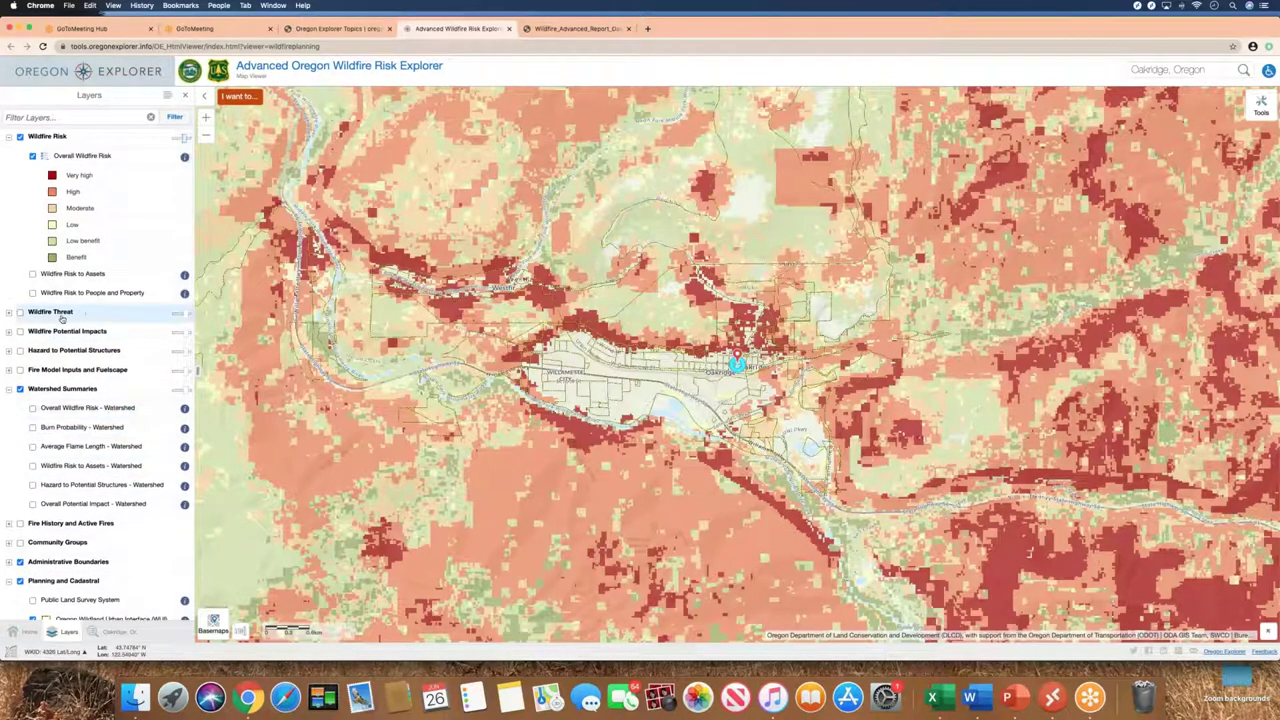
click(21, 351)
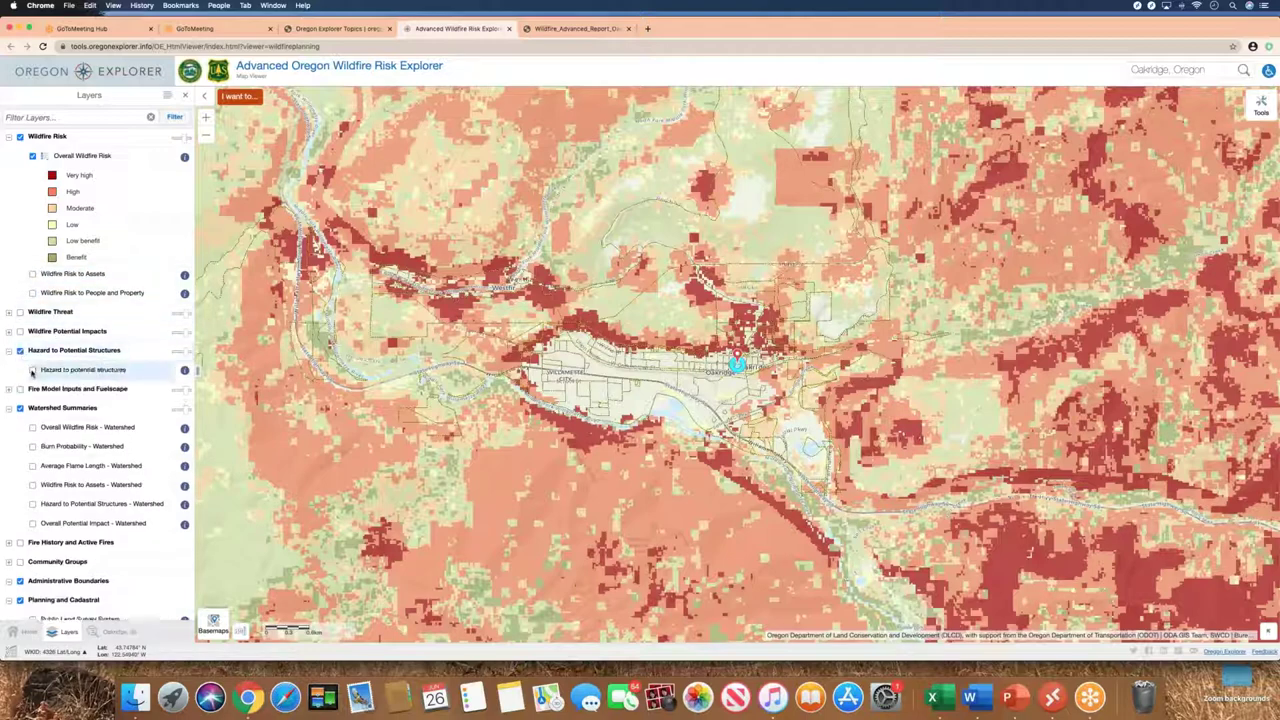
click(32, 370)
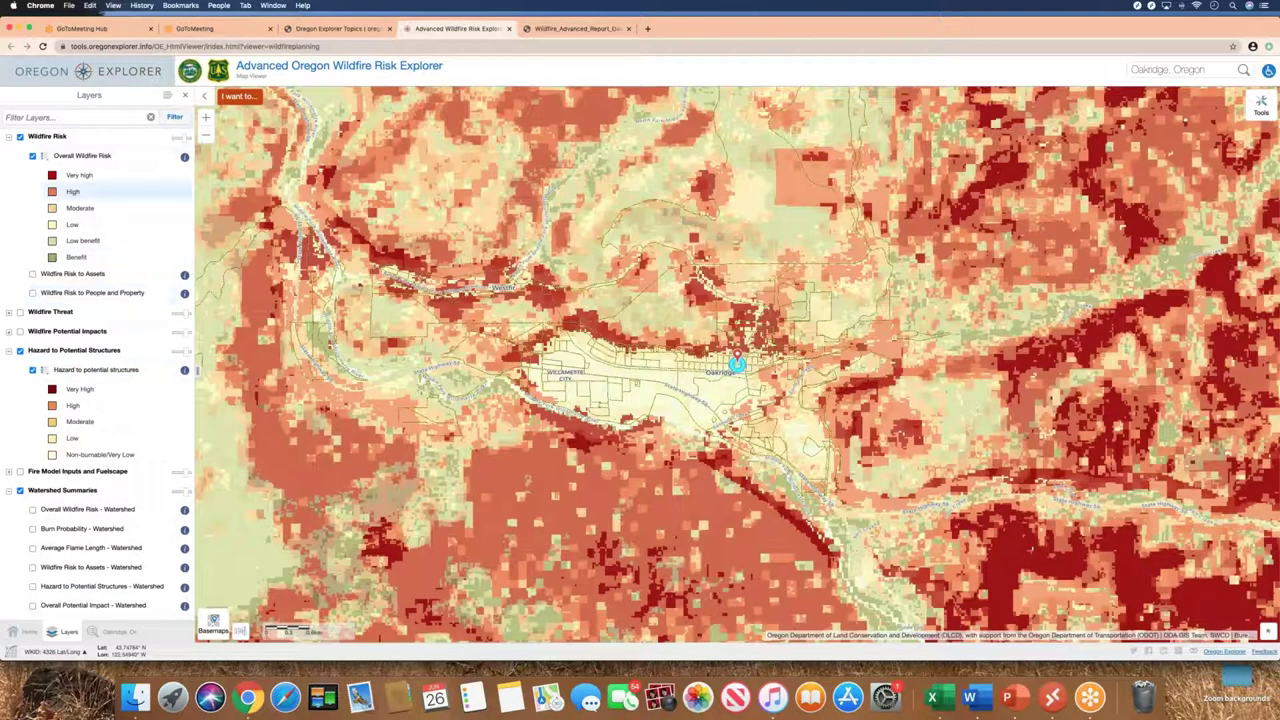
mouse_move(184, 140)
mouse_down()
mouse_move(171, 138)
mouse_move(190, 140)
mouse_up()
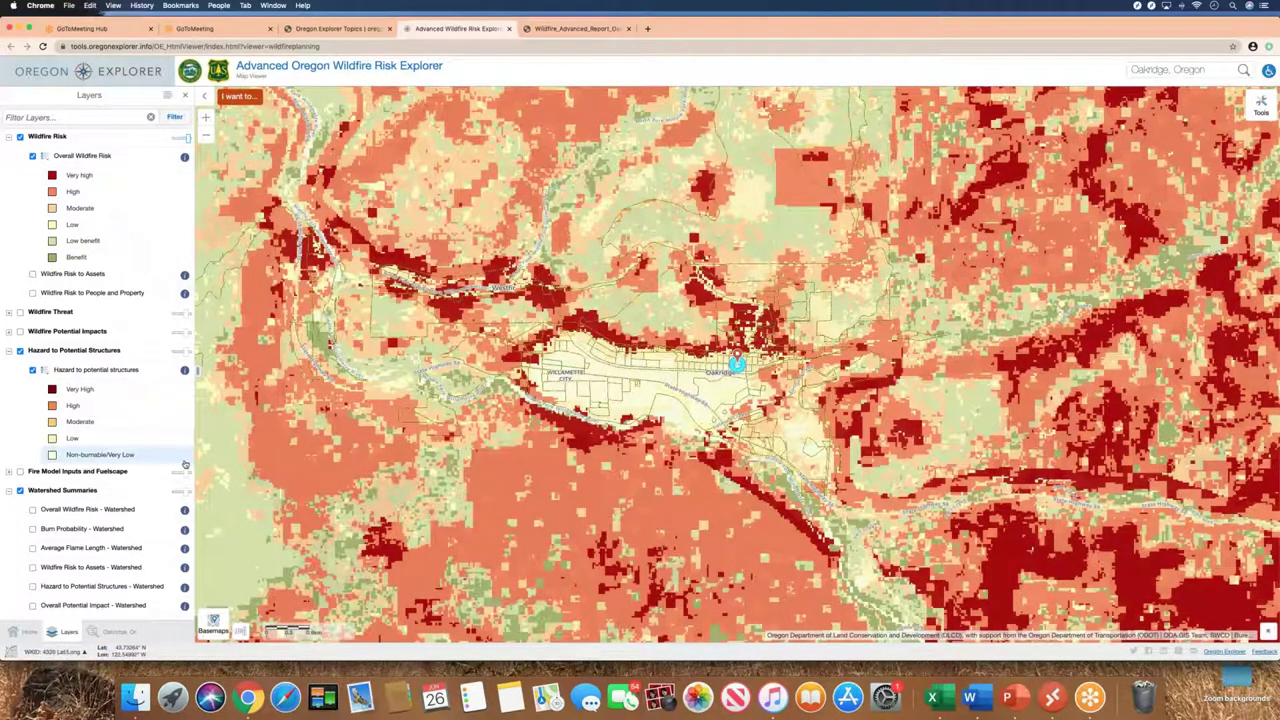
Fade the Hazard to Potential Structures group so the map beneath shows through, and turn off the group and its layer
drag(185, 352, 172, 351)
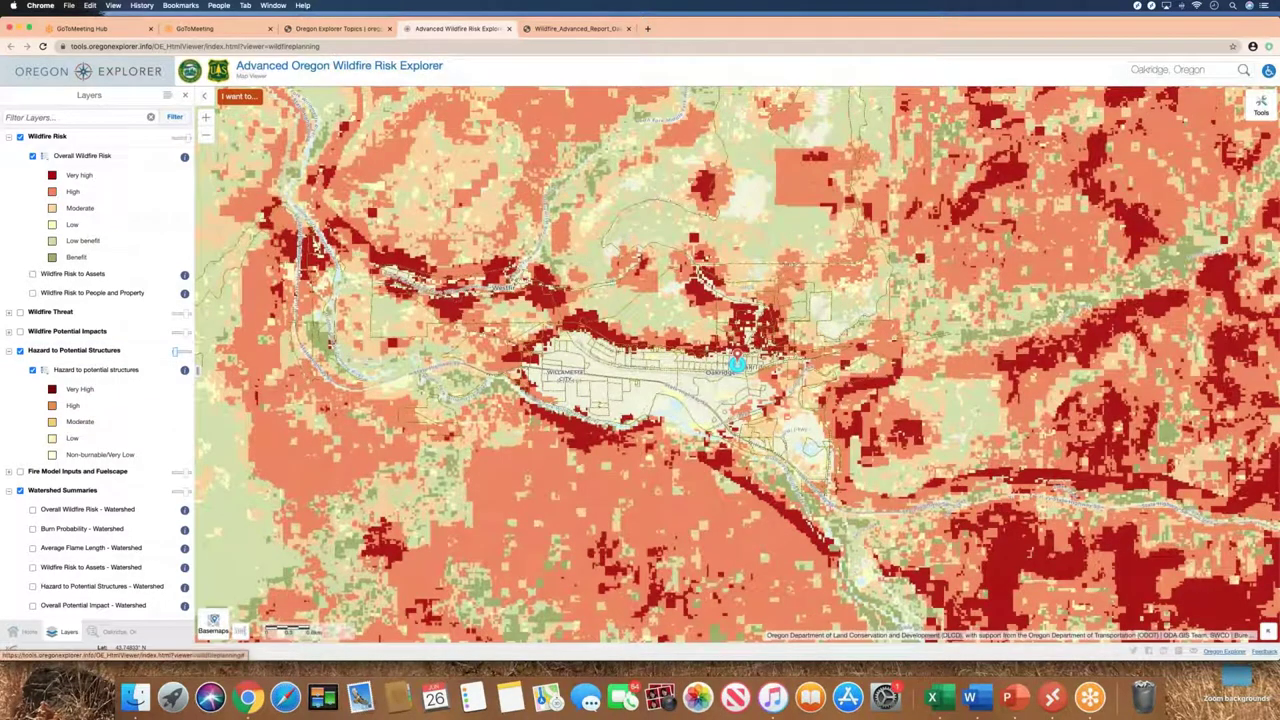
click(32, 370)
click(32, 370)
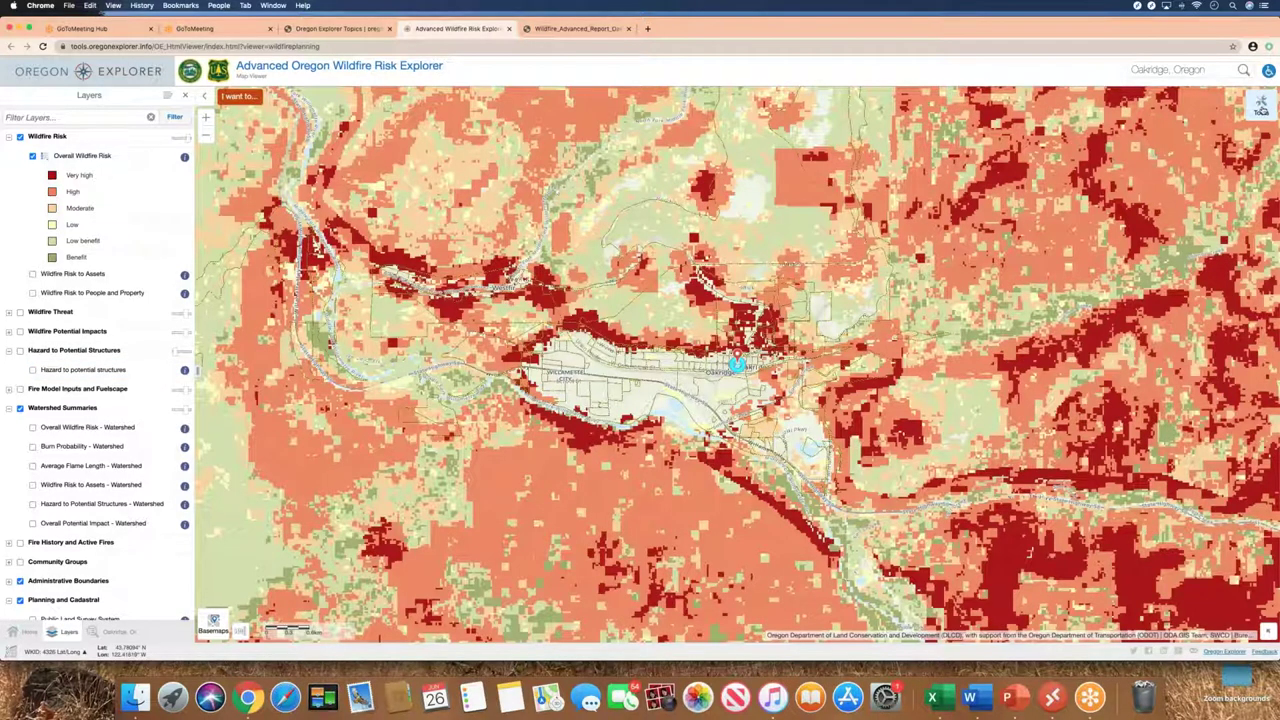
Bookmark the current map extent under the name "Oakridge"
click(1261, 106)
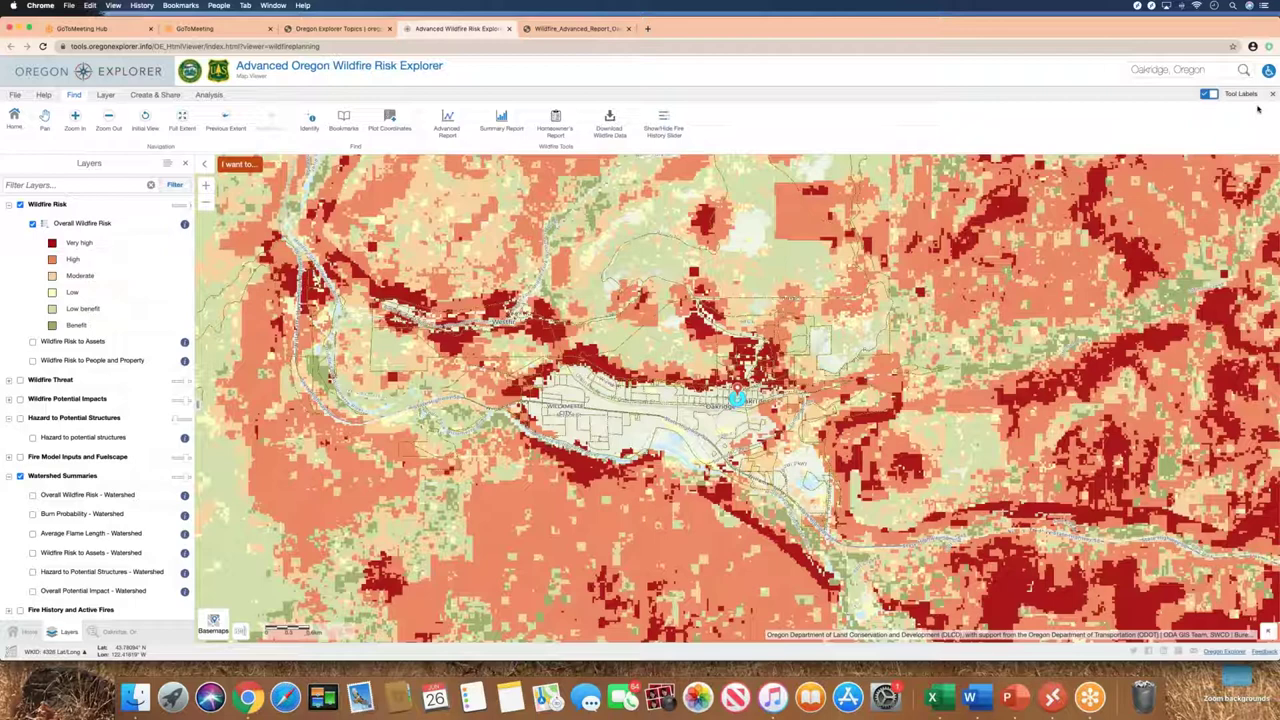
click(343, 126)
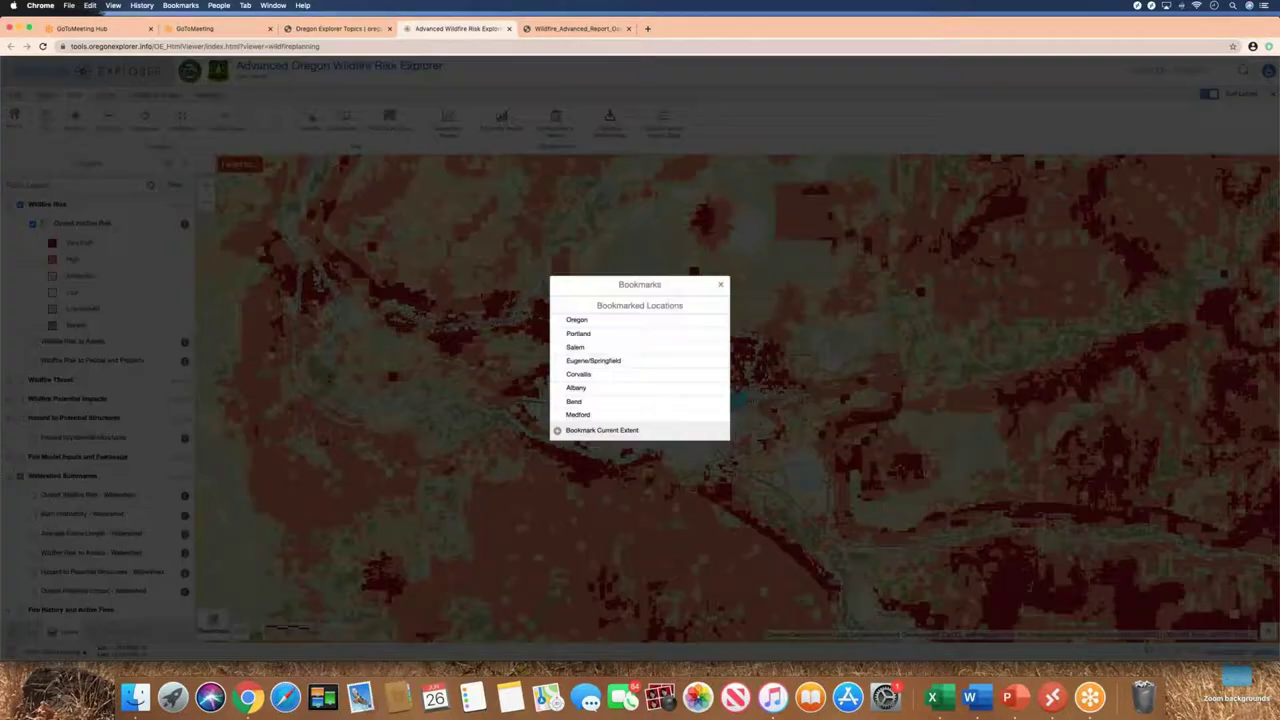
click(558, 433)
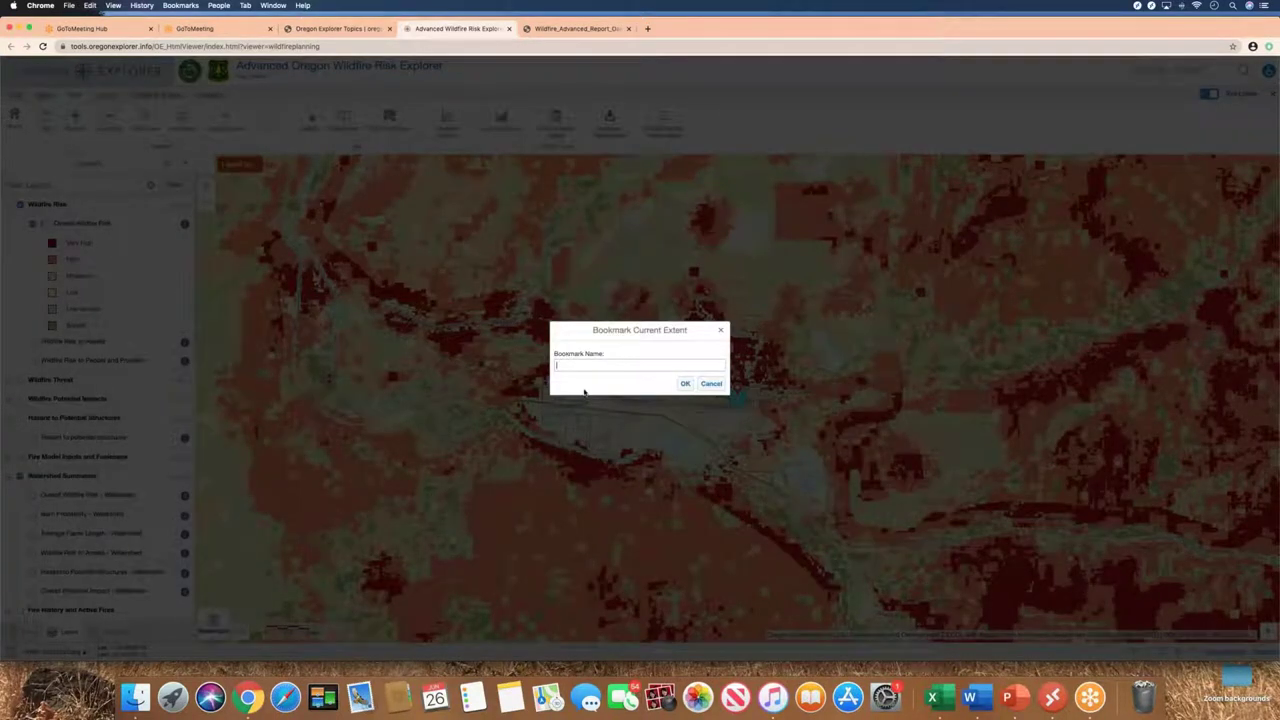
text(O)
text(idd)
text(e)
click(685, 384)
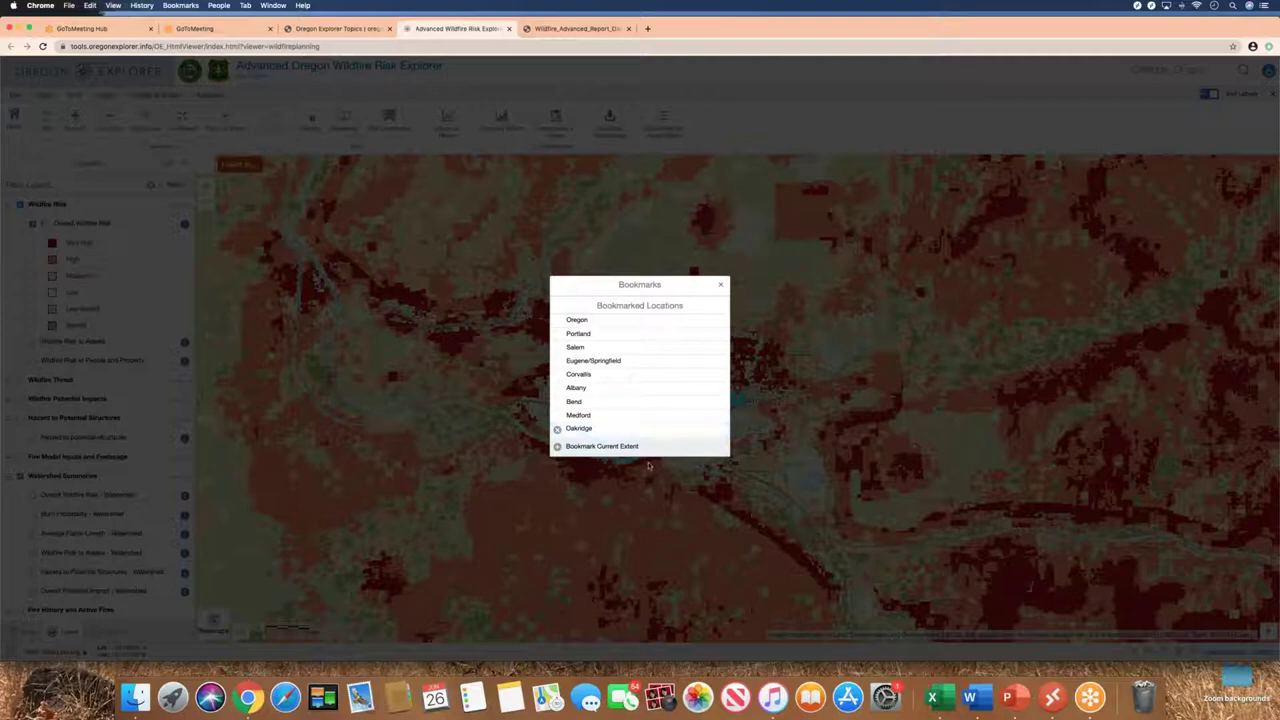
click(721, 285)
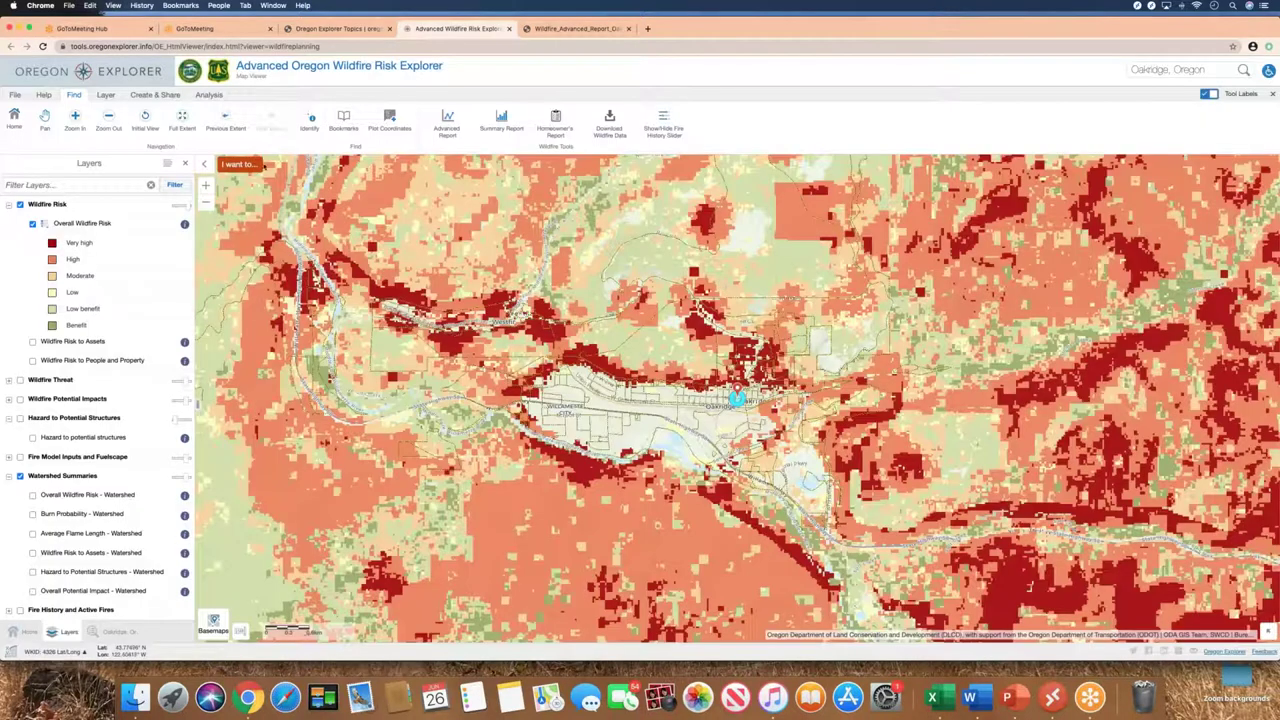
Return the map to its initial extent, and go back to the Oakridge area using its bookmark
click(250, 165)
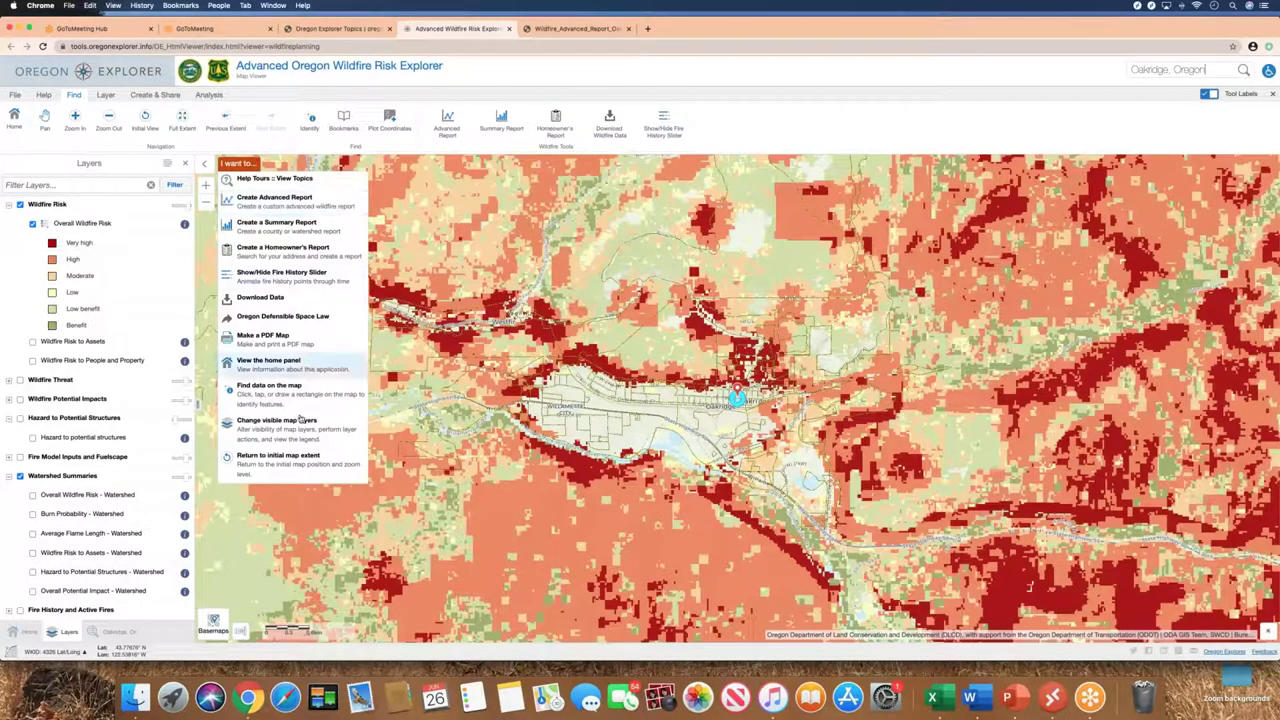
click(278, 458)
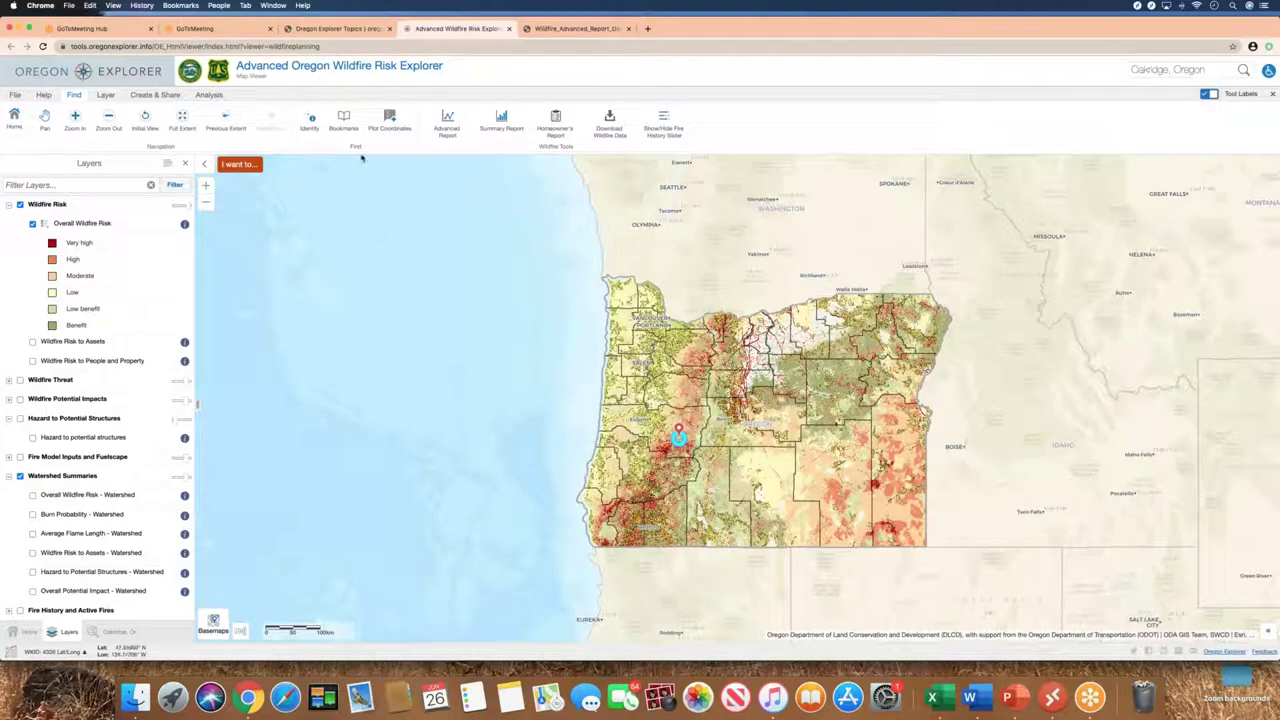
click(343, 120)
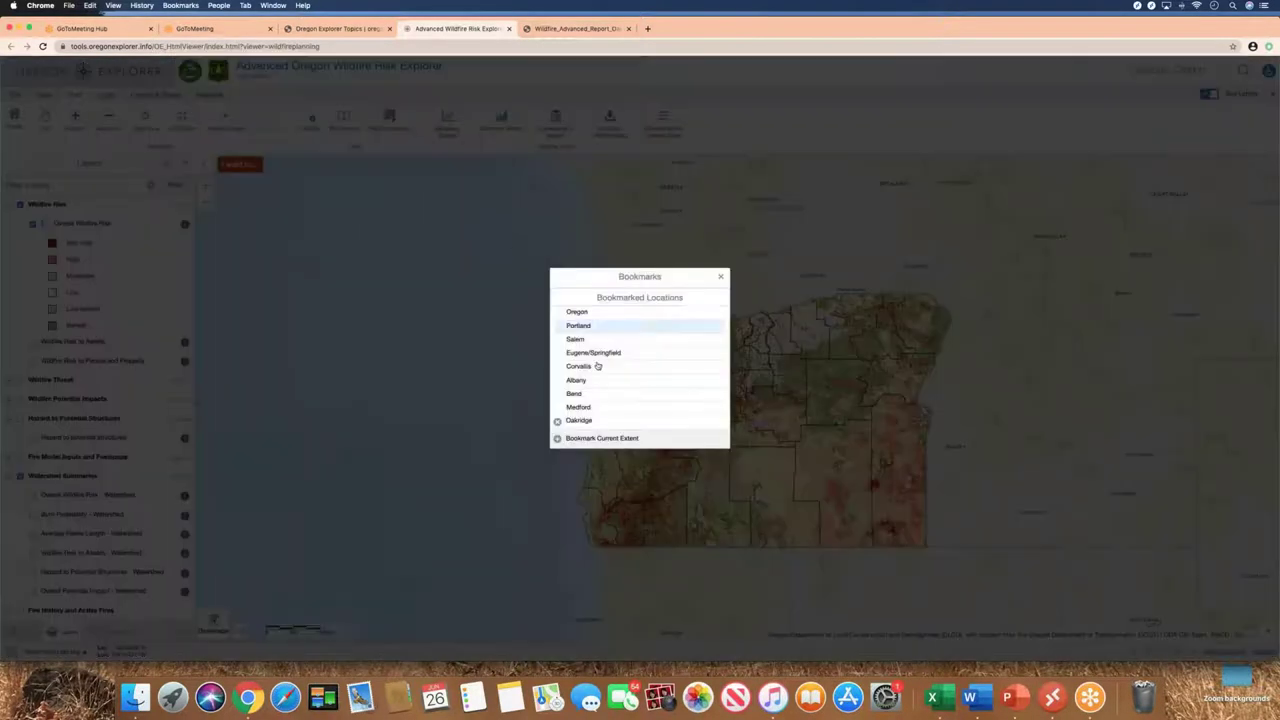
click(580, 420)
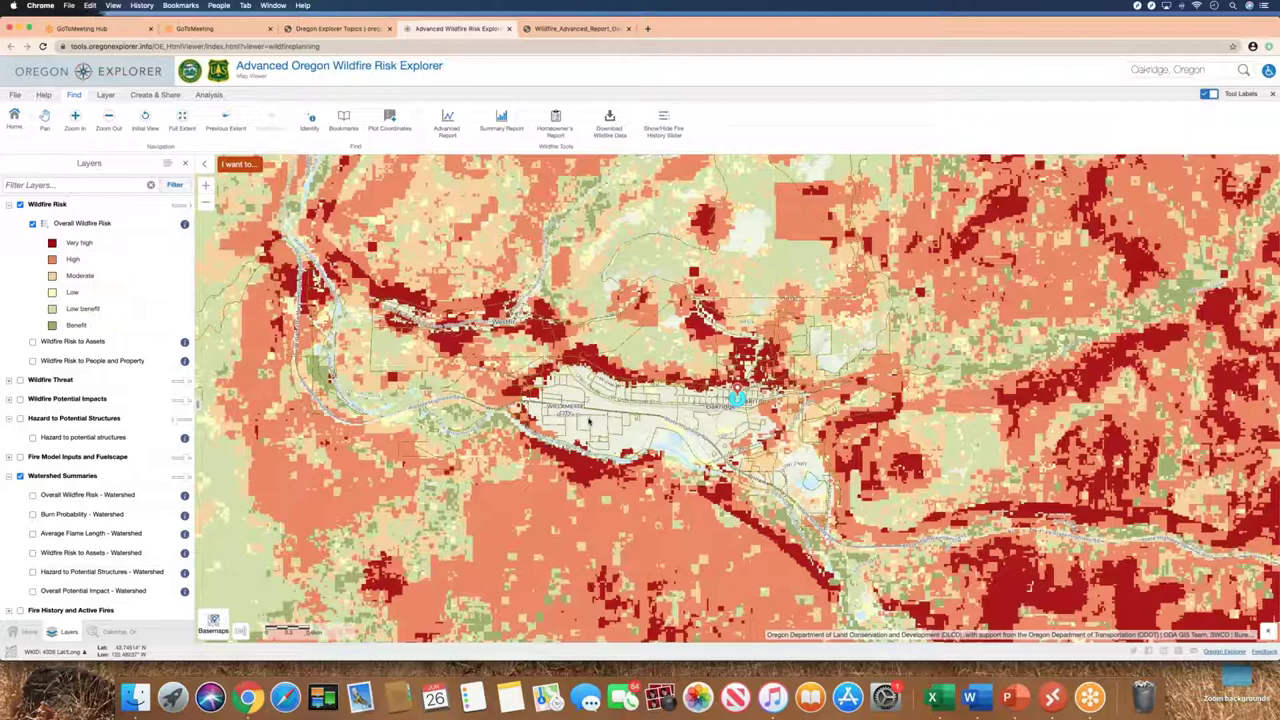
drag(589, 423, 487, 525)
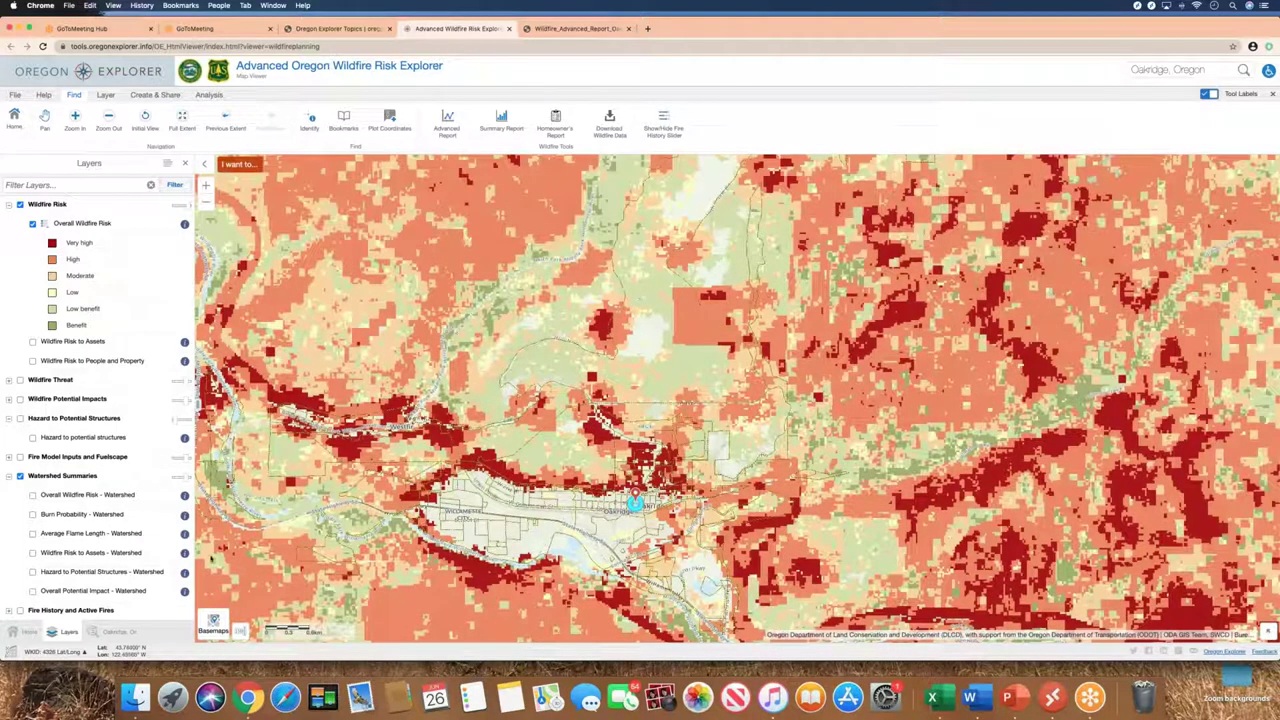
Follow the Advanced Report help tour from start to finish so the report's geography selection is open
click(24, 634)
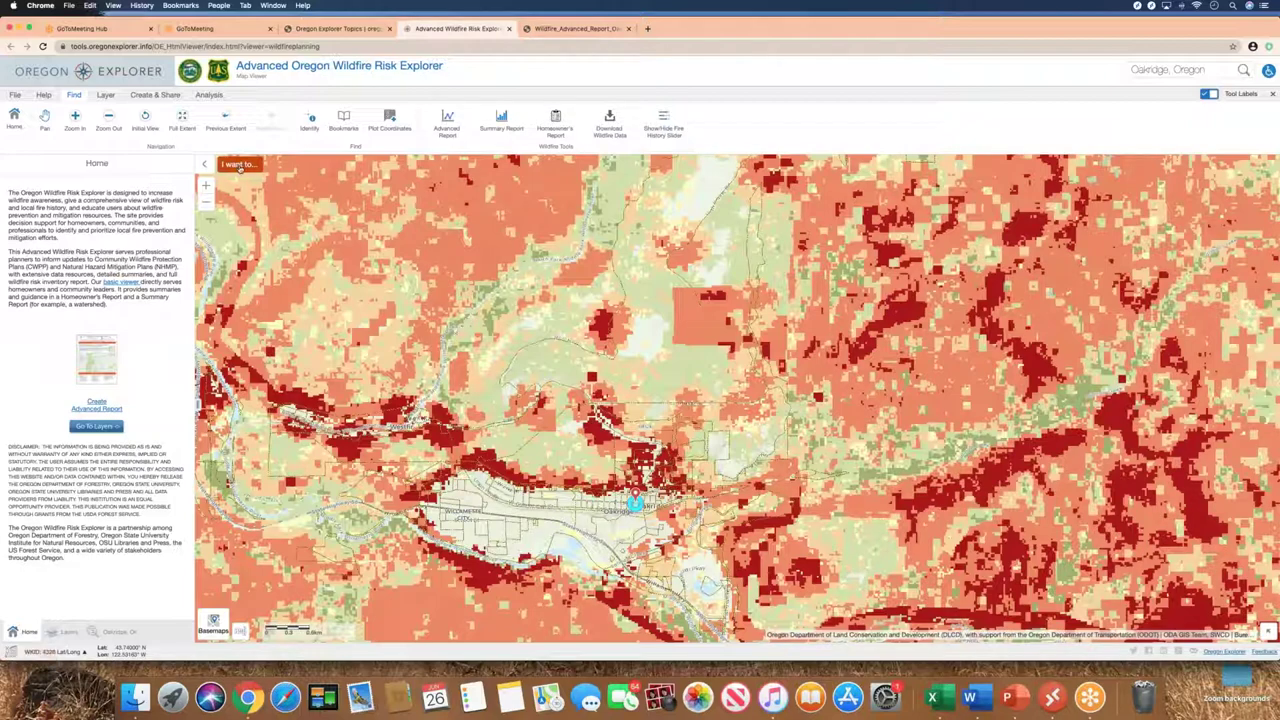
click(240, 168)
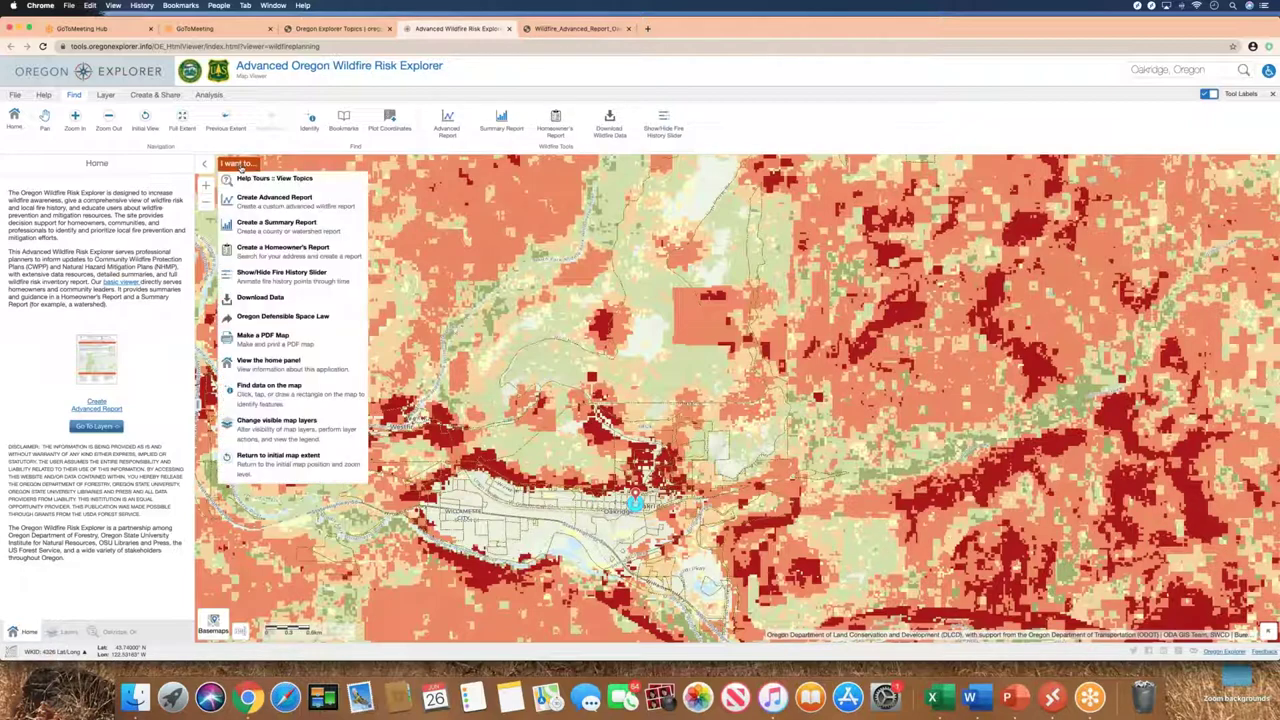
click(258, 182)
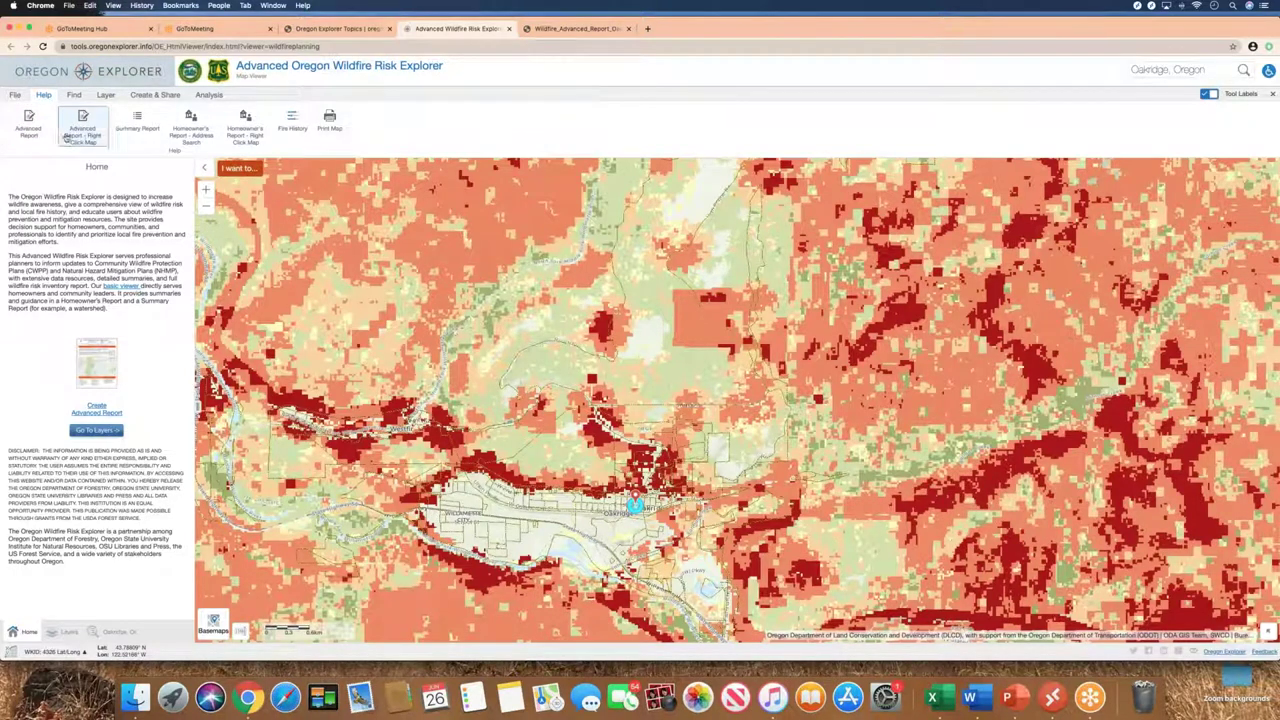
click(31, 133)
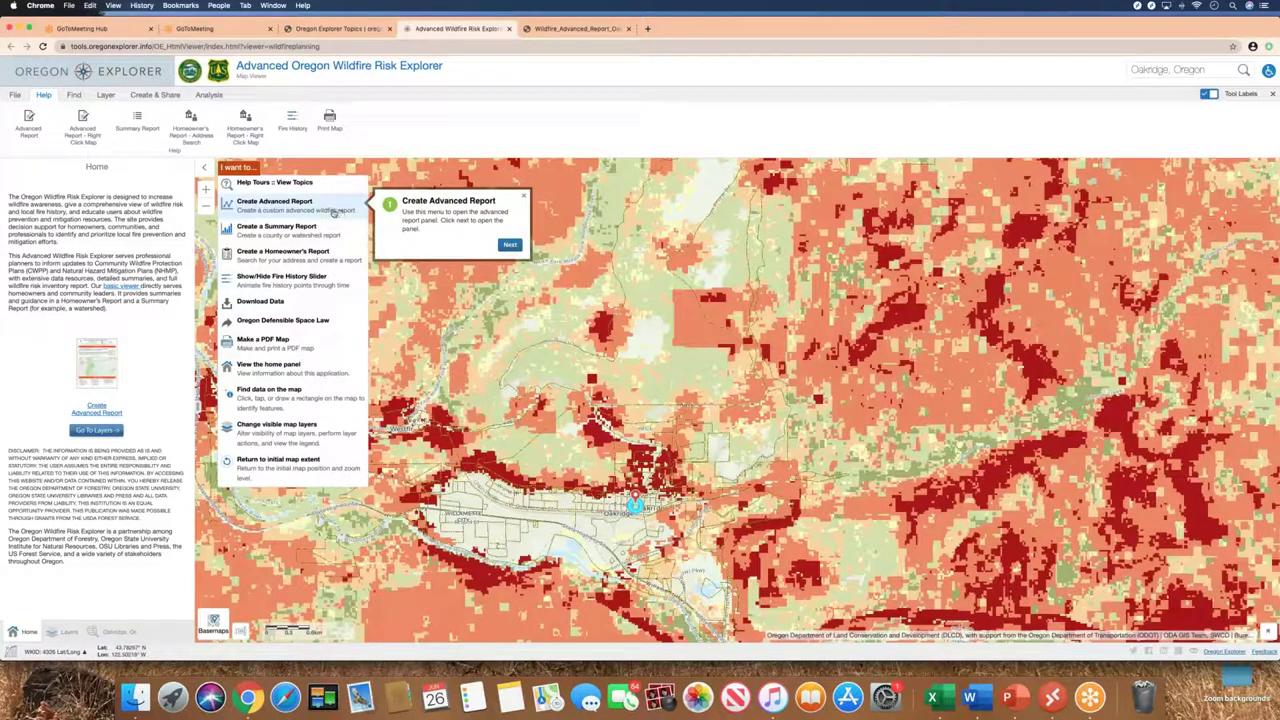
click(509, 245)
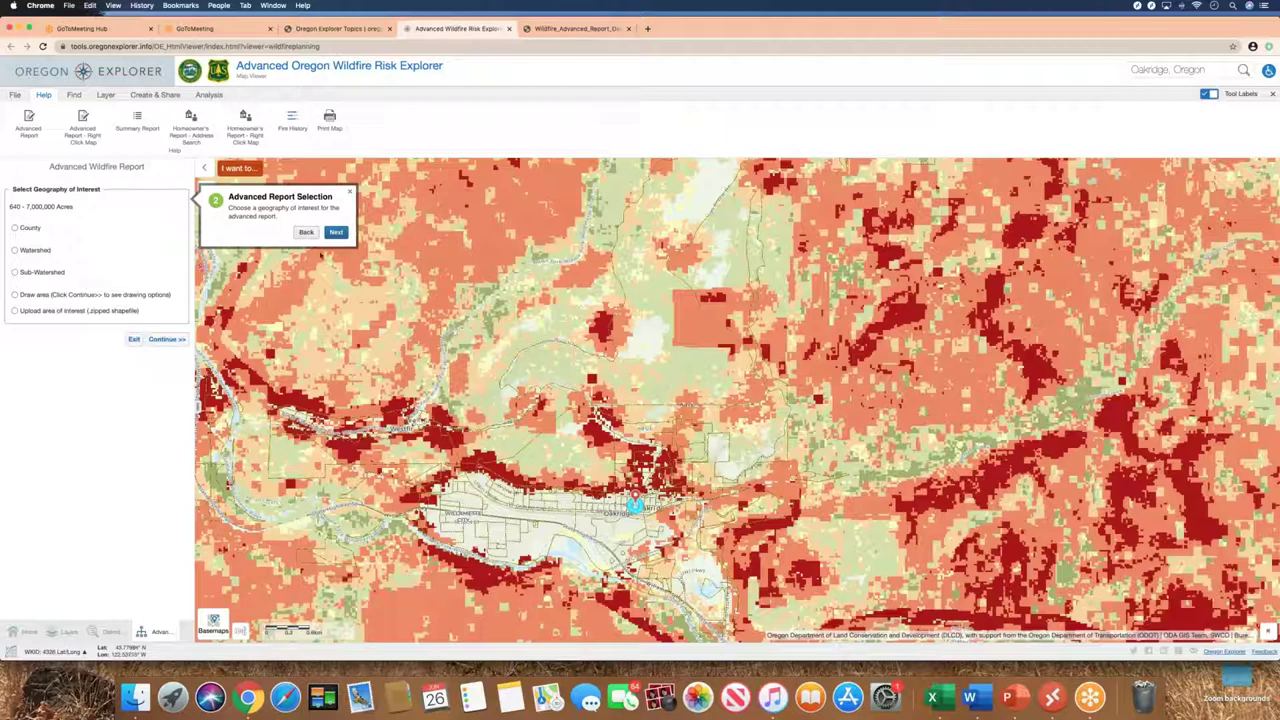
click(336, 232)
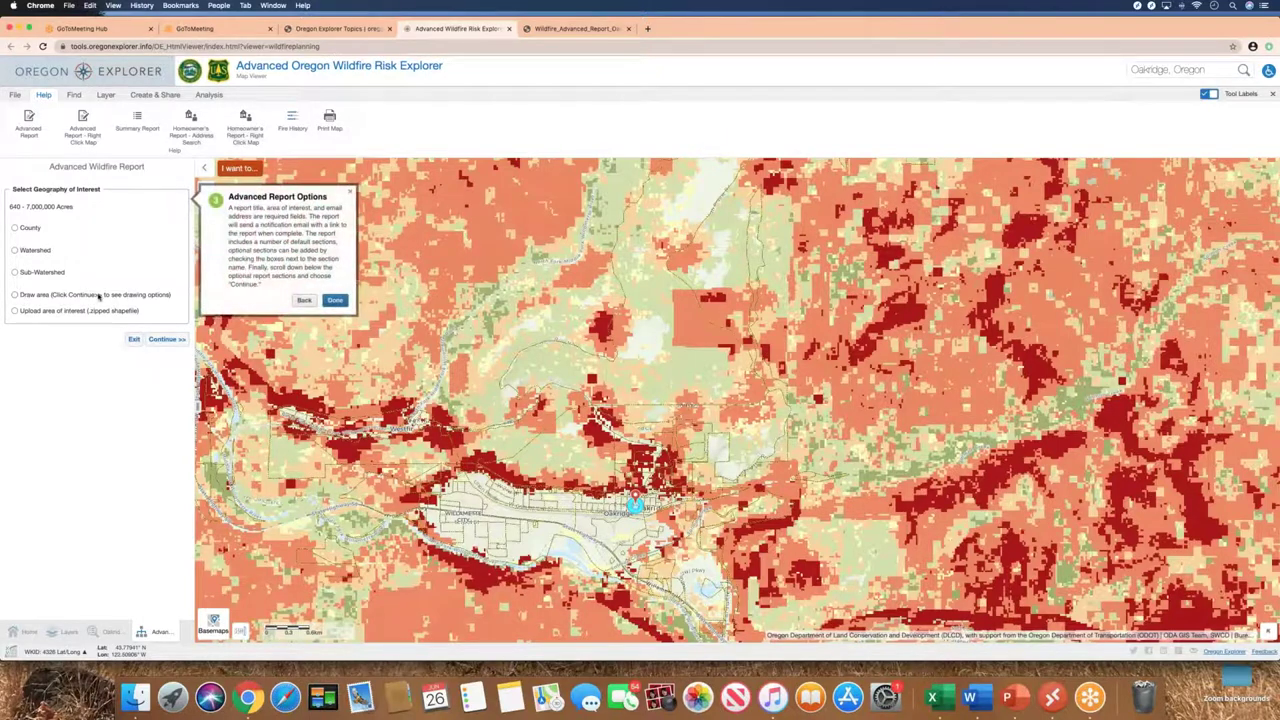
click(335, 300)
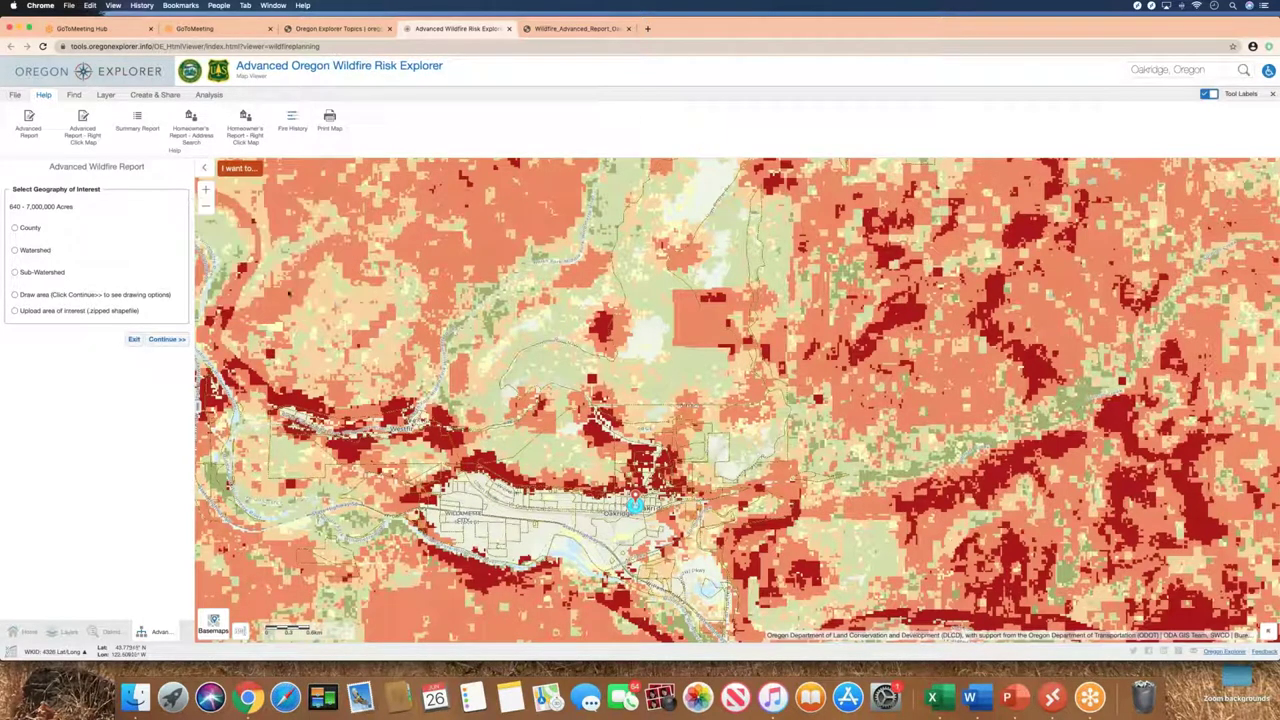
Choose to draw the report's area of interest and outline Oakridge and Westfir with a rectangle on the map
click(16, 296)
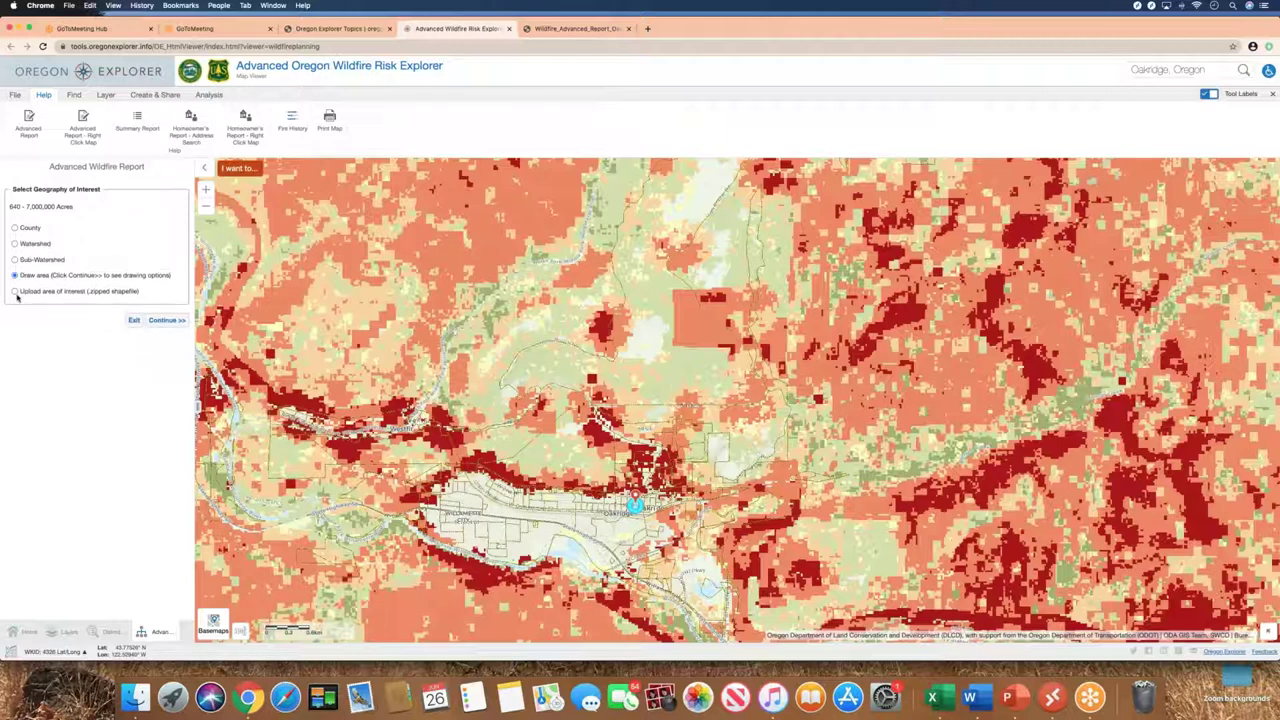
click(165, 318)
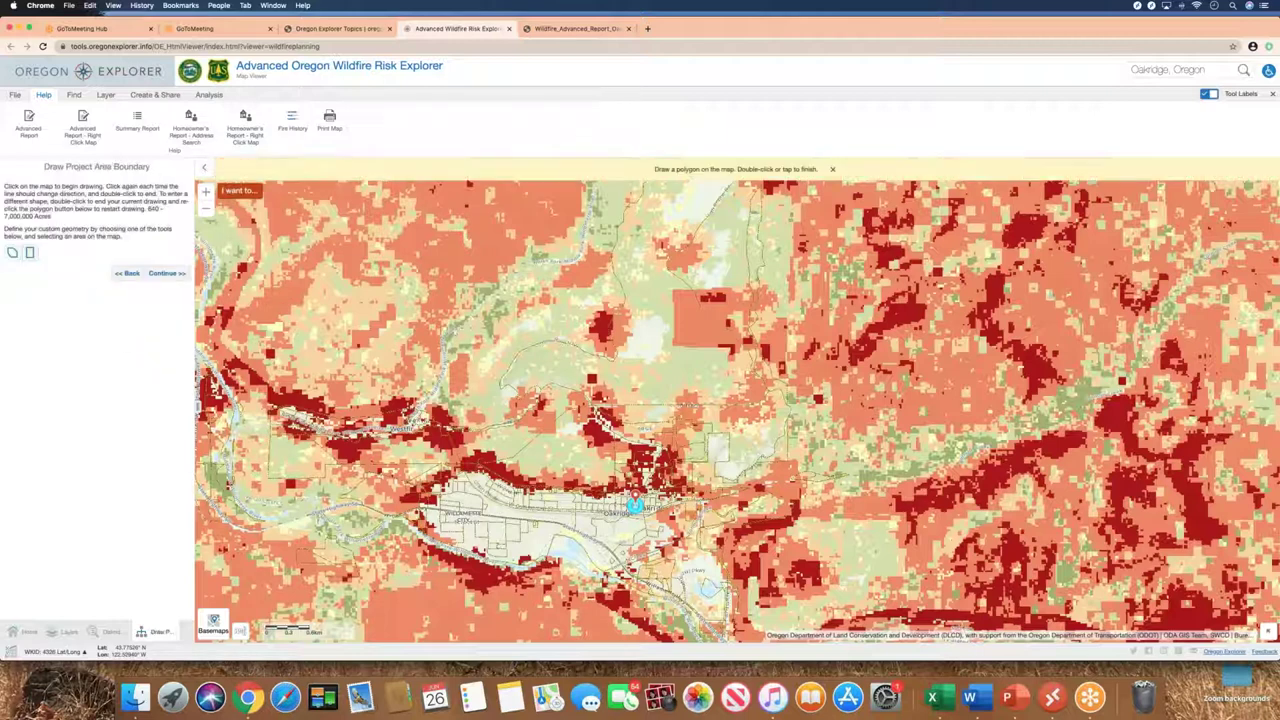
click(12, 254)
click(30, 256)
mouse_move(298, 372)
mouse_down()
mouse_move(320, 454)
mouse_move(362, 522)
mouse_move(448, 566)
mouse_move(786, 588)
mouse_move(824, 606)
mouse_move(756, 604)
mouse_up()
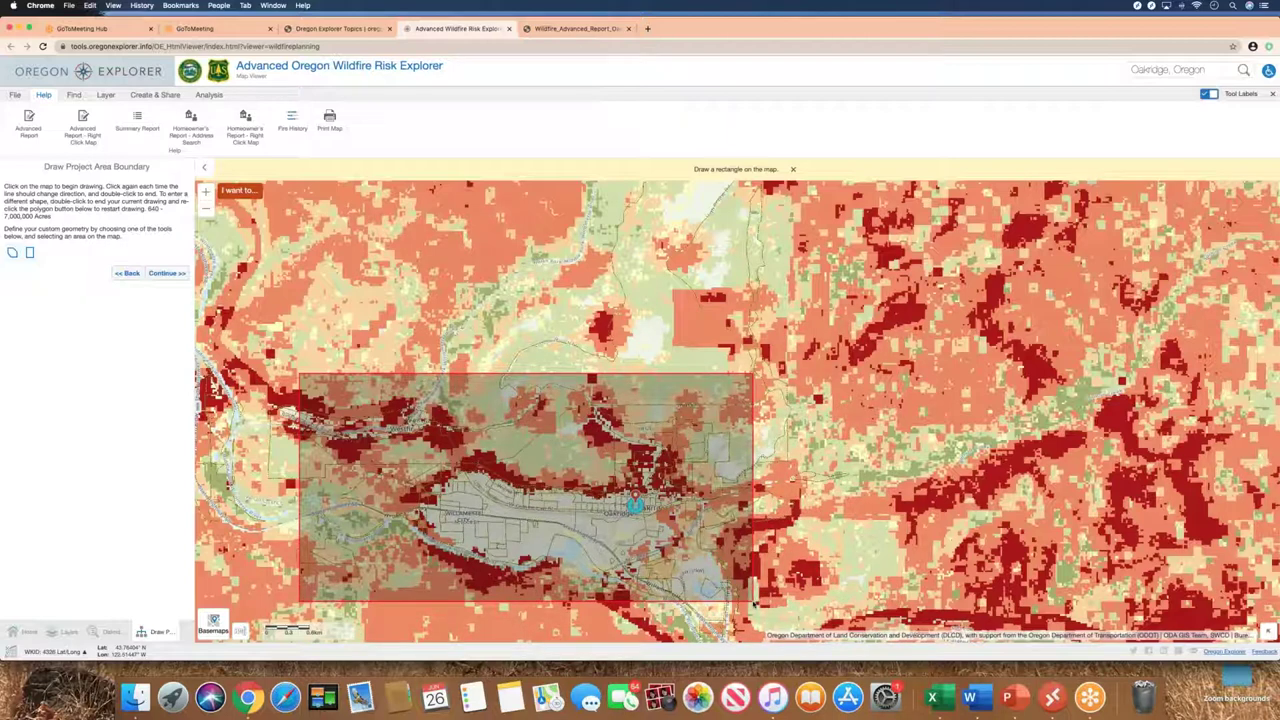
click(167, 273)
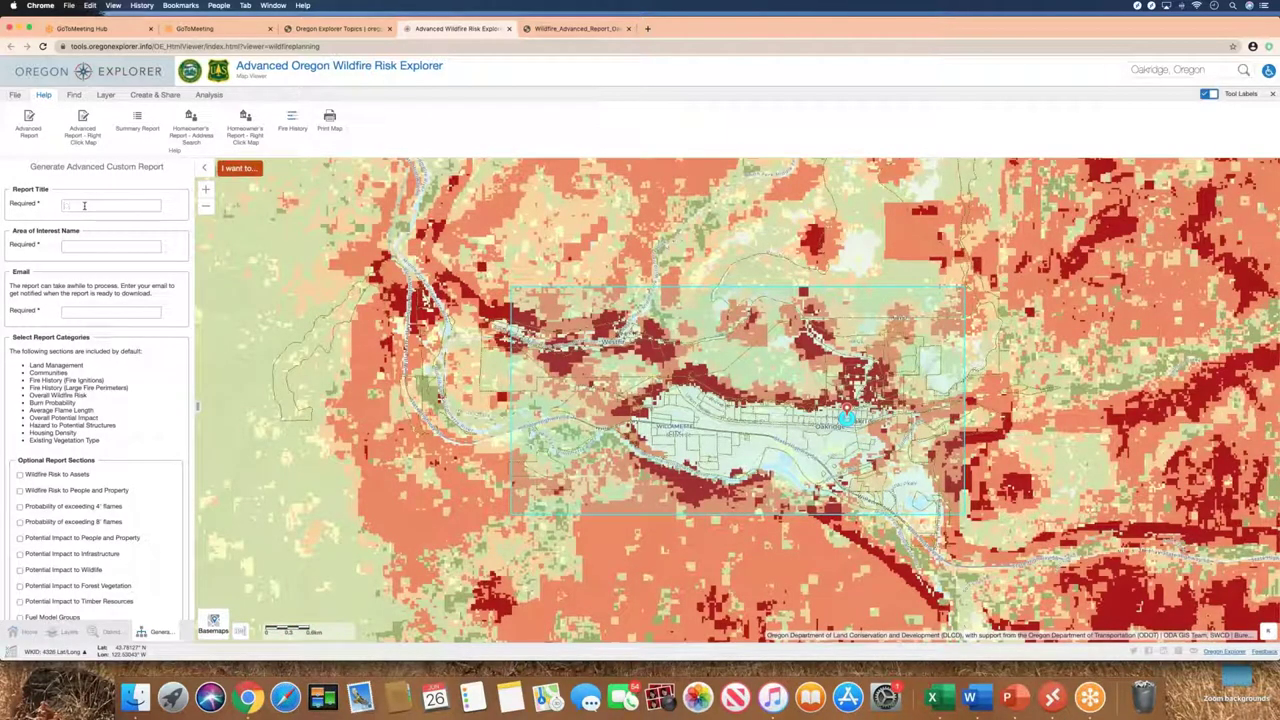
Title the report "Oakridge & Westfir", name the area of interest "Oakridge", and fill in the notification e-mail
text(Oakridge)
text( & Wes)
text(Oakrid)
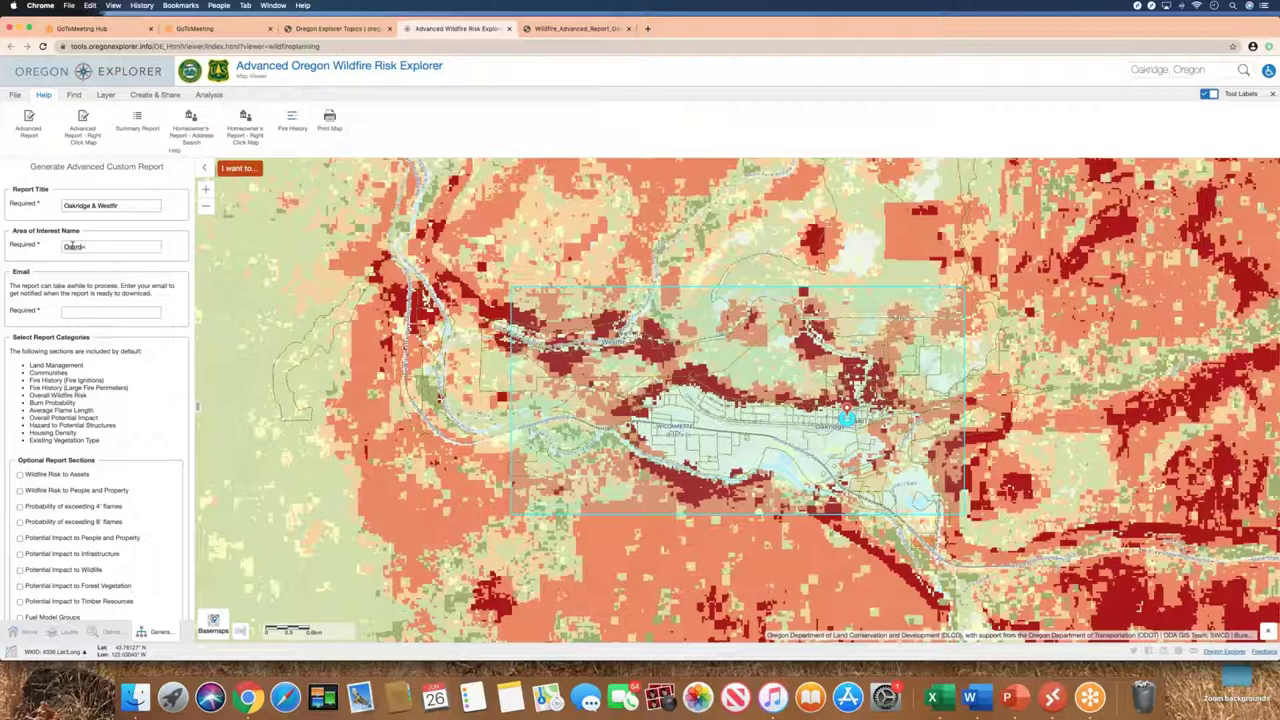
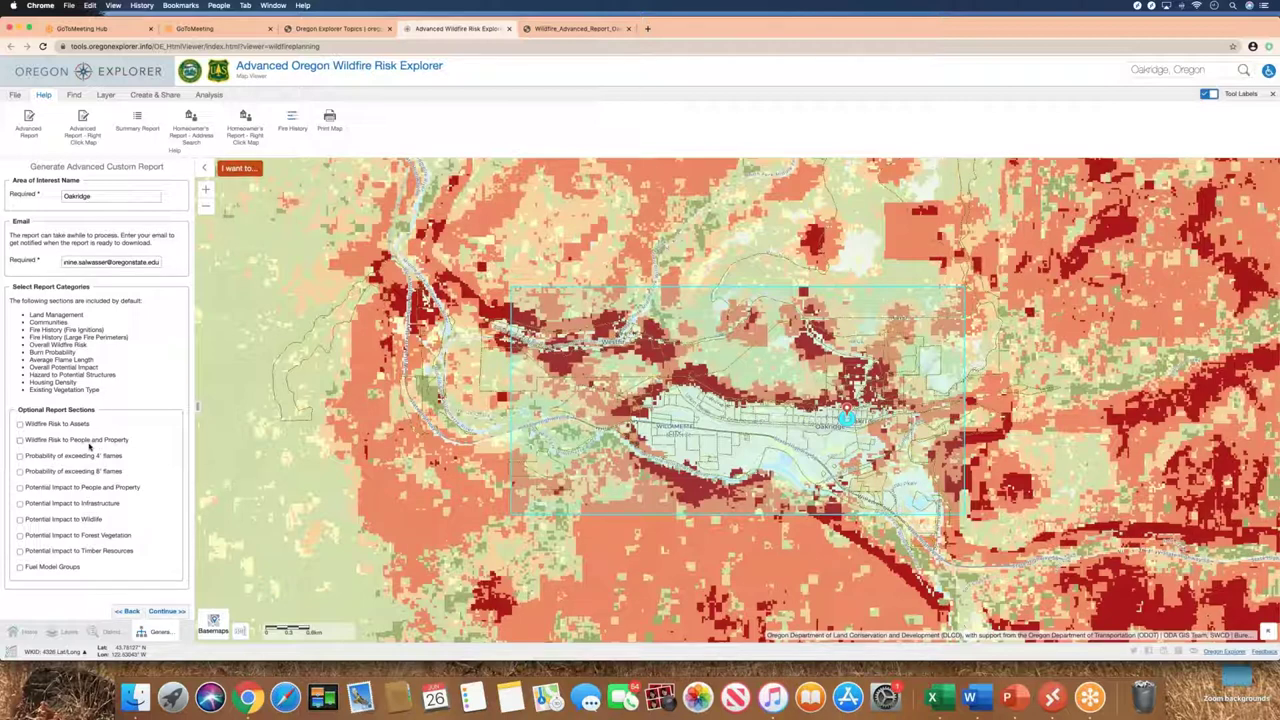
Add the optional sections Wildfire Risk to People and Property and Probability of exceeding 8' flames, and submit the report request
click(20, 440)
click(19, 472)
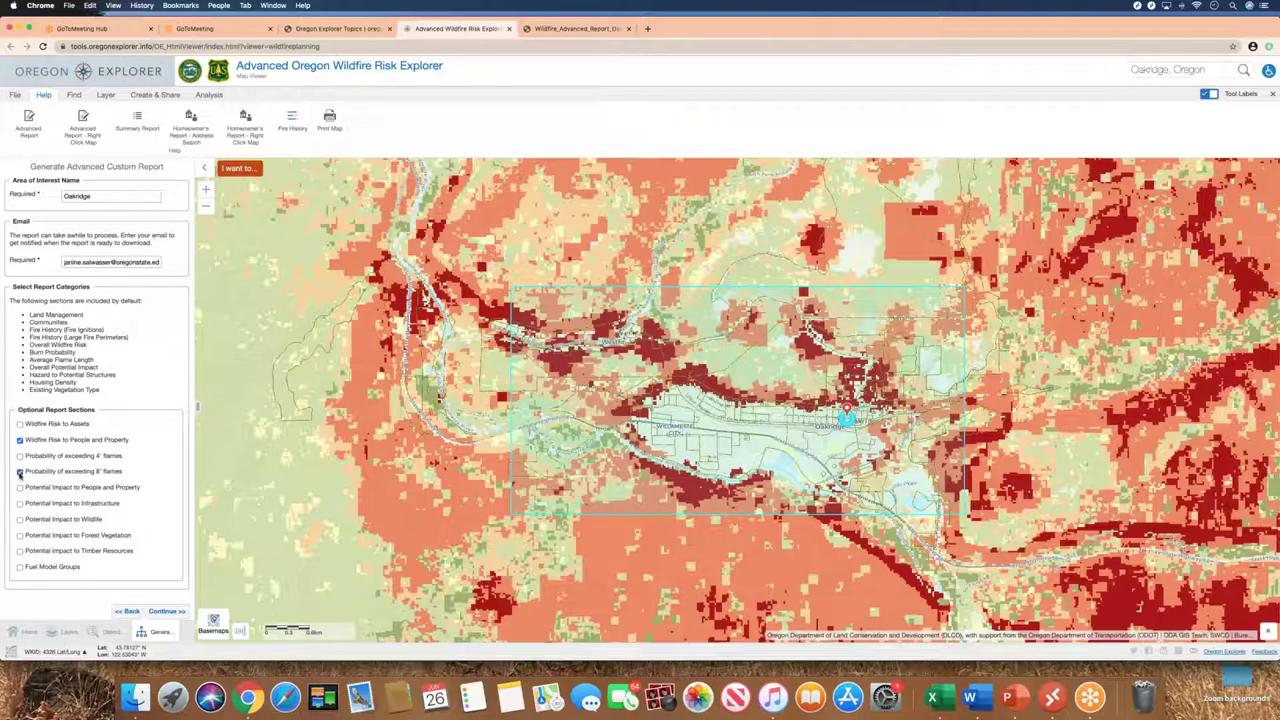
click(166, 612)
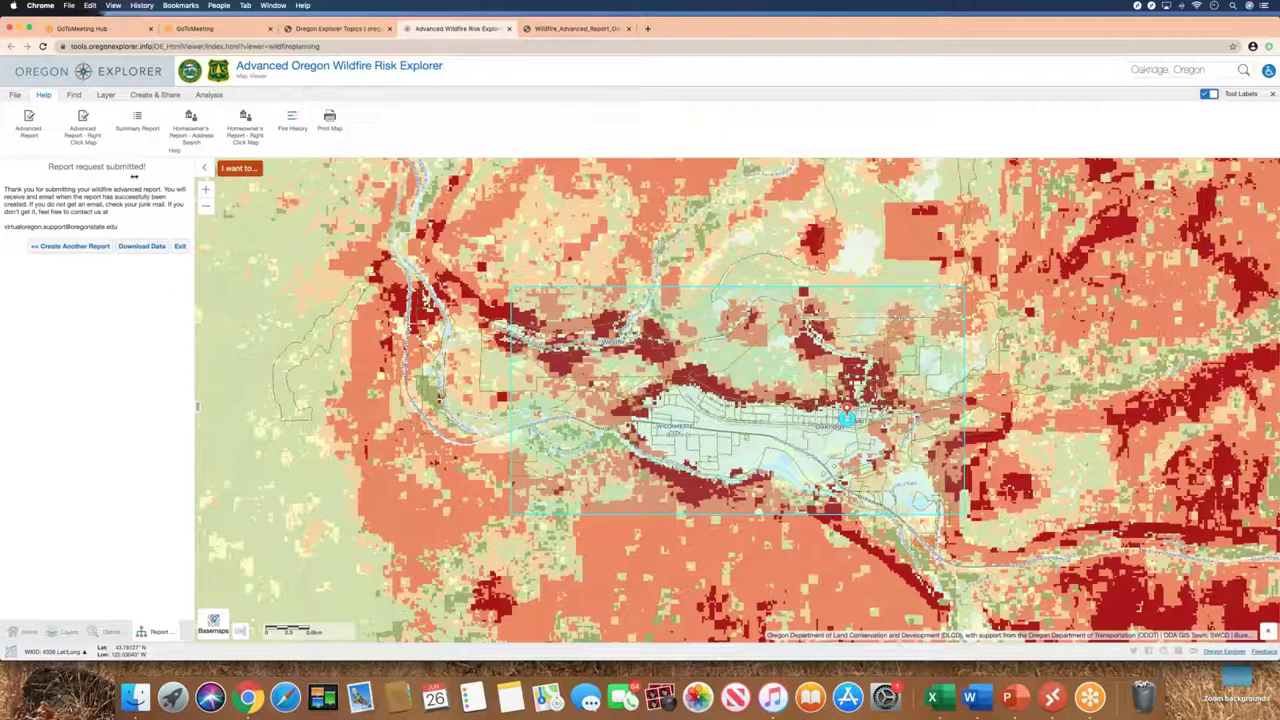
Request extraction of the Wildfire Risk to People and Property and Hazard to Potential Structures data as file geodatabase and TIFF, and exit
click(140, 247)
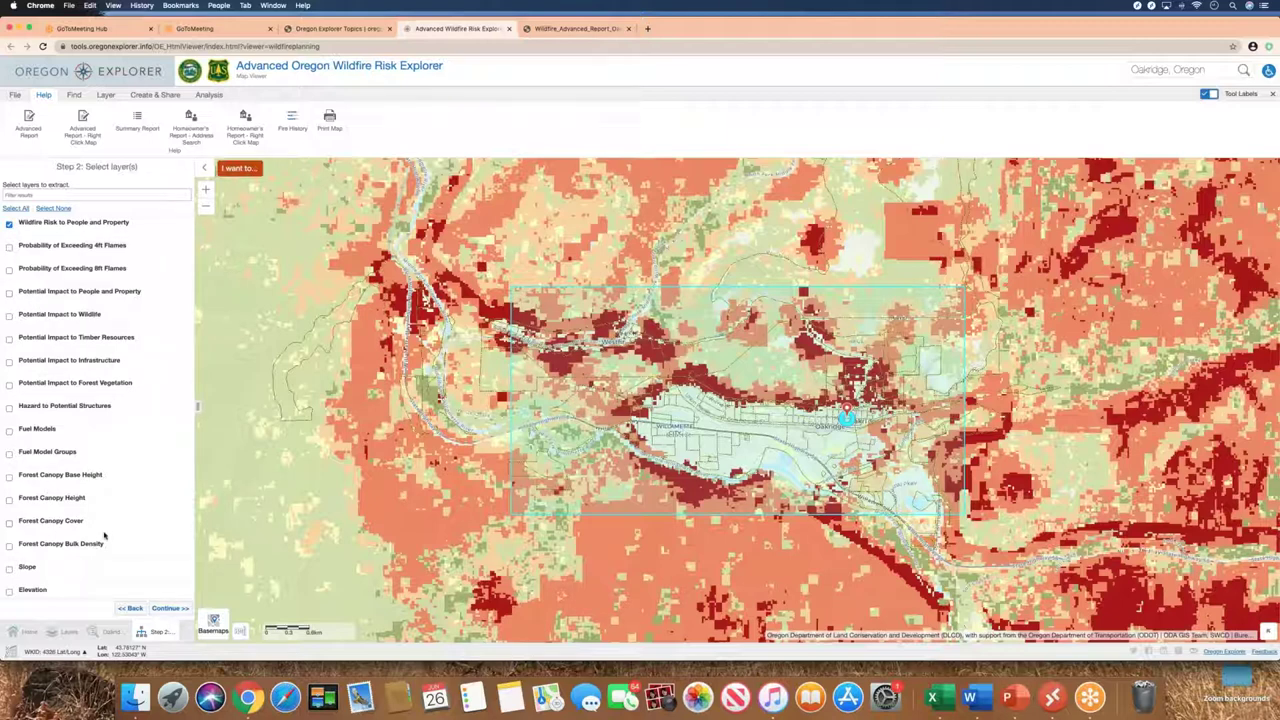
click(169, 608)
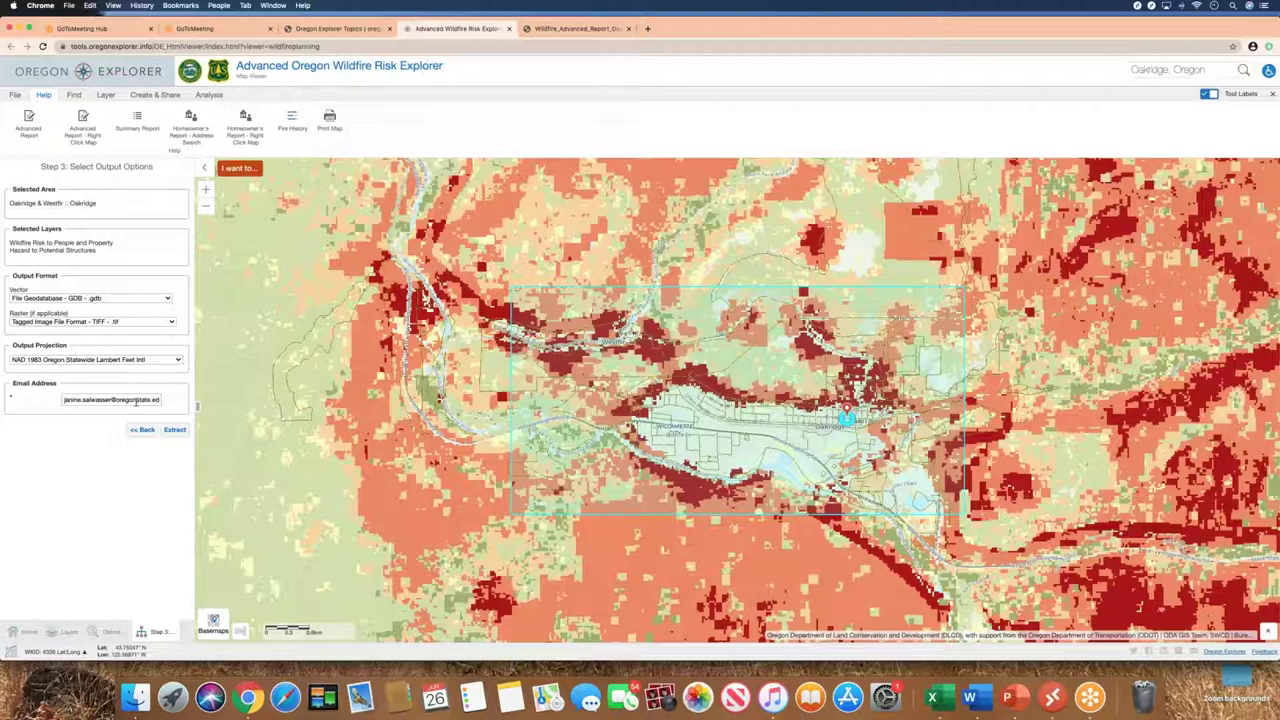
click(172, 432)
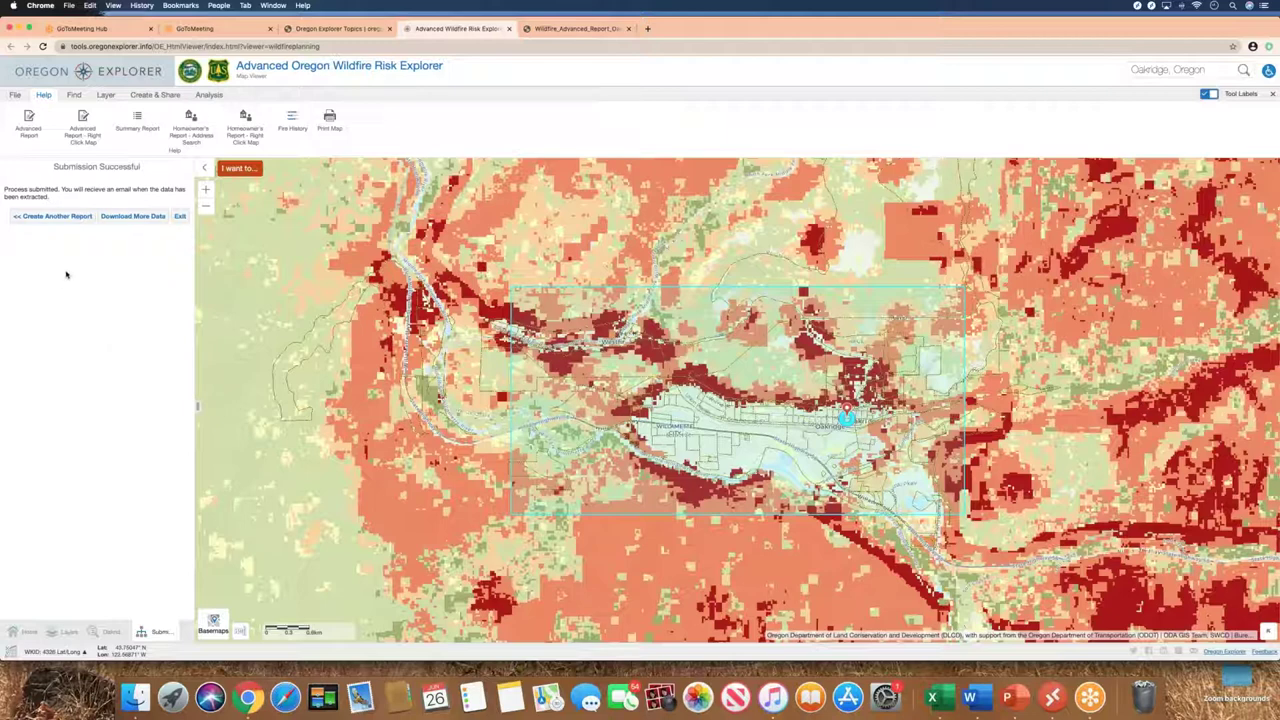
click(183, 220)
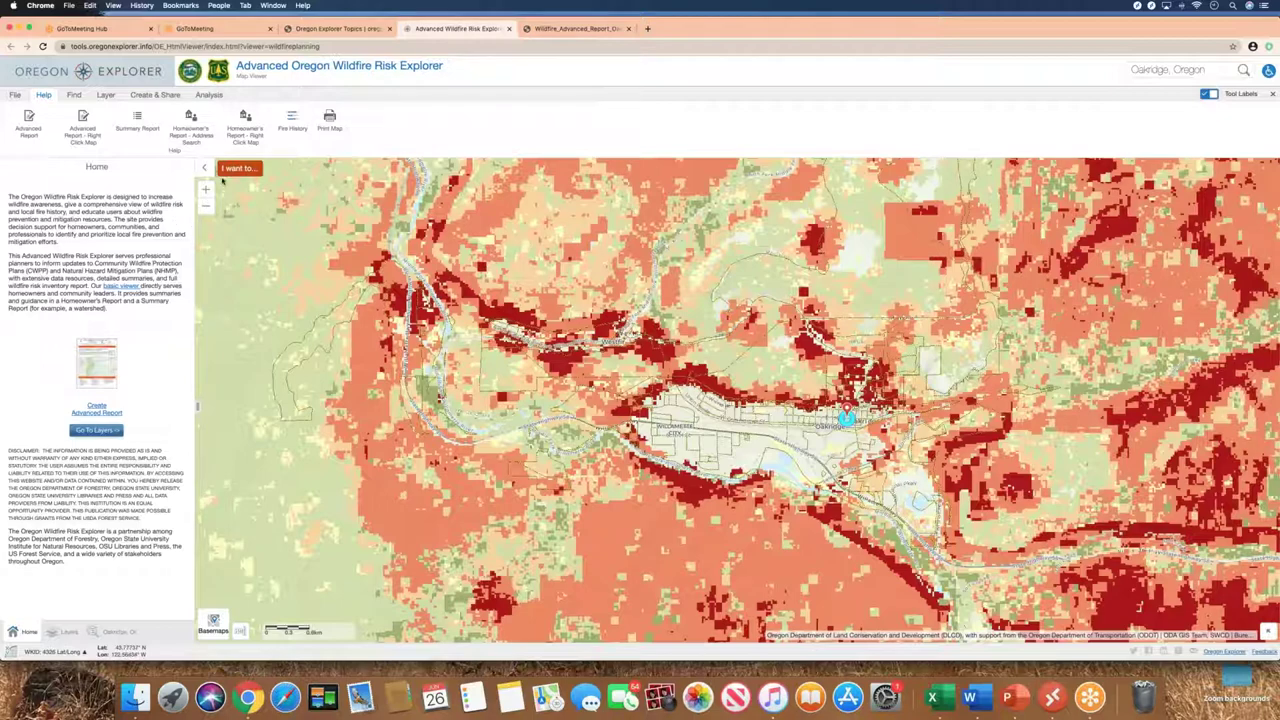
Open the generated Oakridge and Westfir Advanced Report and read its introduction, reference map, contents list and Guidelines page
click(575, 28)
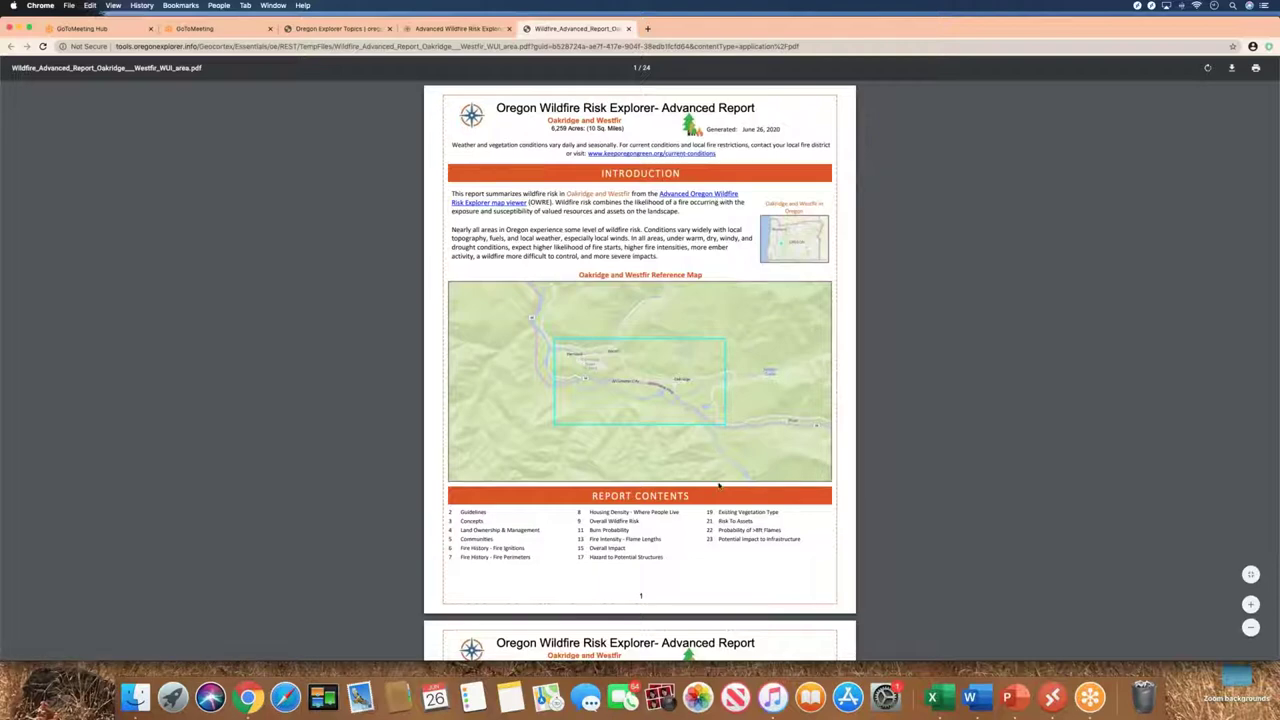
scroll(718, 485, down, 3)
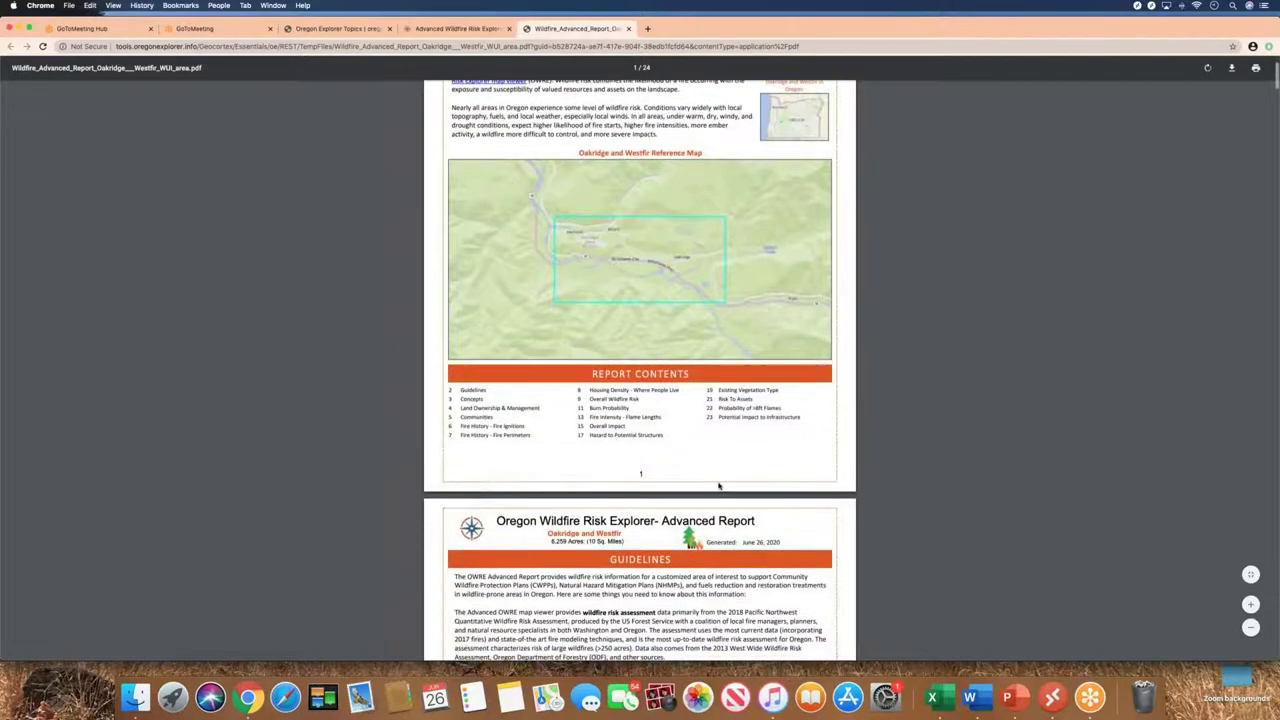
scroll(718, 485, down, 2)
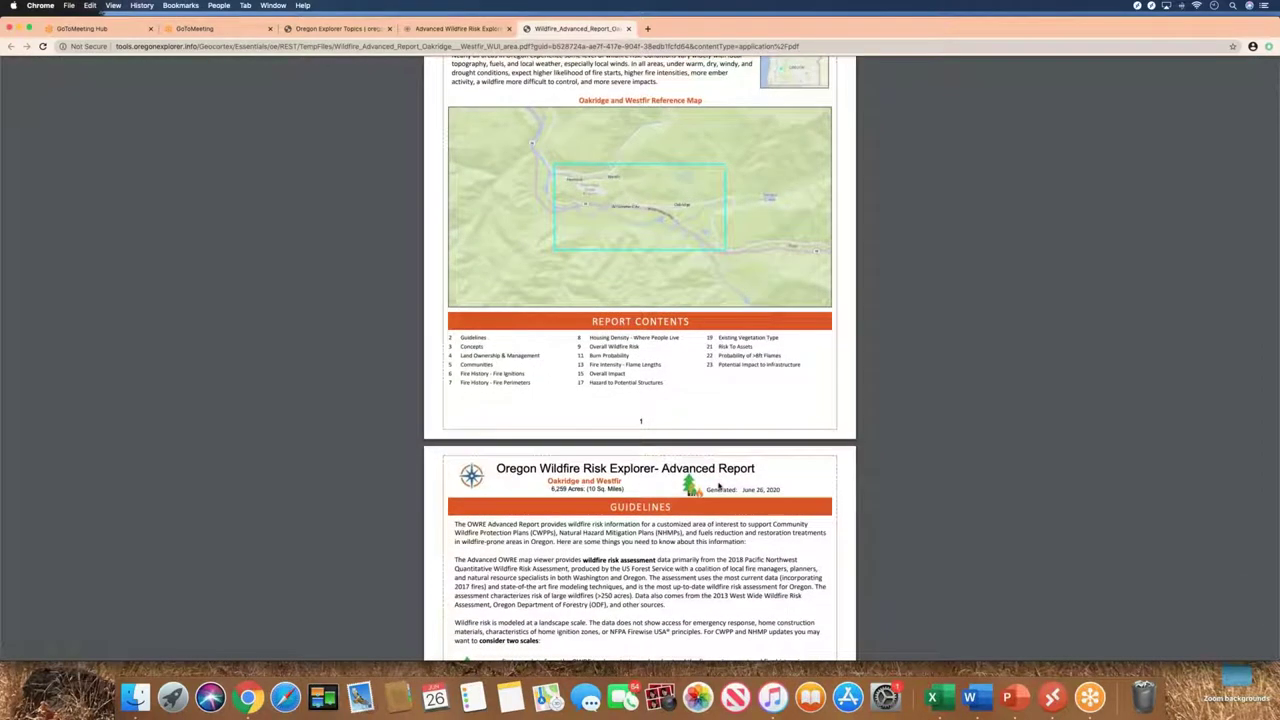
scroll(718, 485, down, 3)
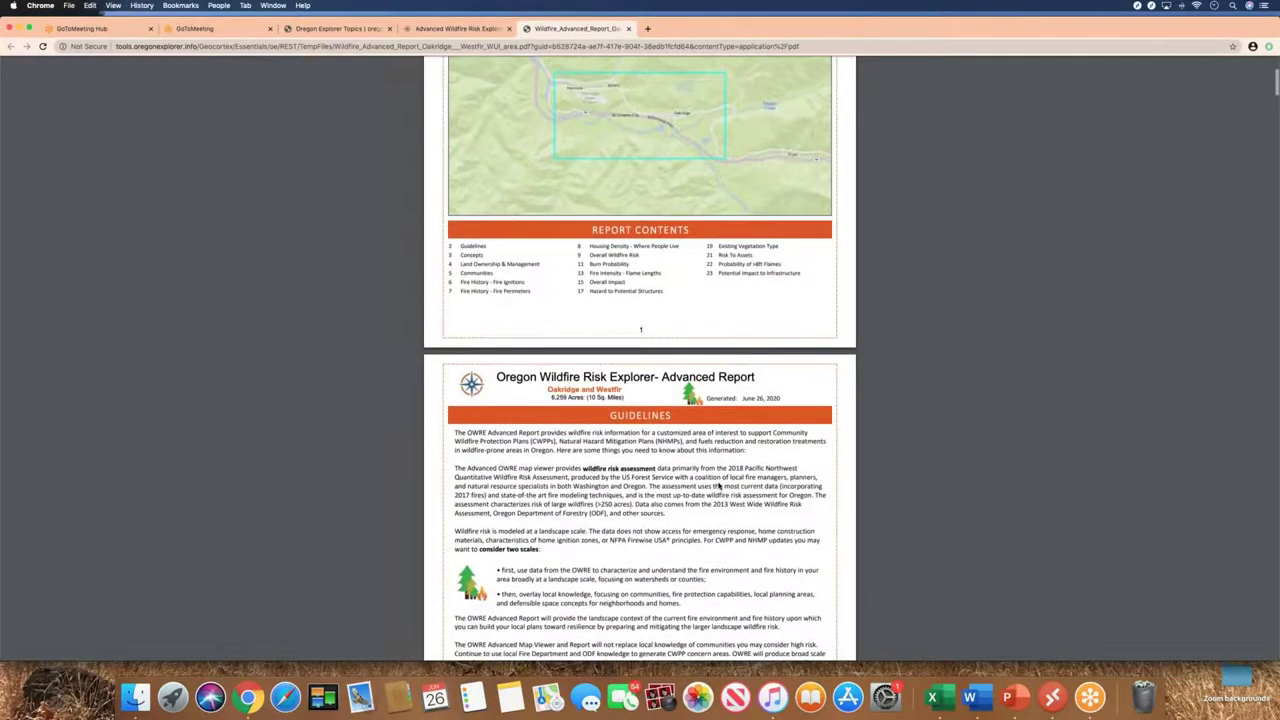
scroll(718, 485, down, 6)
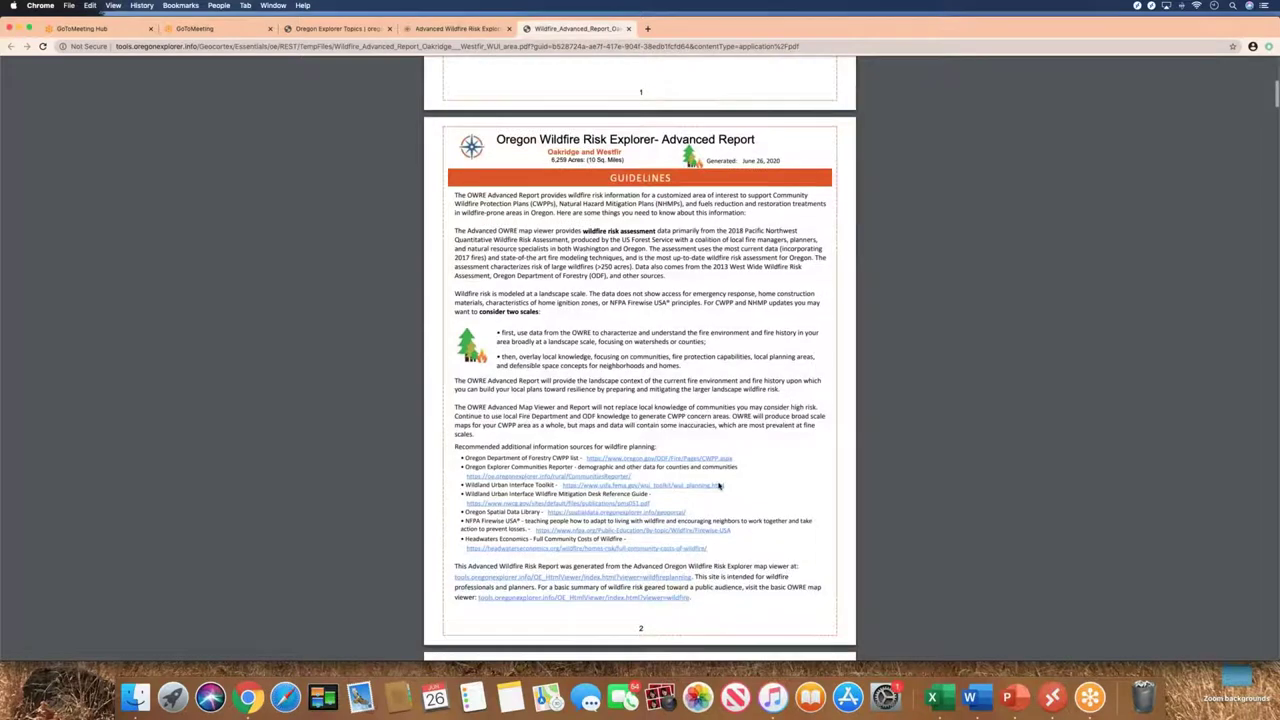
scroll(718, 485, down, 2)
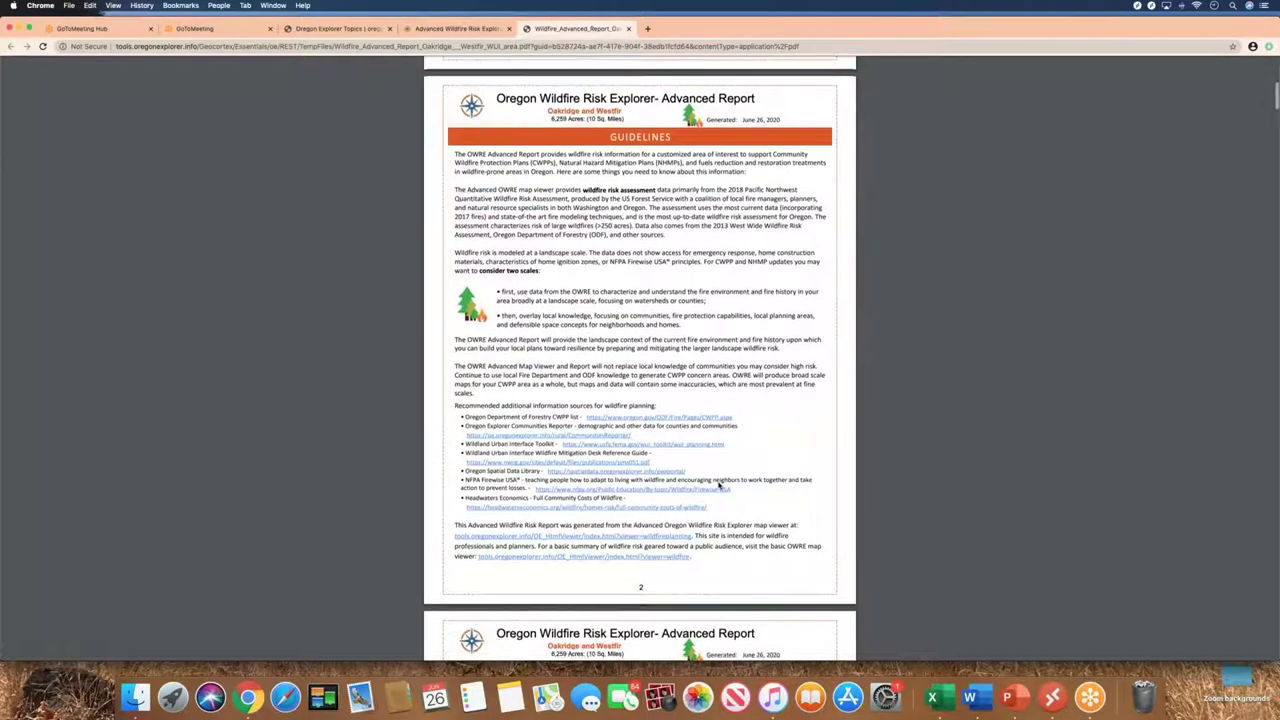
Read the report's Wildfire Risk Assessment Concepts & Data page, from Wildfire Risk to Fire Model Inputs and Fuelscape
scroll(718, 485, down, 5)
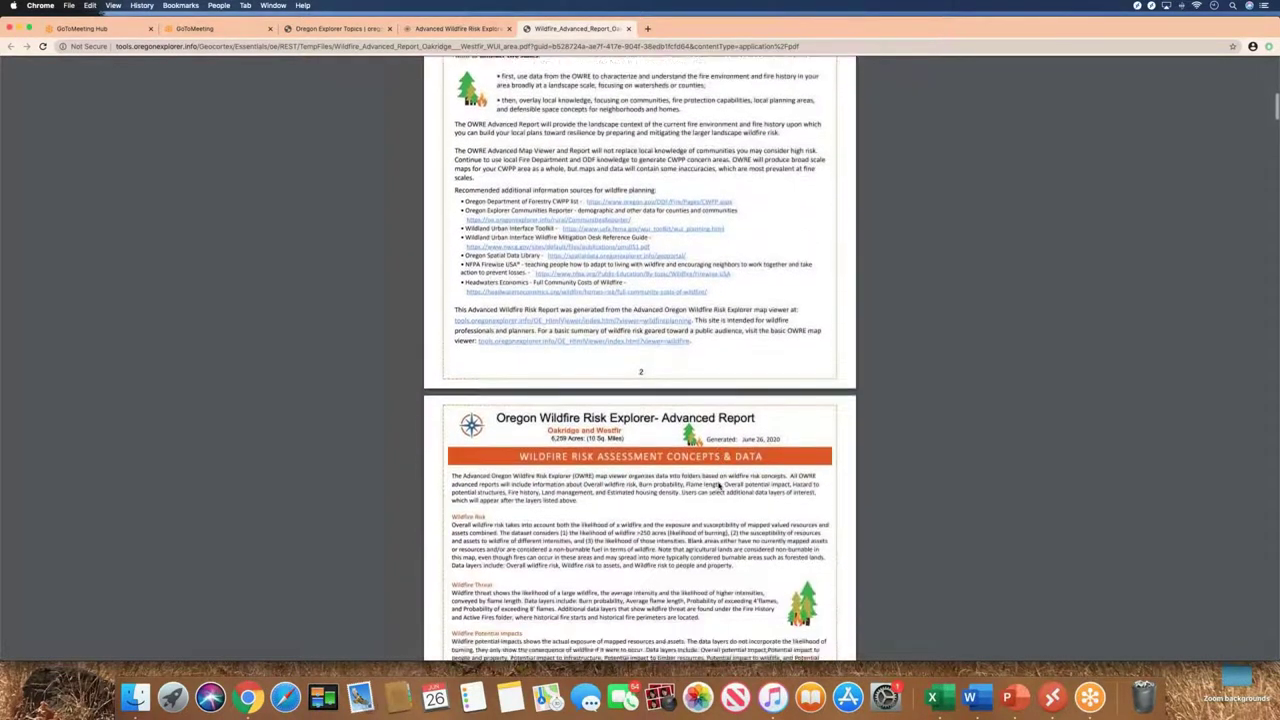
scroll(718, 485, down, 2)
scroll(718, 485, down, 1)
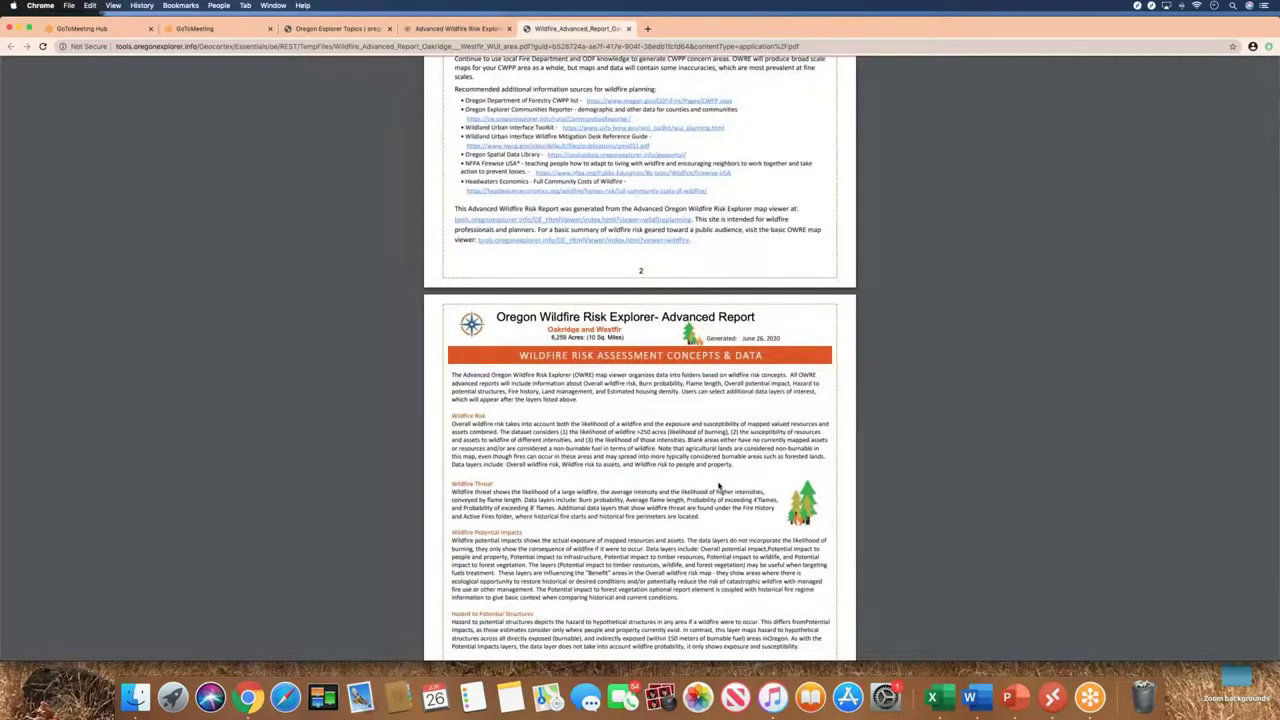
scroll(718, 485, down, 2)
scroll(718, 485, down, 2)
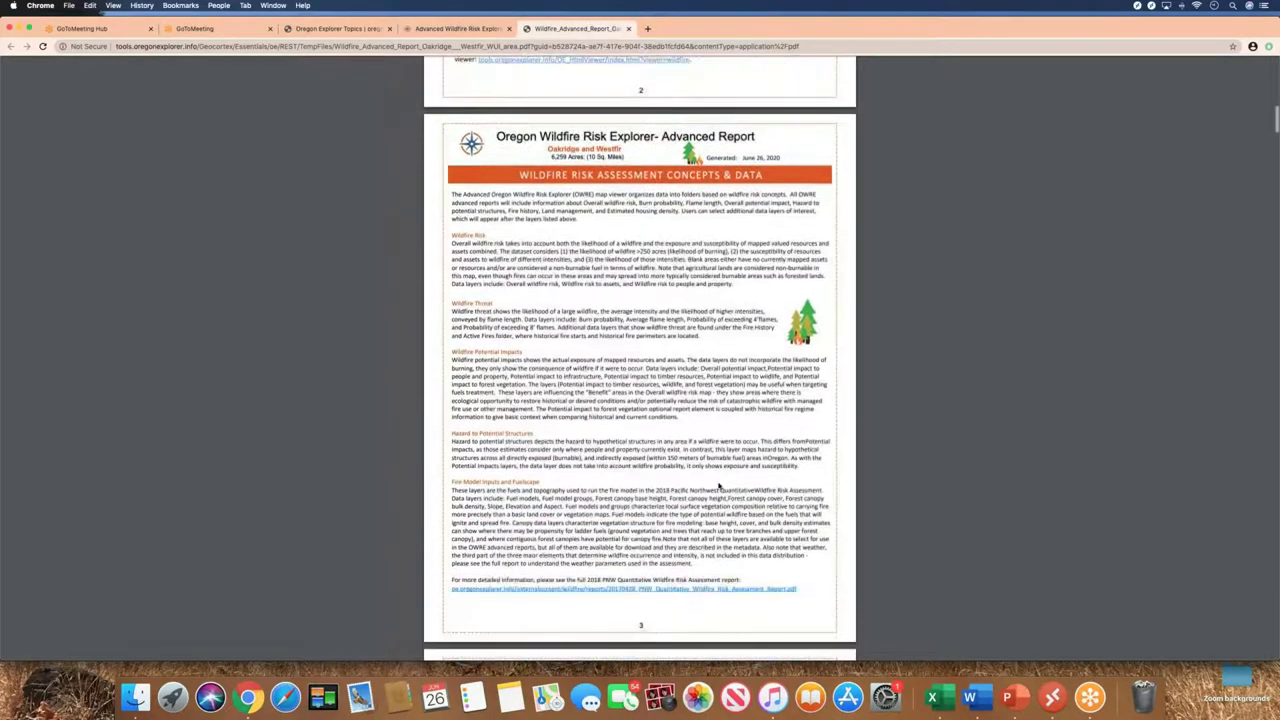
Examine the report's Land Ownership and Management page and the Oregon WUI Community Hazard Ratings page
scroll(718, 485, down, 8)
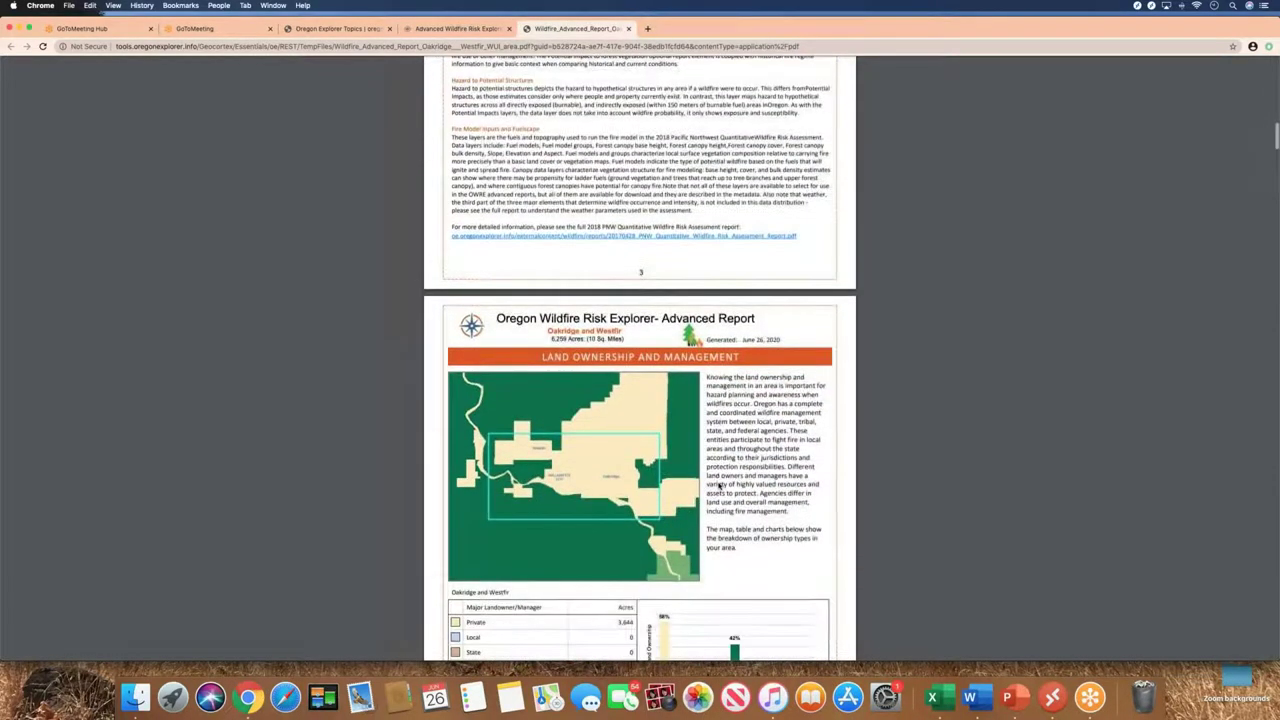
scroll(718, 485, down, 4)
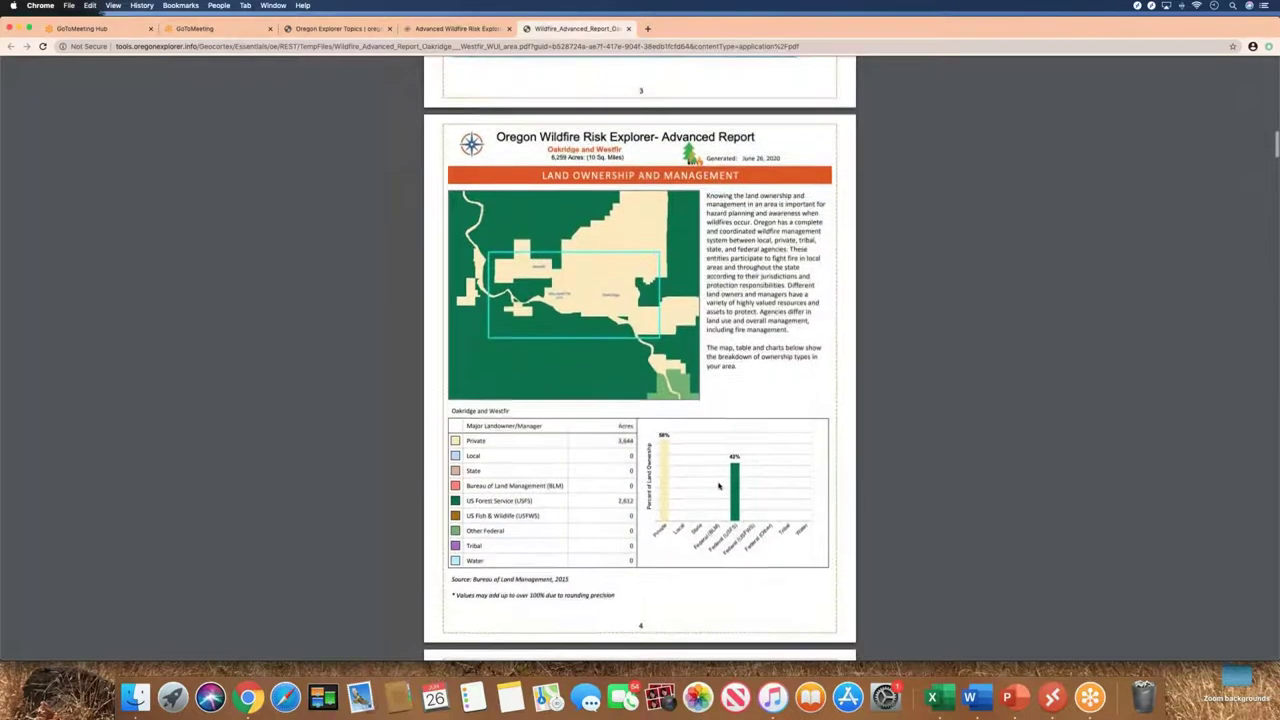
scroll(718, 485, down, 1)
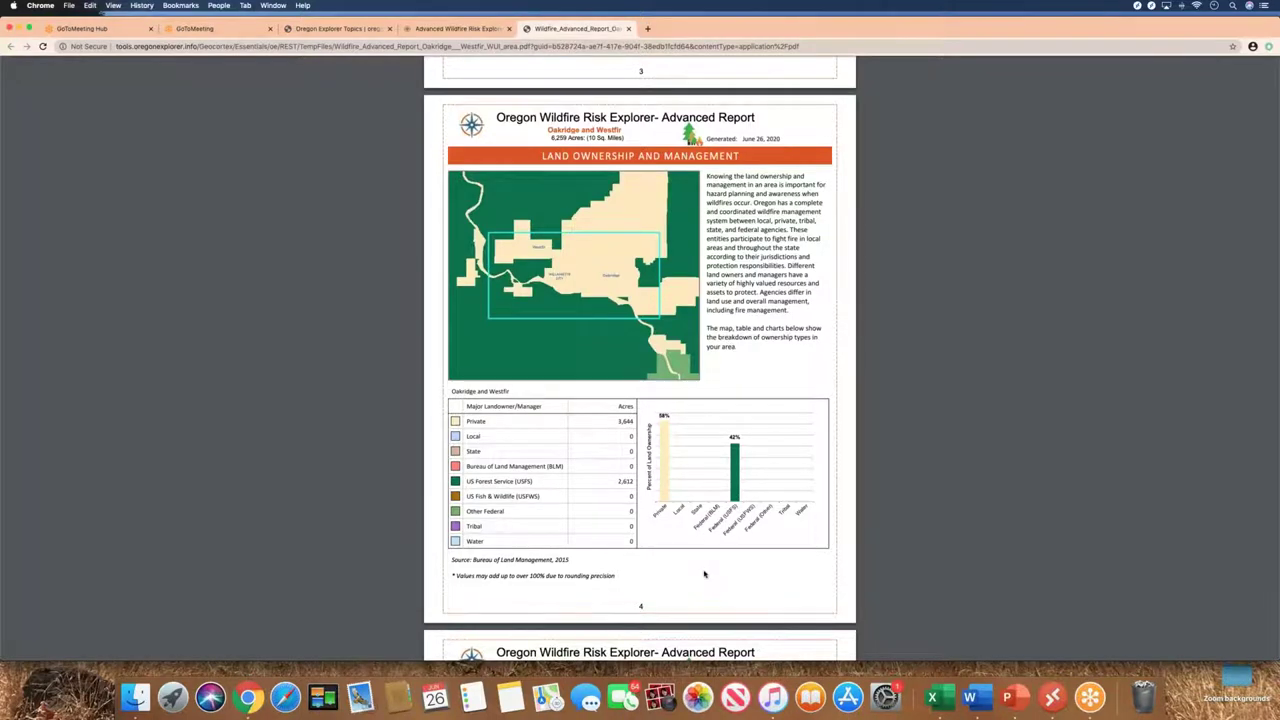
scroll(704, 574, down, 5)
scroll(704, 574, down, 6)
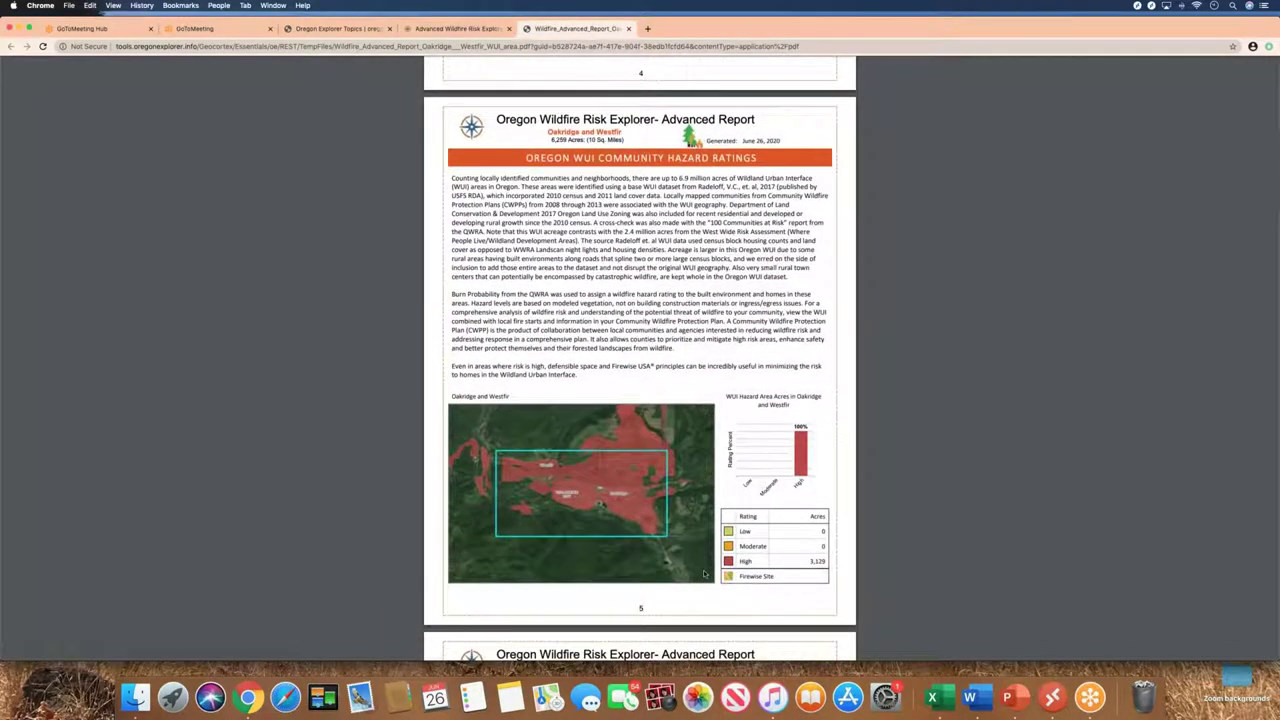
scroll(704, 574, down, 1)
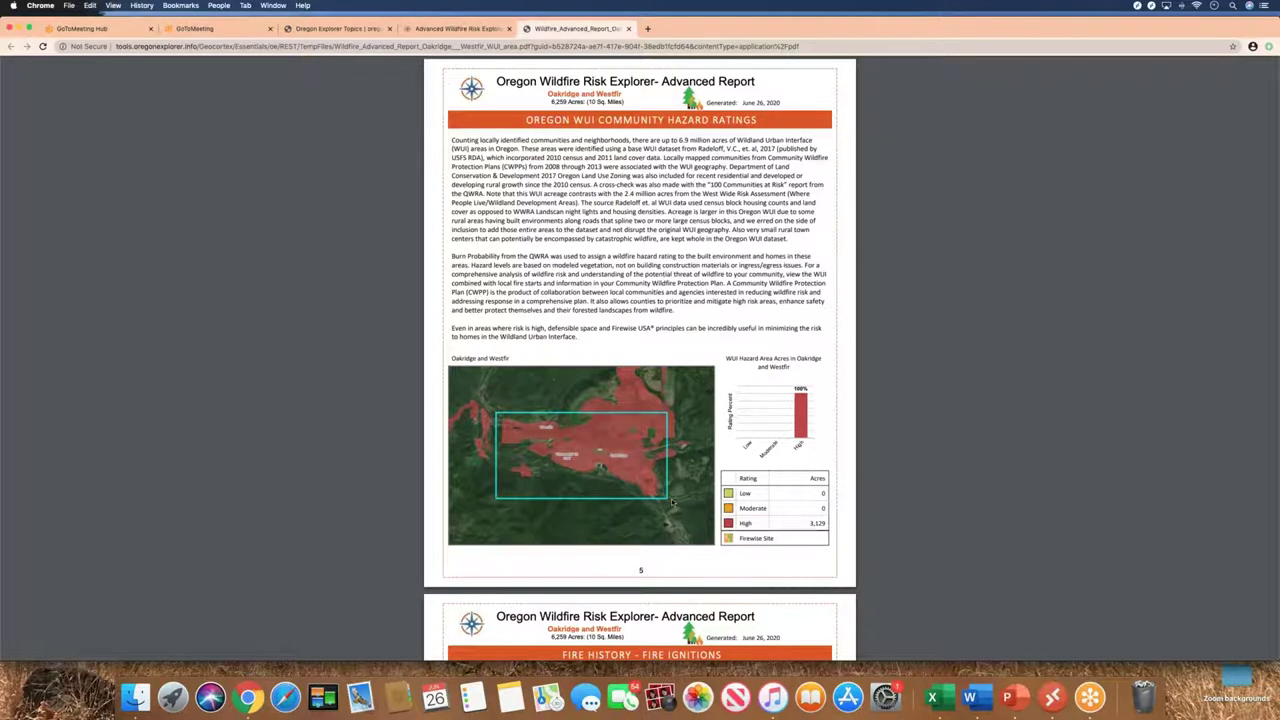
Examine the report's two Fire History pages, covering fire ignitions and fire perimeters around Oakridge and Westfir
scroll(673, 503, down, 5)
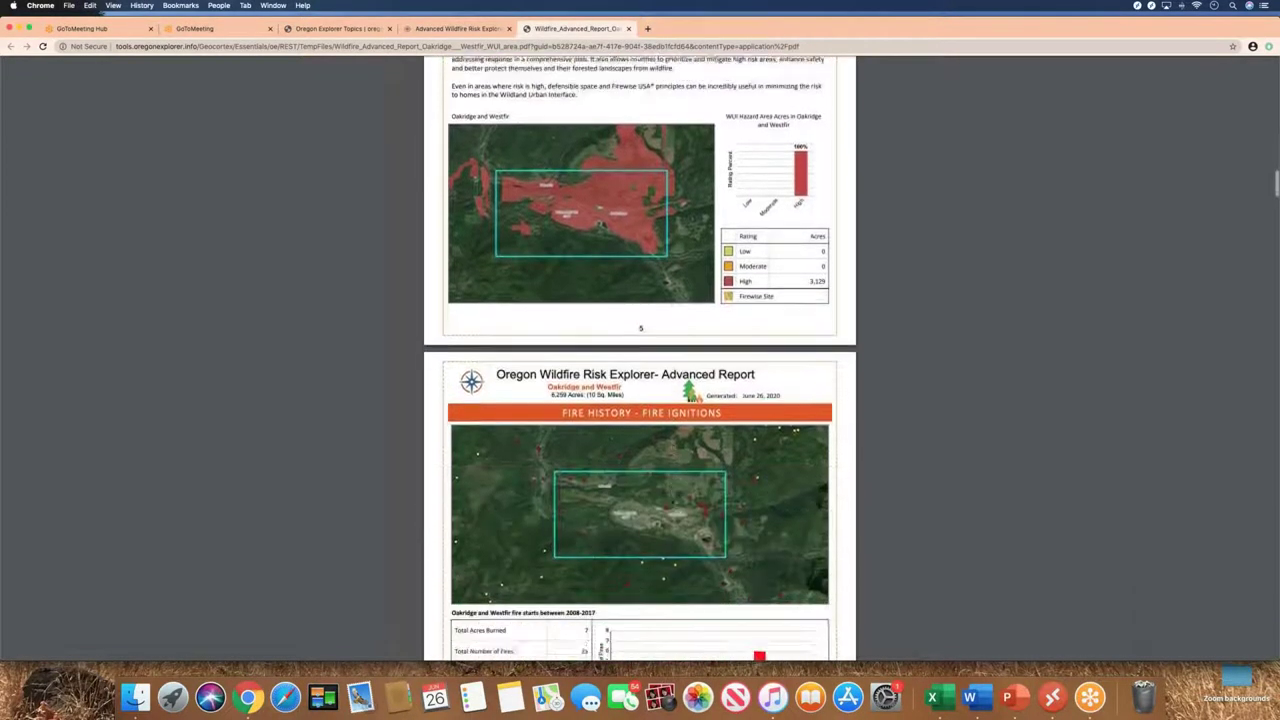
scroll(673, 503, down, 3)
scroll(672, 502, down, 2)
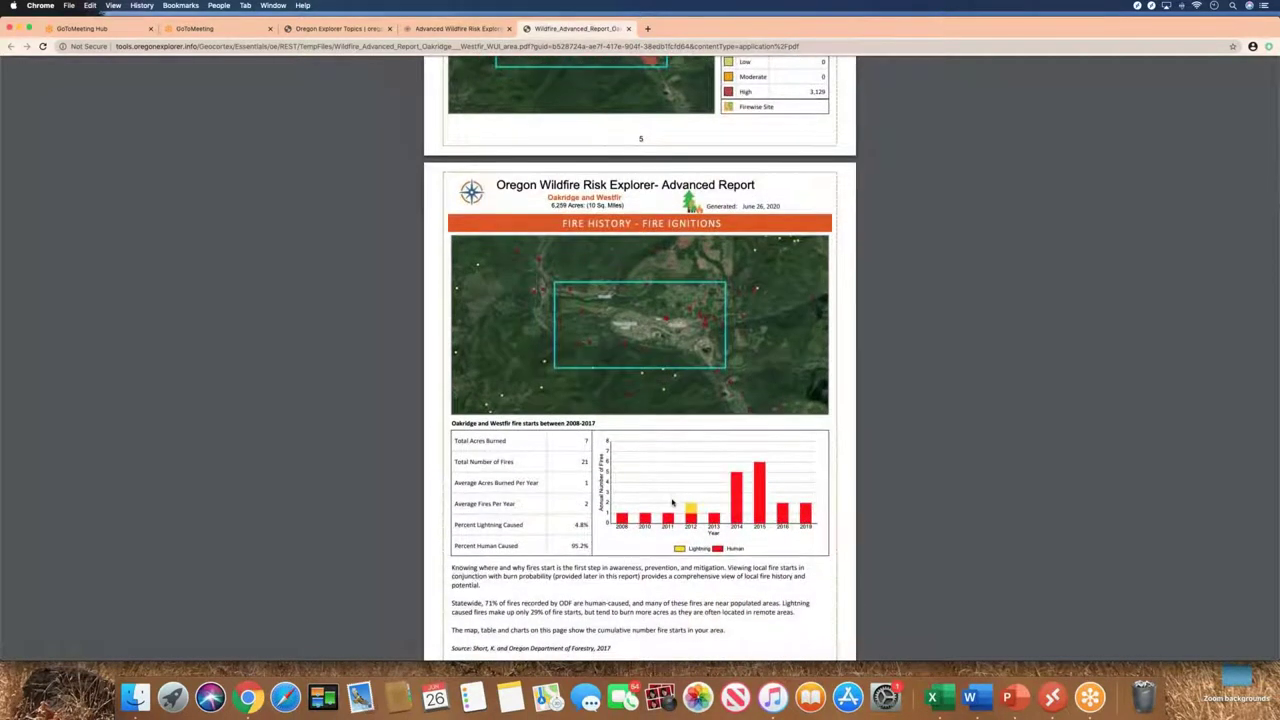
scroll(672, 502, down, 1)
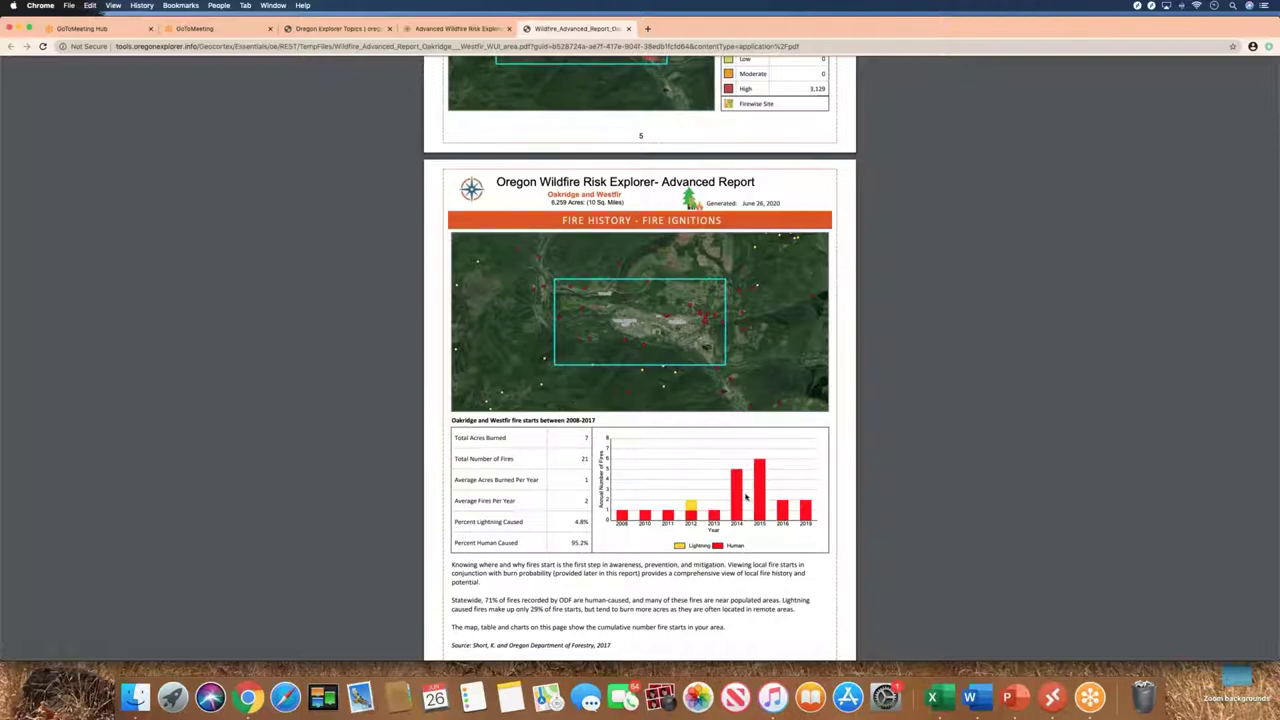
scroll(766, 553, down, 2)
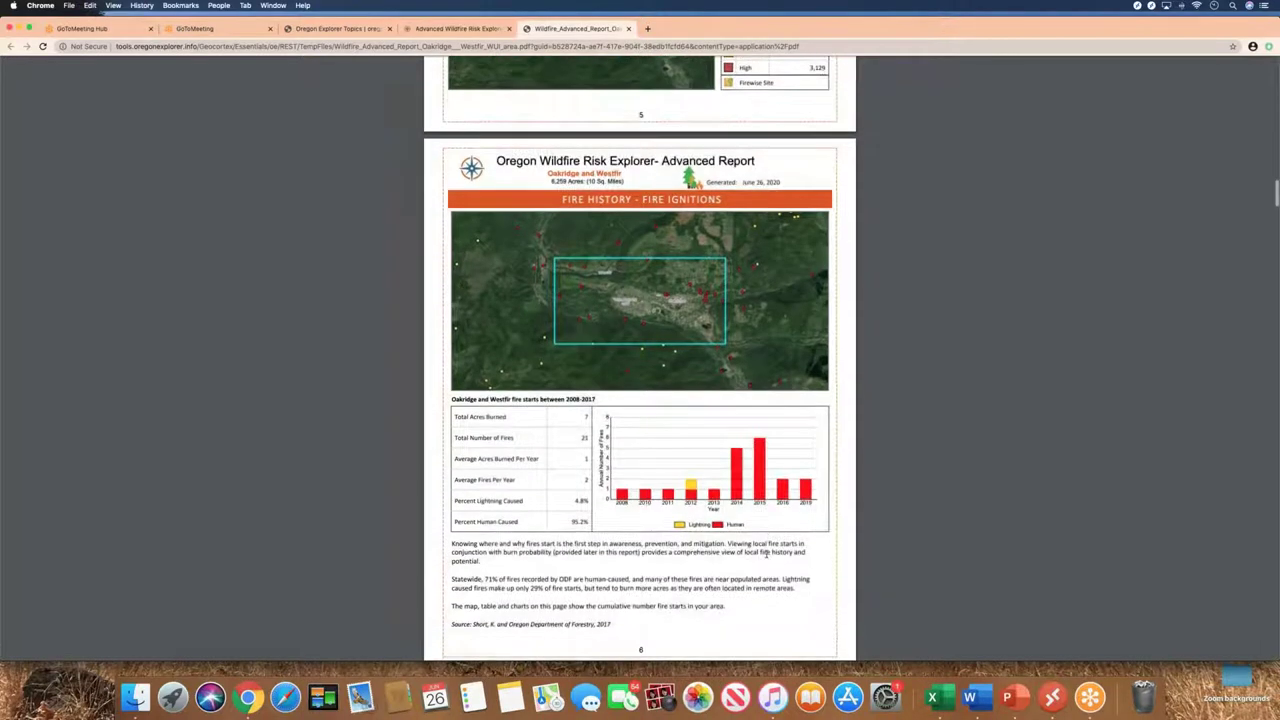
scroll(766, 553, down, 10)
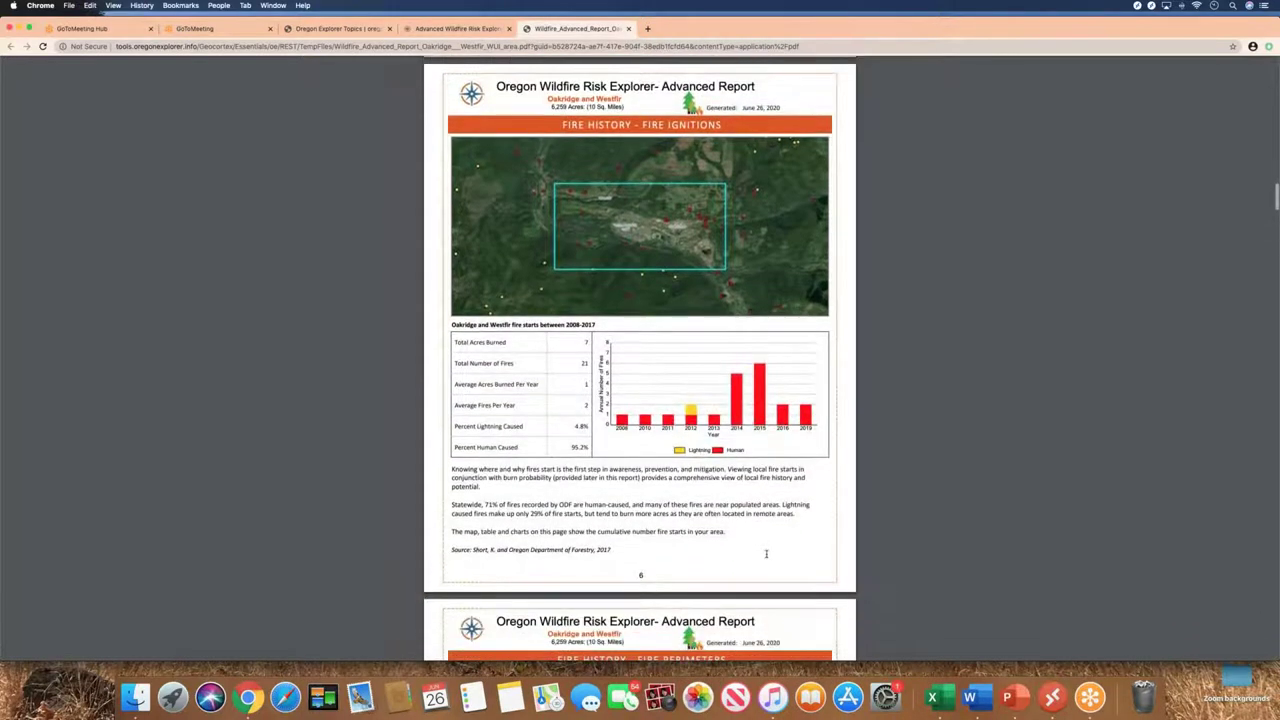
scroll(766, 553, down, 13)
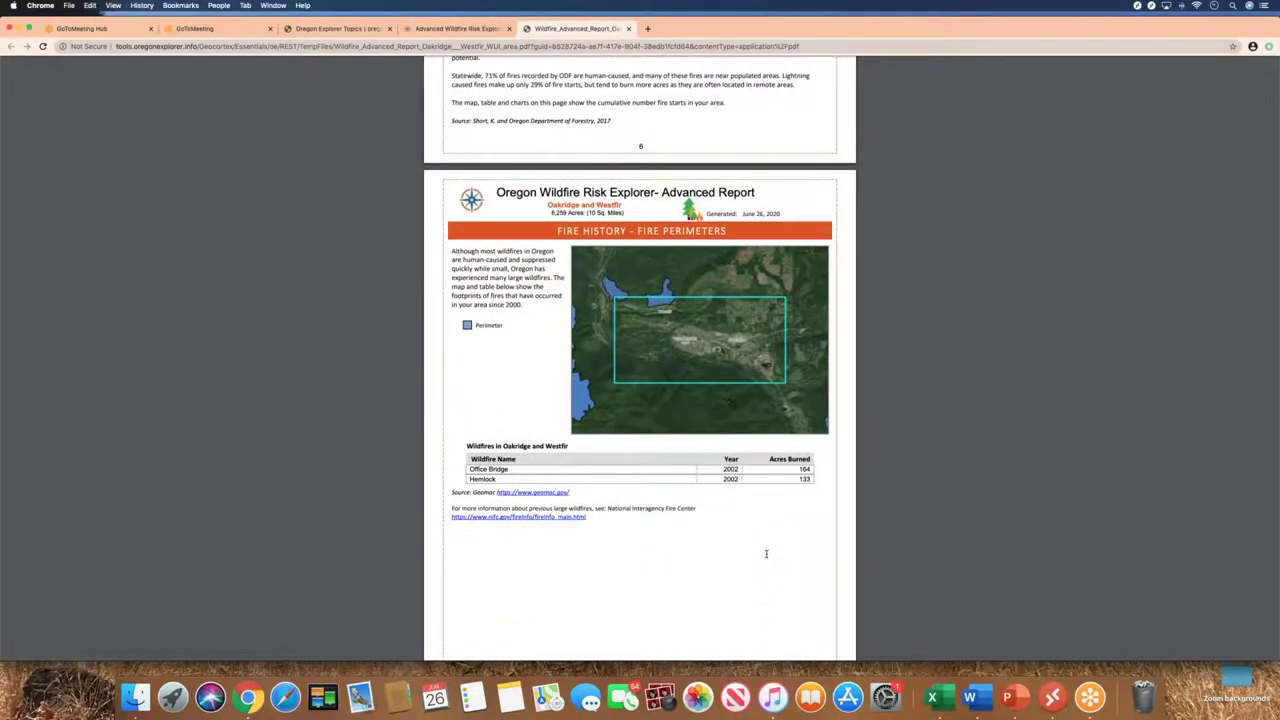
scroll(766, 553, down, 1)
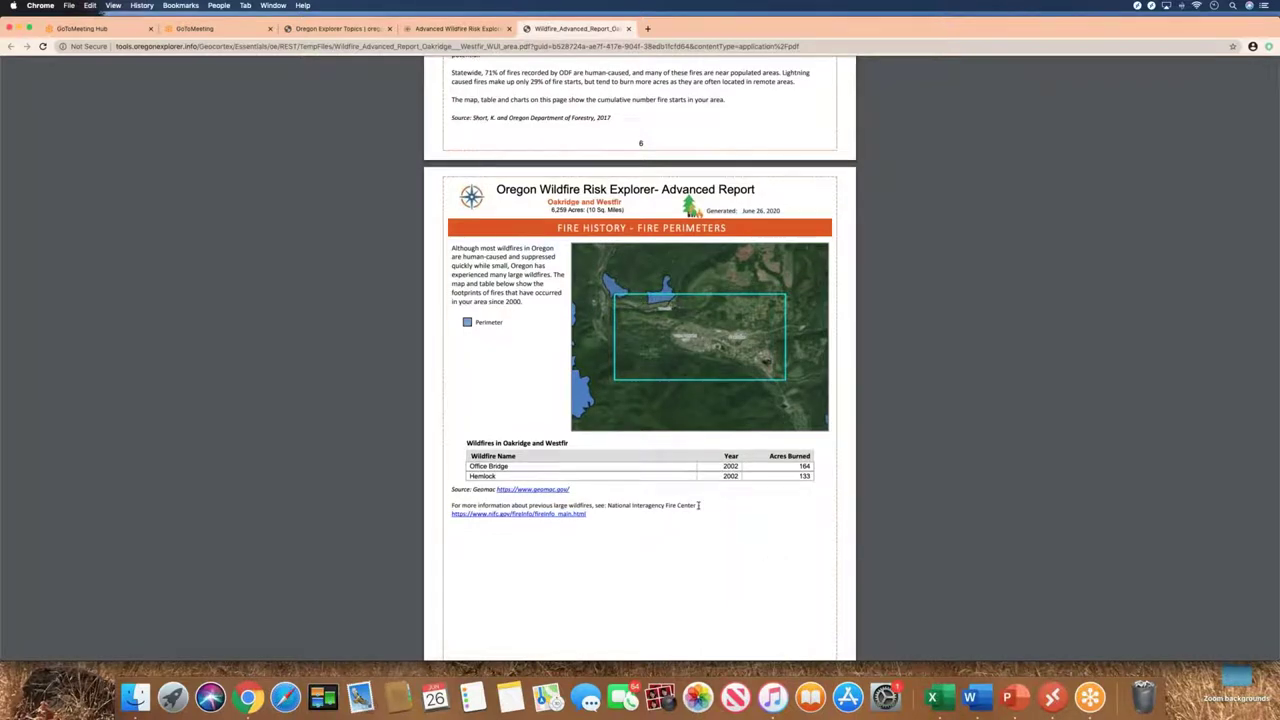
Examine the report's Housing Density page and the Overall Wildfire Risk map, legend, ownership table and sub-watershed summary
scroll(698, 505, down, 10)
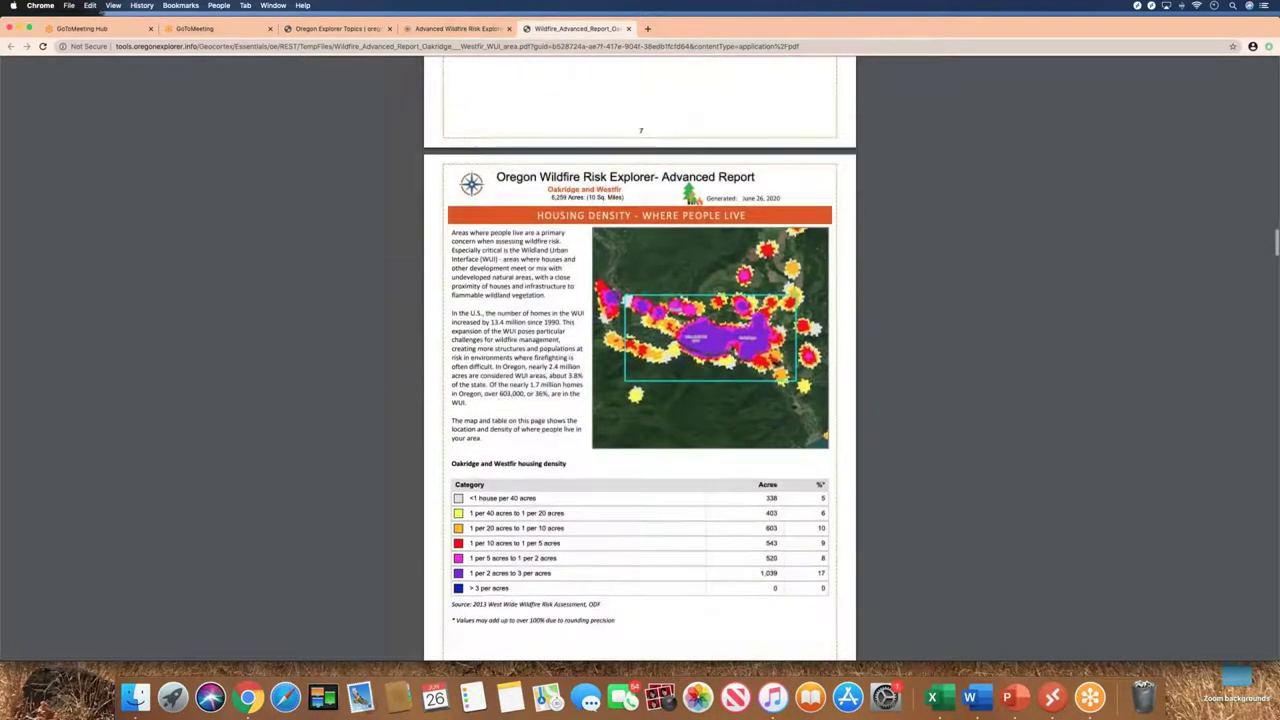
scroll(640, 360, down, 3)
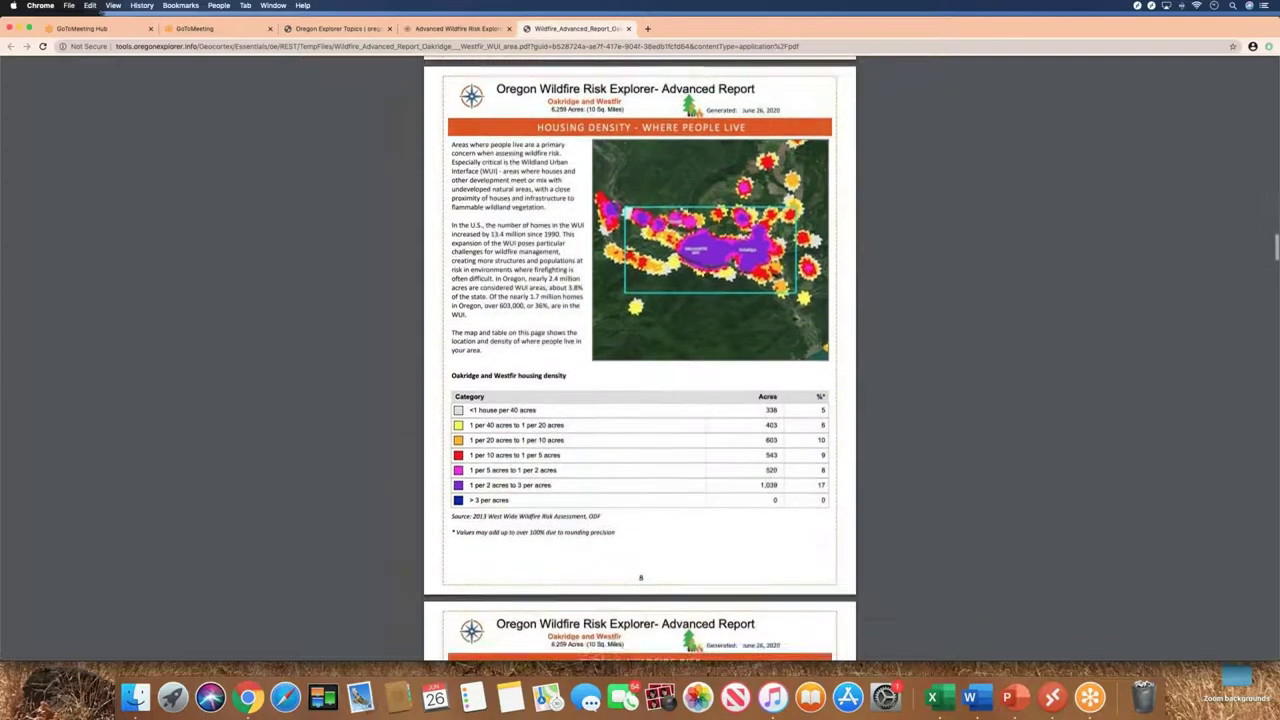
scroll(640, 360, down, 5)
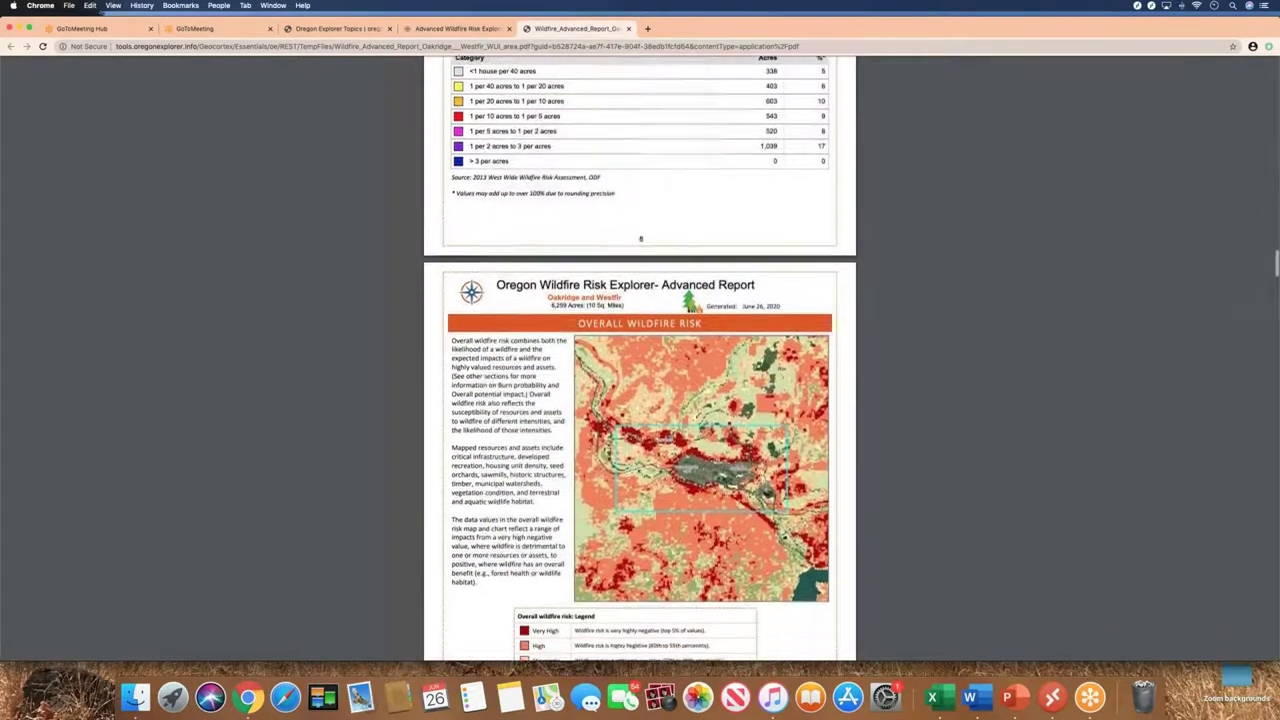
scroll(640, 360, down, 2)
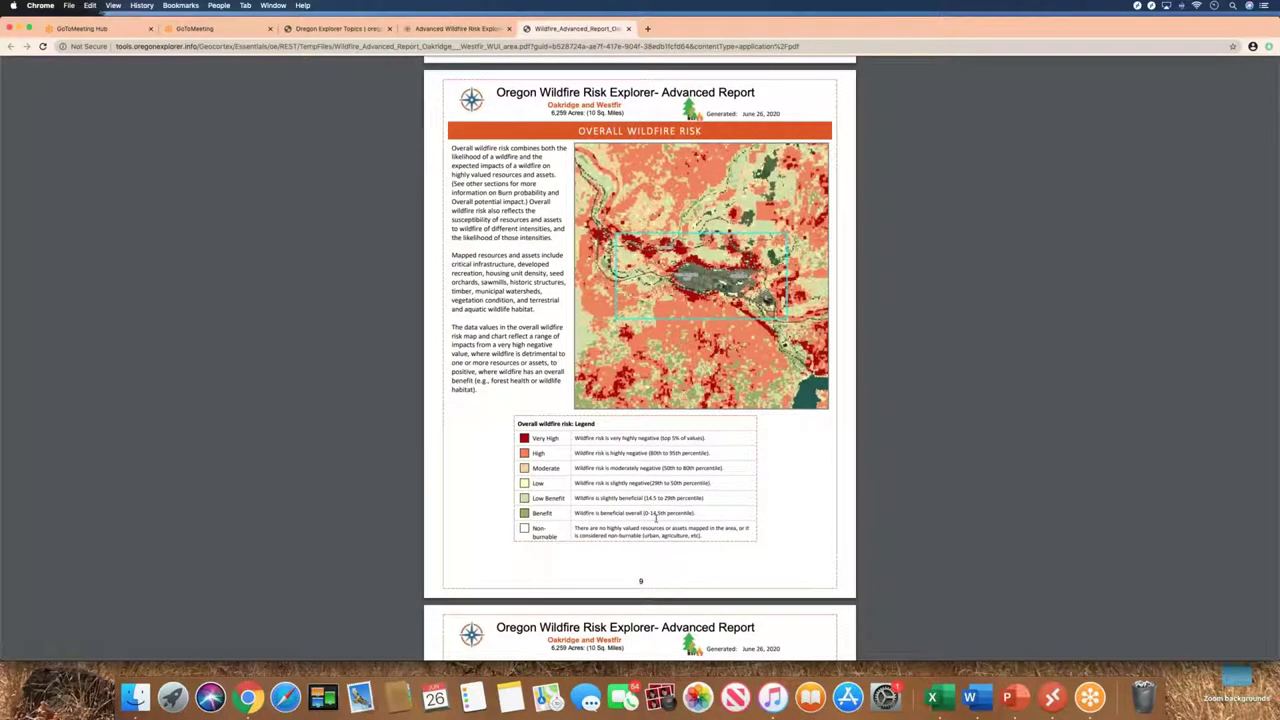
scroll(693, 515, down, 8)
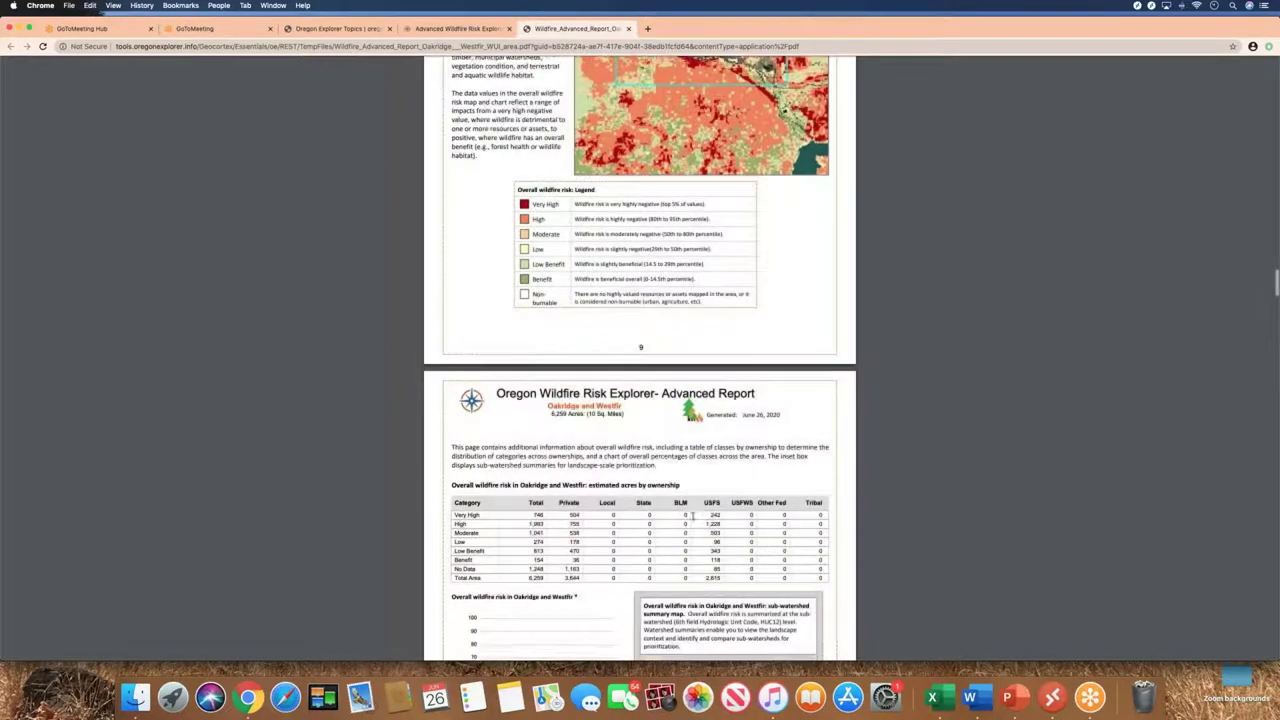
scroll(689, 518, down, 1)
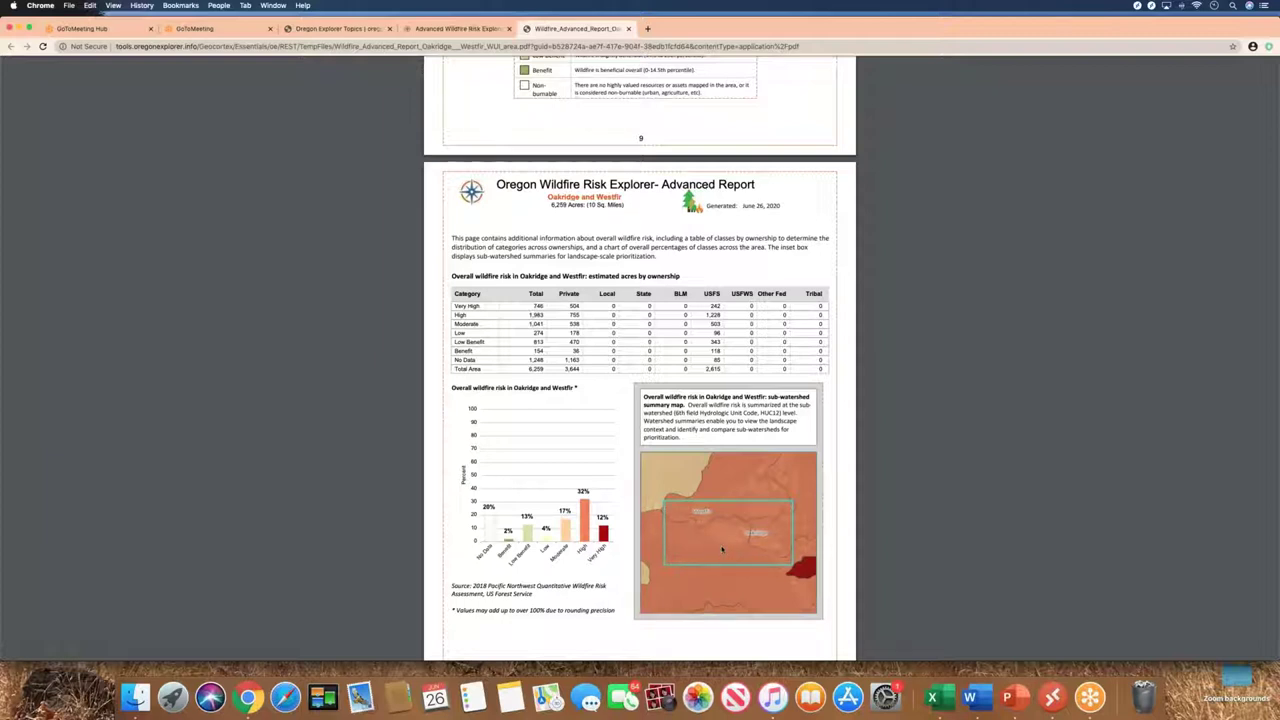
scroll(722, 549, down, 1)
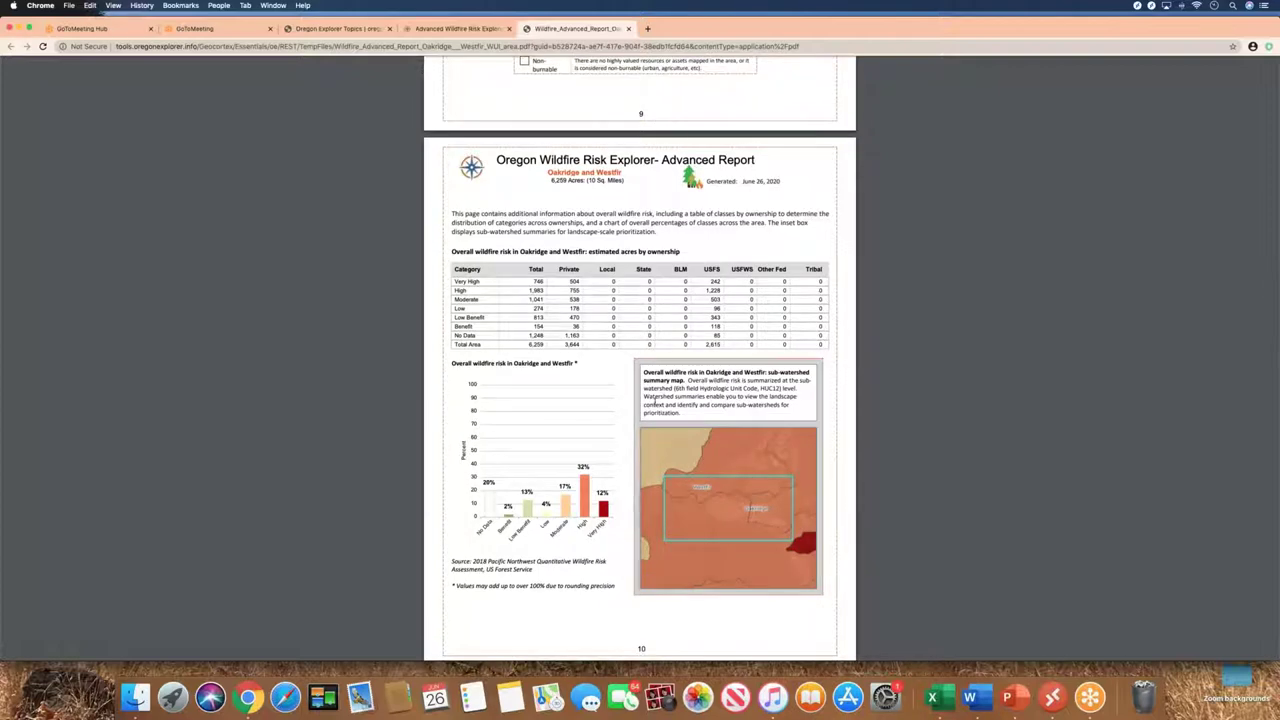
Go back to the Report Contents list on the report's first page and review the sections included
scroll(656, 403, up, 10)
scroll(656, 405, up, 15)
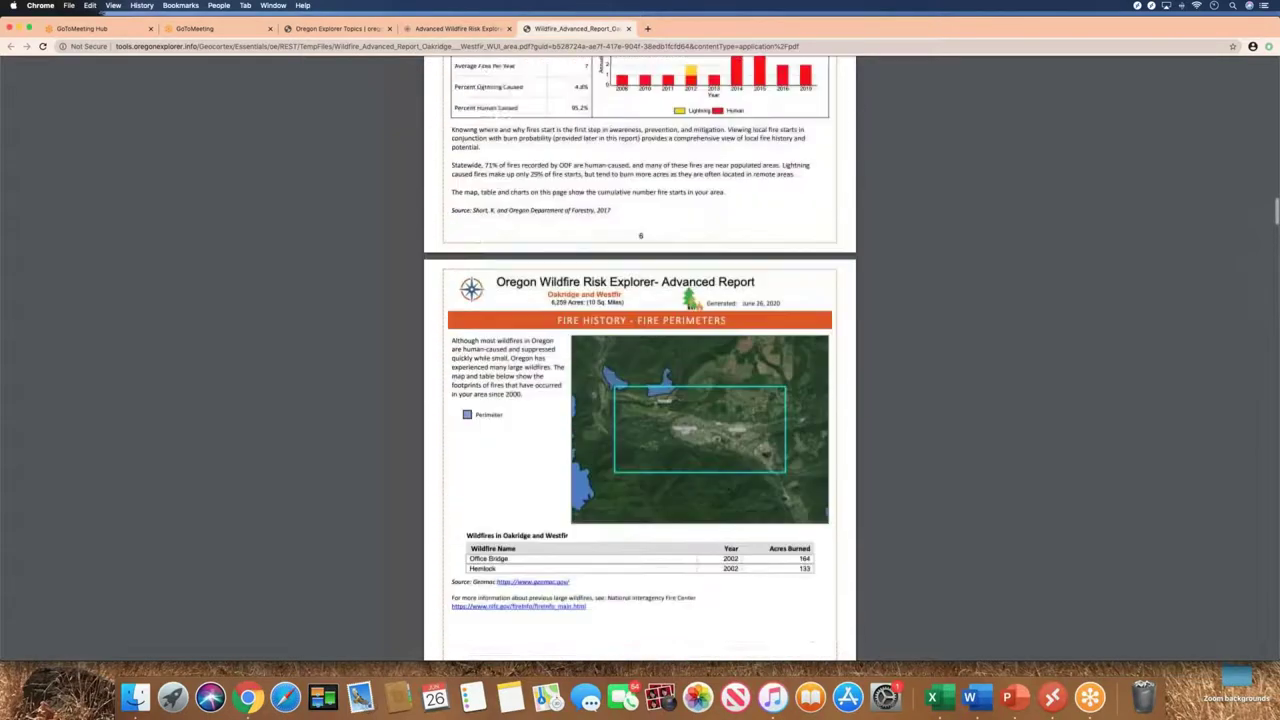
scroll(640, 360, up, 15)
scroll(656, 404, up, 16)
scroll(656, 404, up, 10)
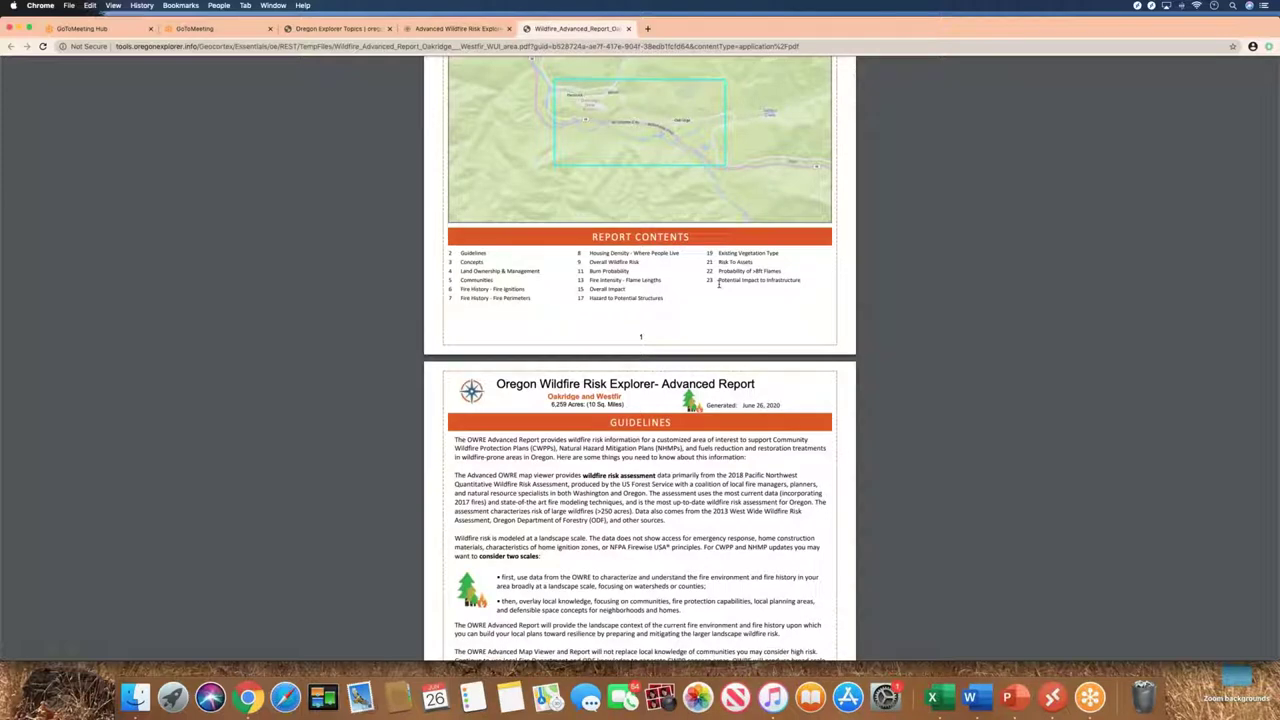
Show the layer list in the Advanced Oregon Wildfire Risk Explorer map viewer and follow the Print Map help tour to the print settings
click(446, 29)
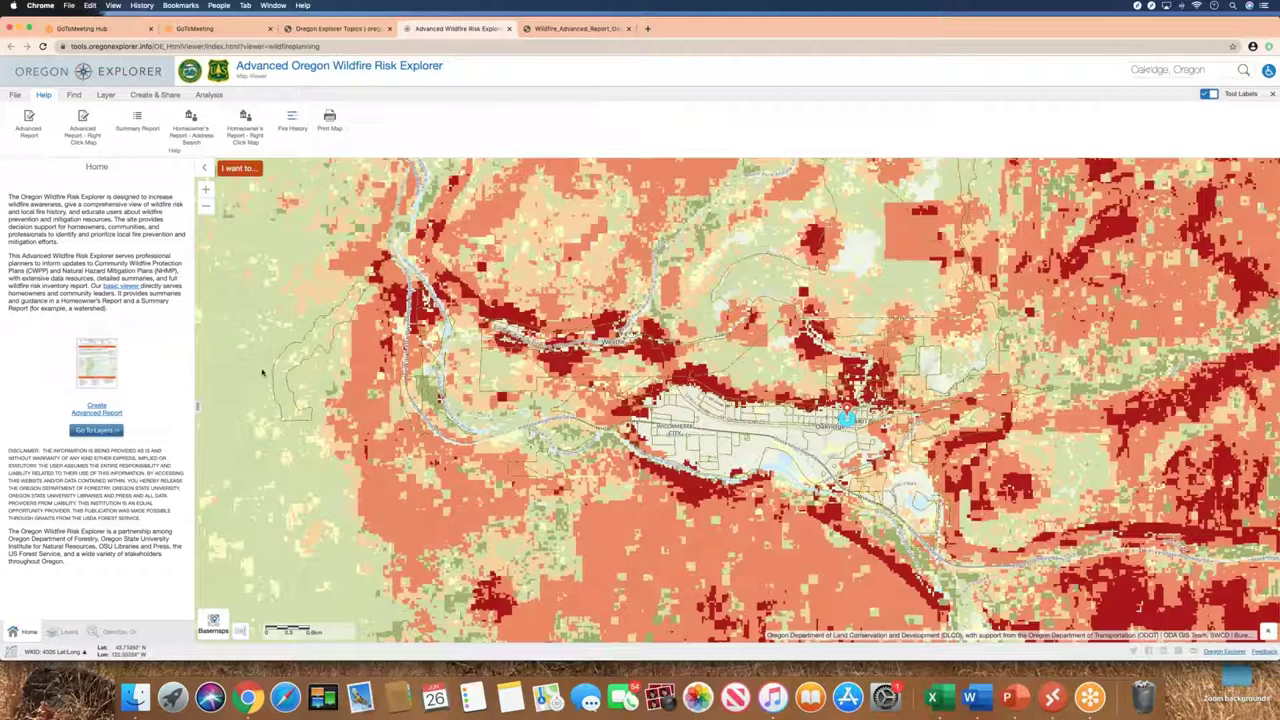
click(68, 632)
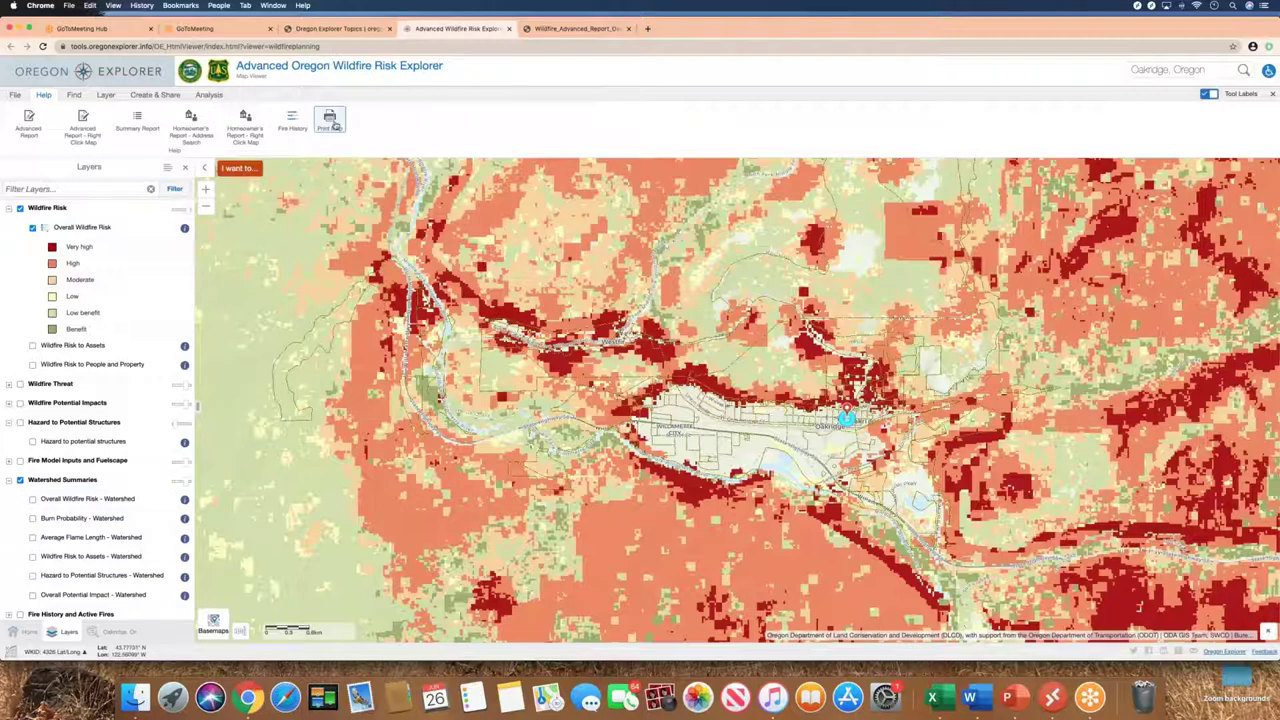
click(248, 168)
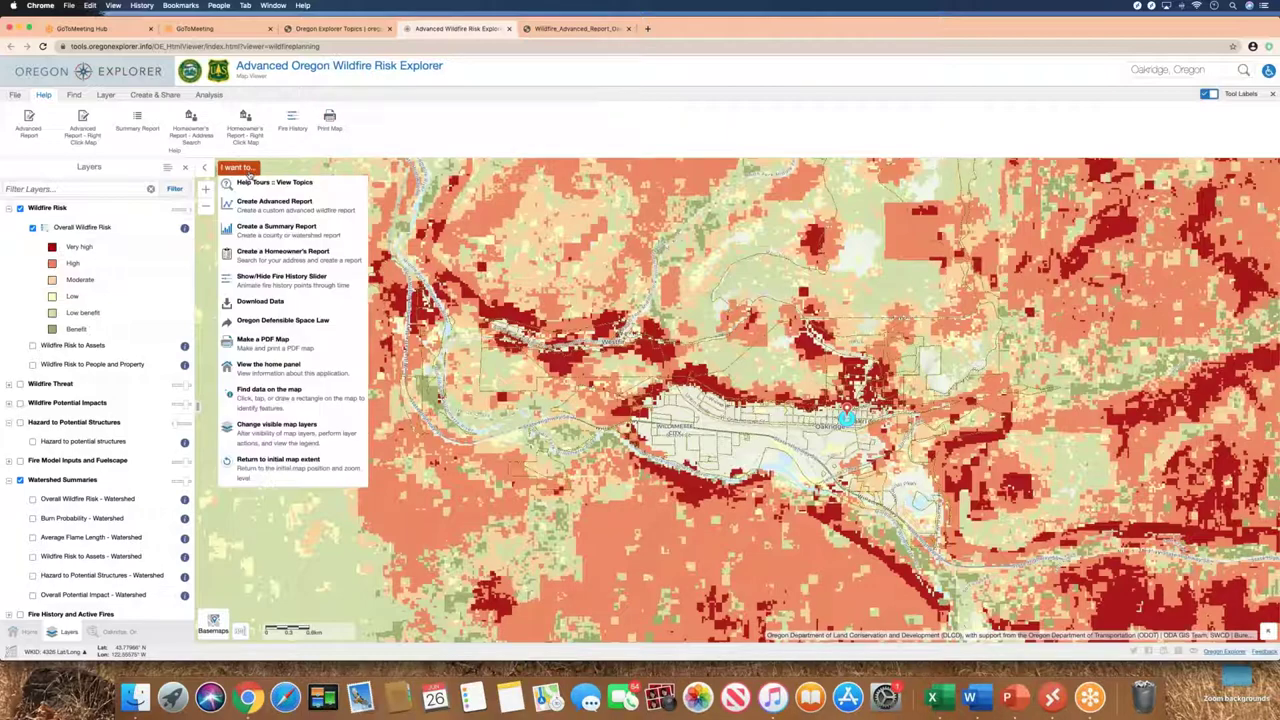
click(329, 120)
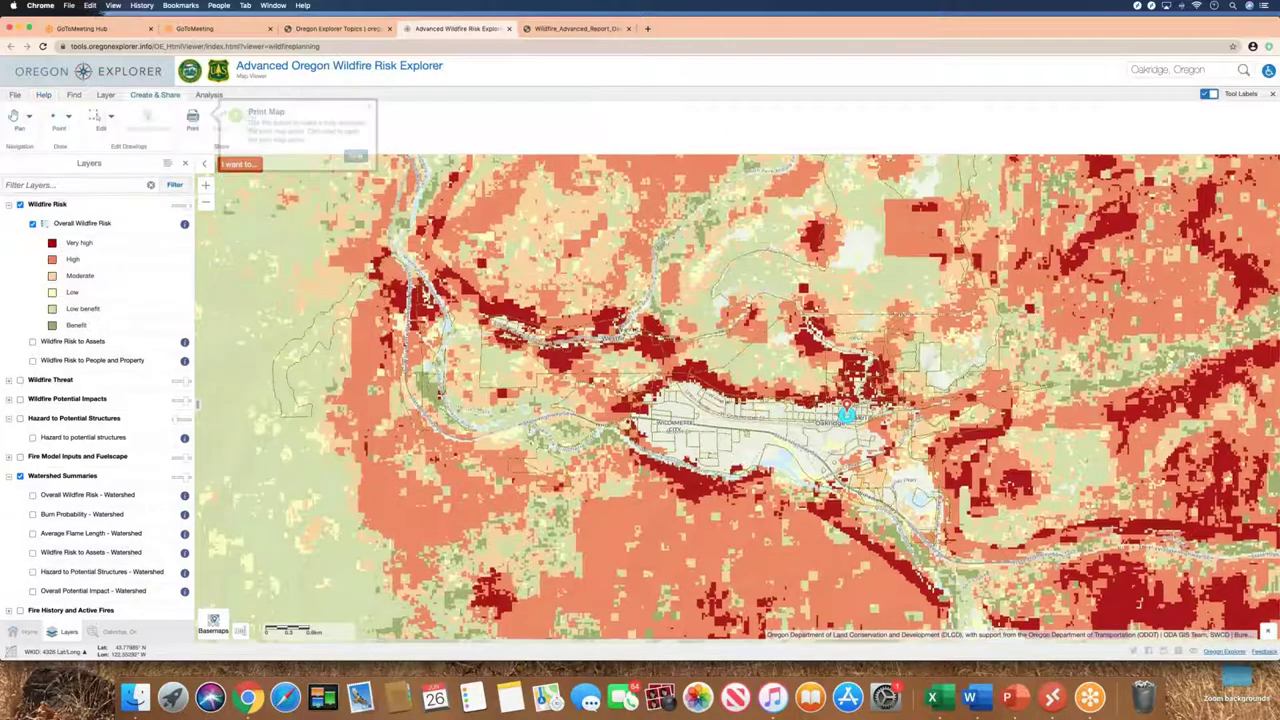
click(350, 152)
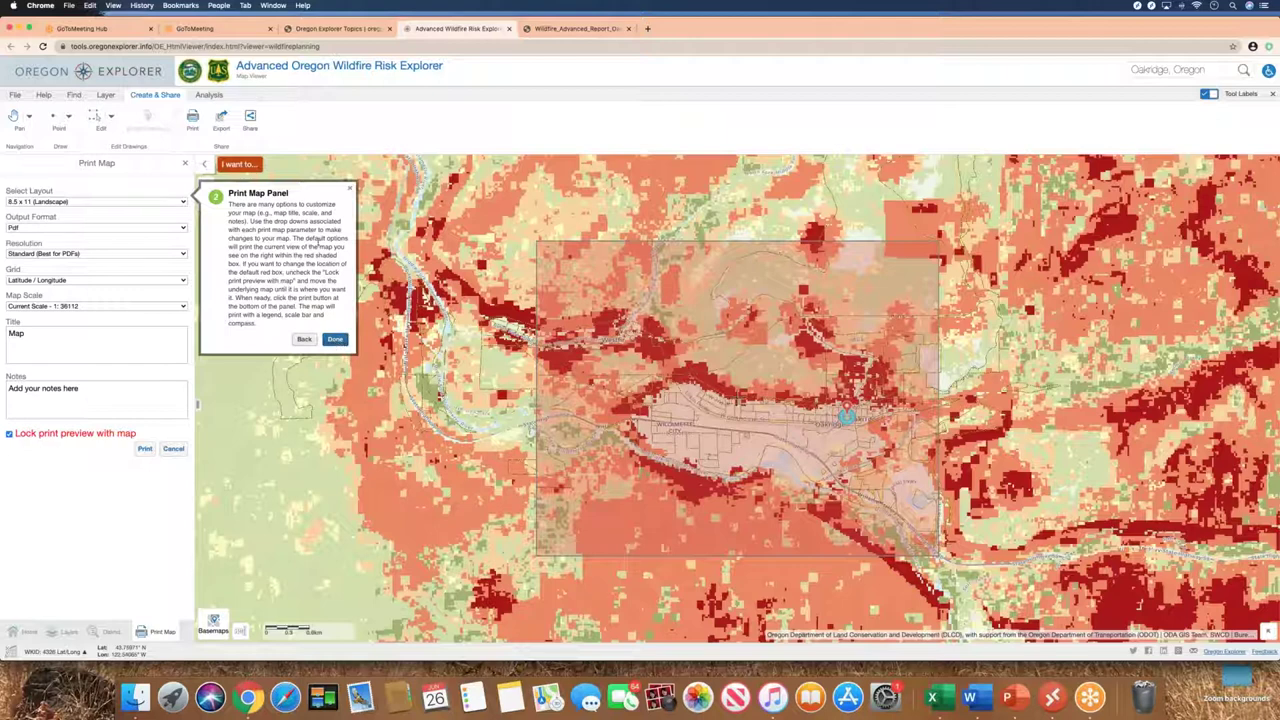
Finish the Print Map help tour and review the available layout, output format, resolution and grid options without changing them
click(335, 339)
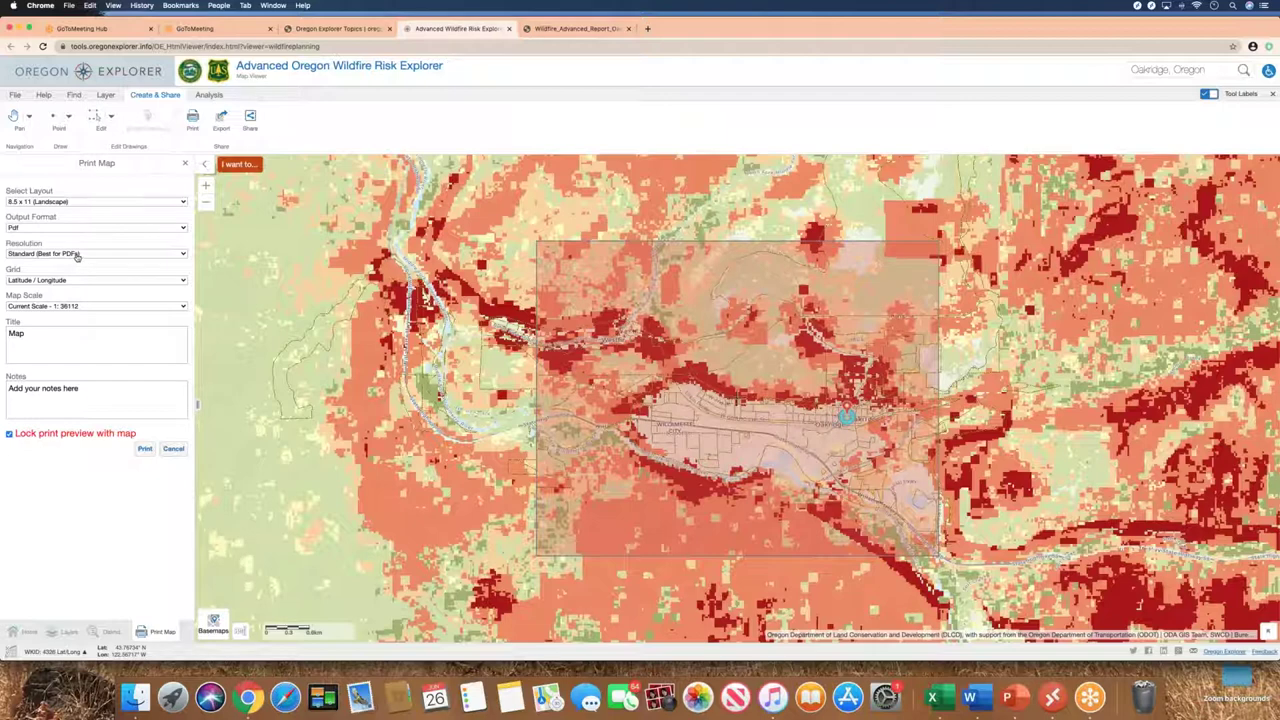
click(183, 204)
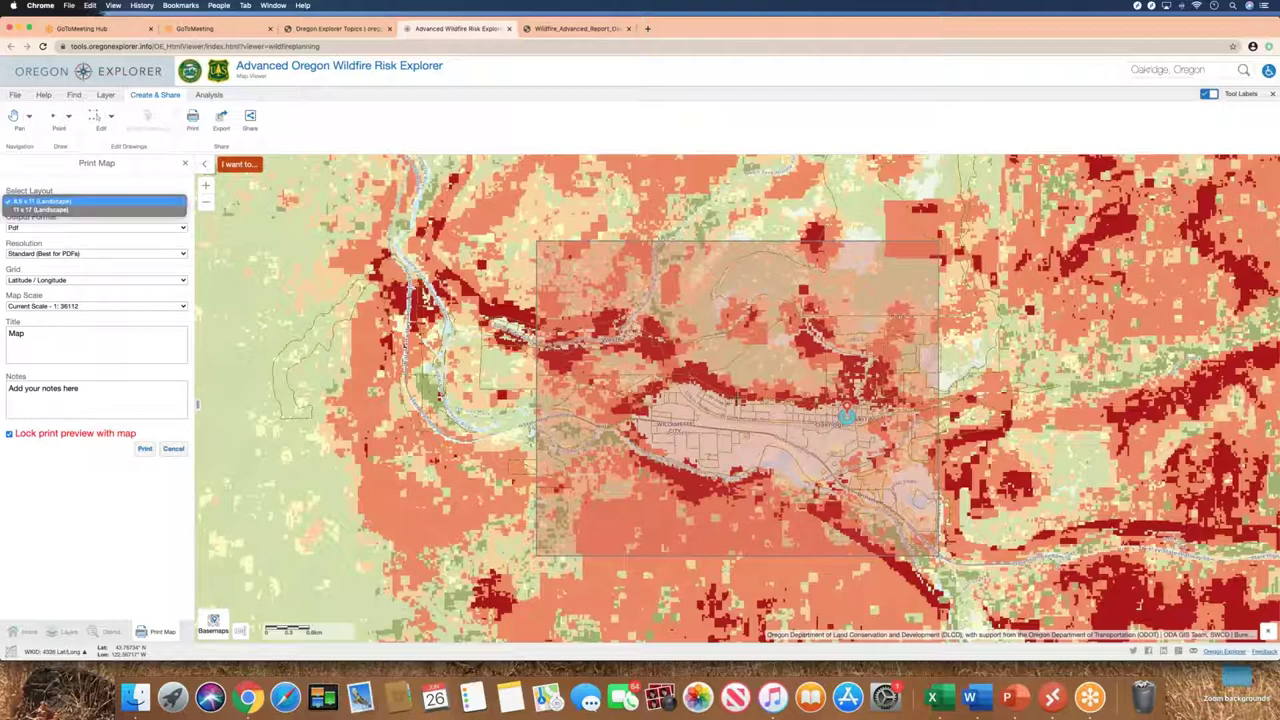
click(184, 231)
click(184, 229)
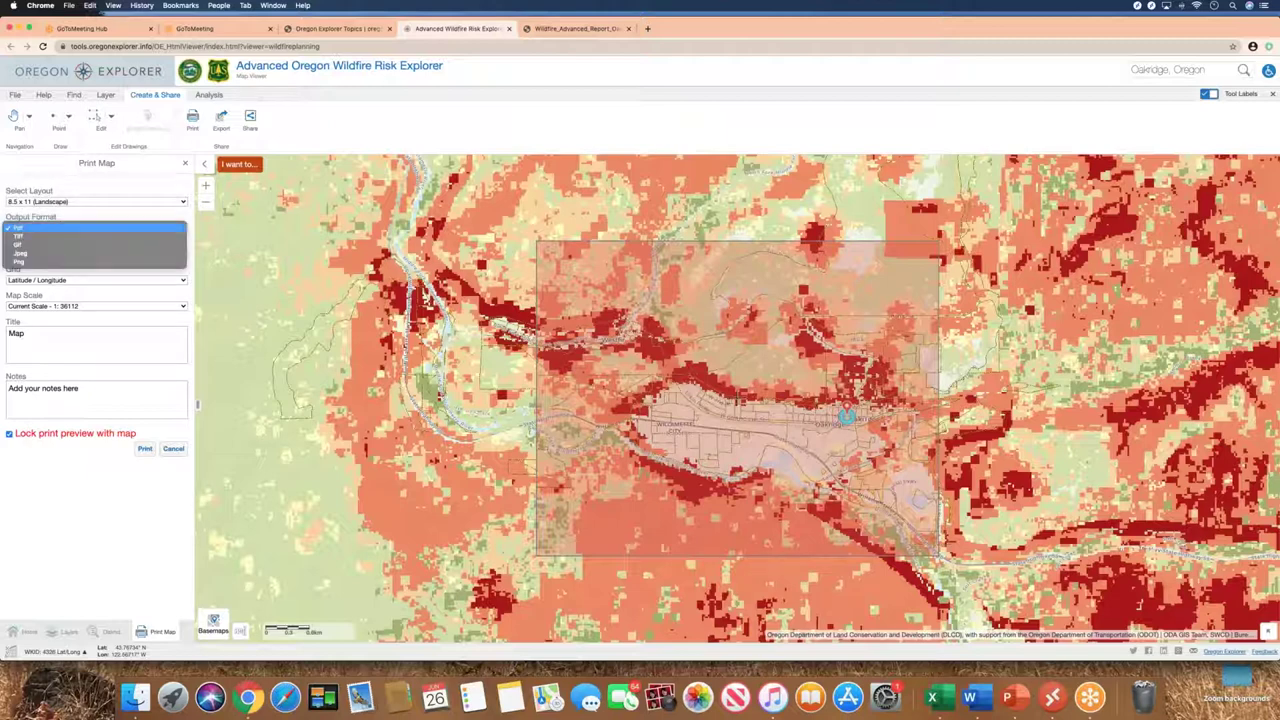
click(183, 224)
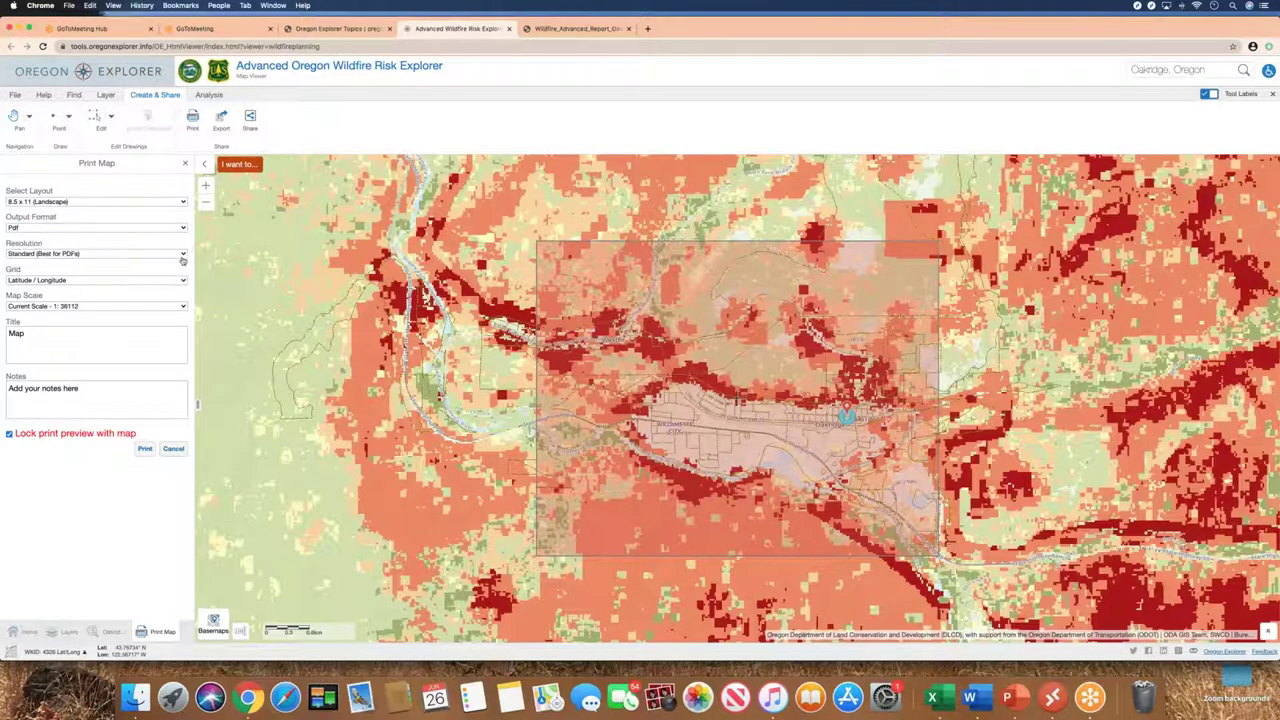
click(183, 257)
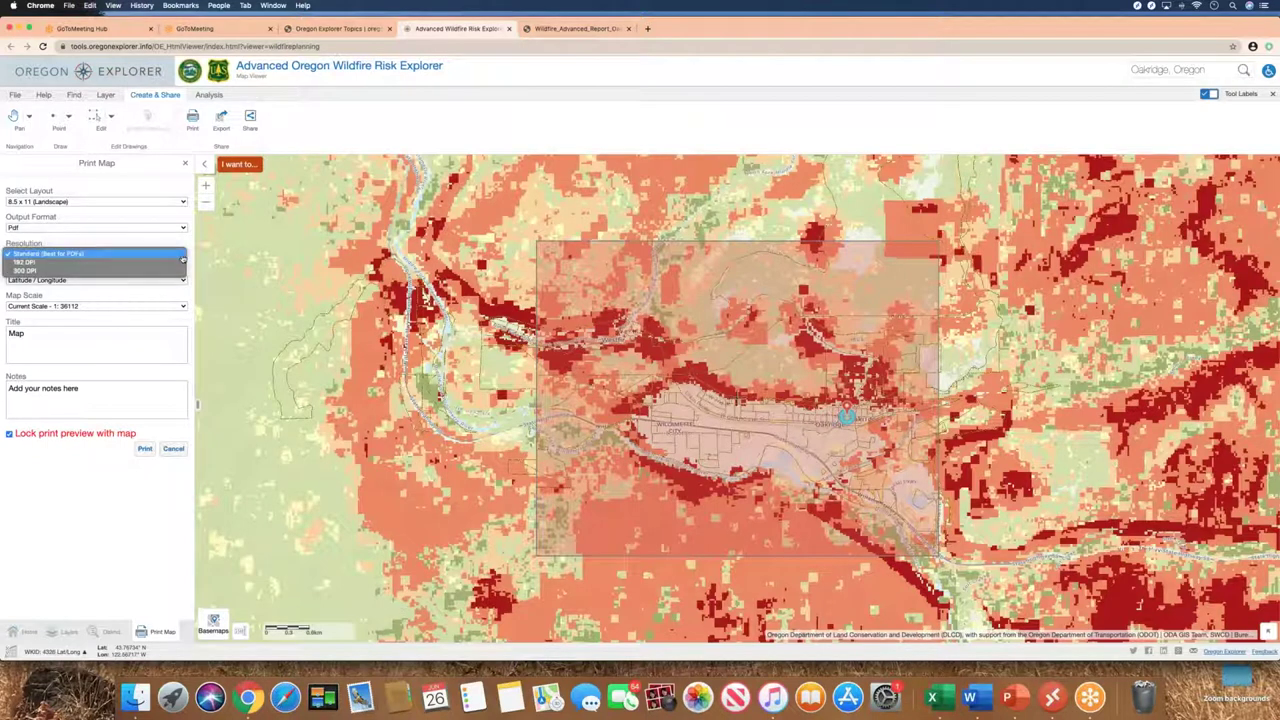
click(183, 258)
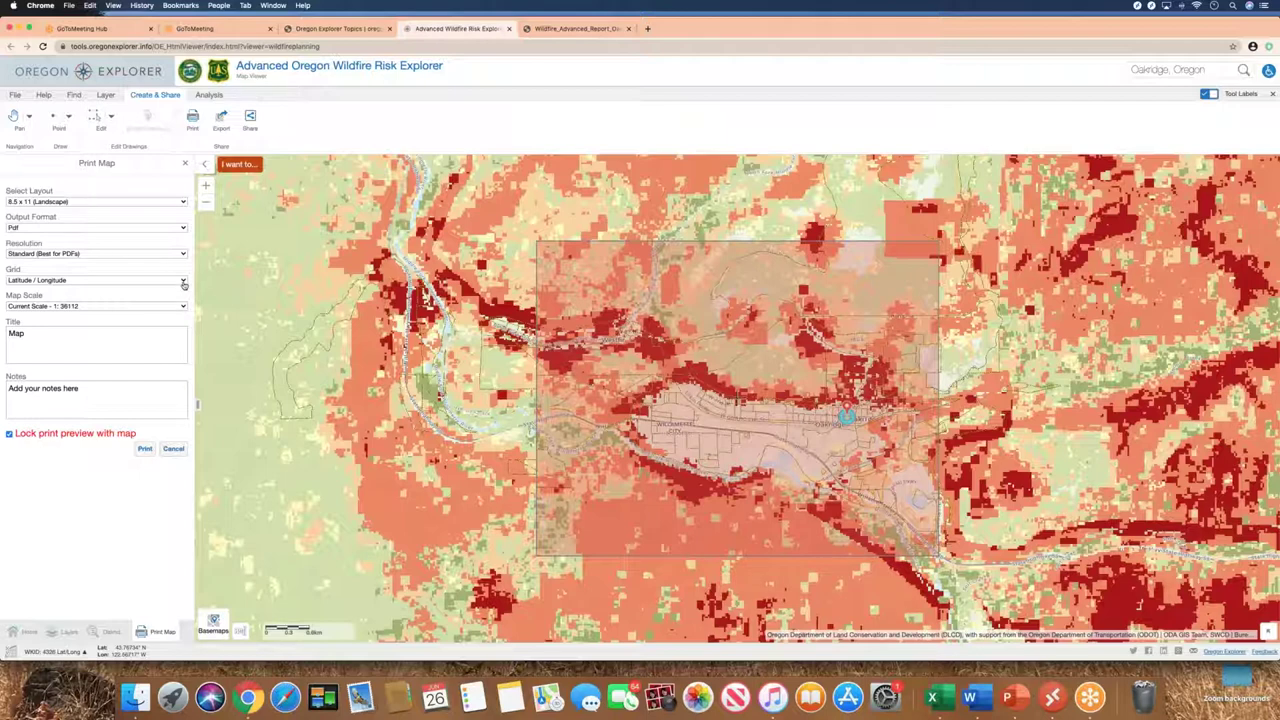
click(183, 283)
click(184, 283)
Replace the default print title with "Oakridge Wildfire Risk"
click(27, 333)
key(BackSpace)
key(BackSpace)
key(BackSpace)
text(Oakridge Wildfire Risk)
Replace the placeholder text in the print notes with a "By" line giving the author's first name
key(BackSpace)
key(BackSpace)
key(BackSpace)
key(BackSpace)
key(BackSpace)
key(BackSpace)
key(BackSpace)
key(BackSpace)
key(BackSpace)
key(BackSpace)
key(BackSpace)
key(BackSpace)
key(BackSpace)
key(BackSpace)
key(BackSpace)
key(BackSpace)
key(BackSpace)
key(BackSpace)
text(By Ja)
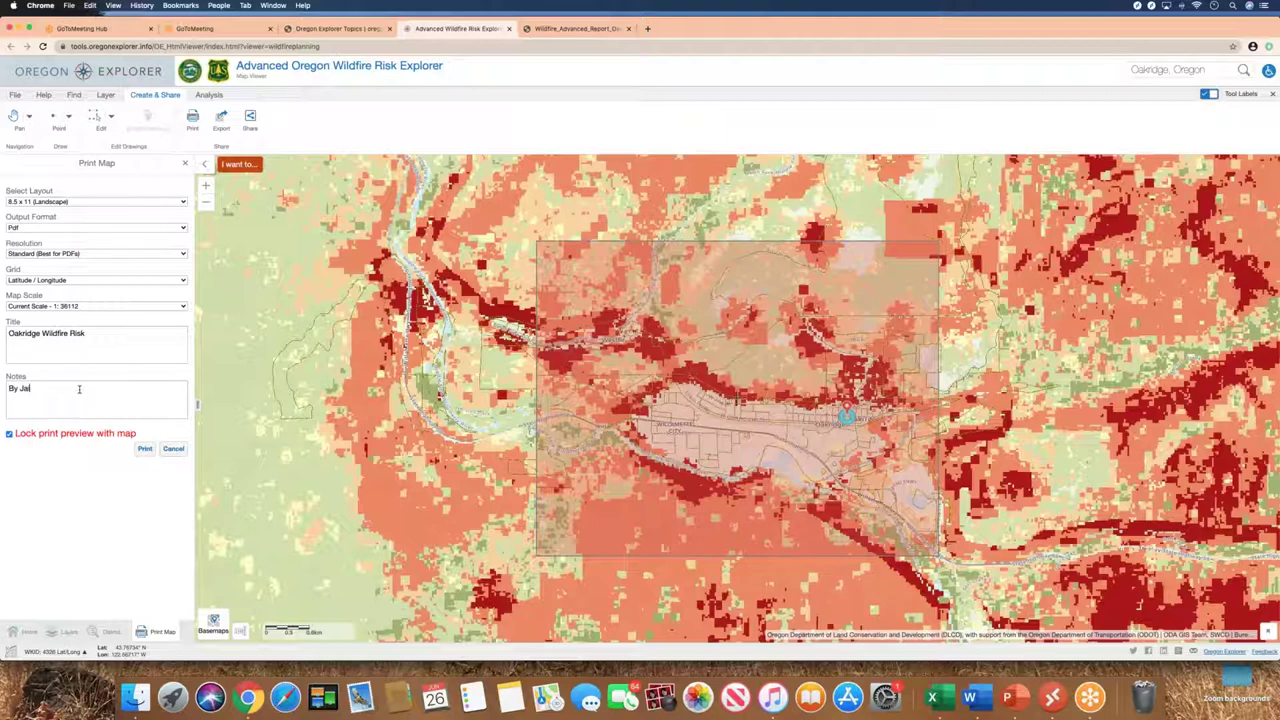
text(nine)
Unlock the print preview from the map and shift the underlying map slightly up and to the left within the print area
click(10, 434)
click(10, 434)
click(9, 434)
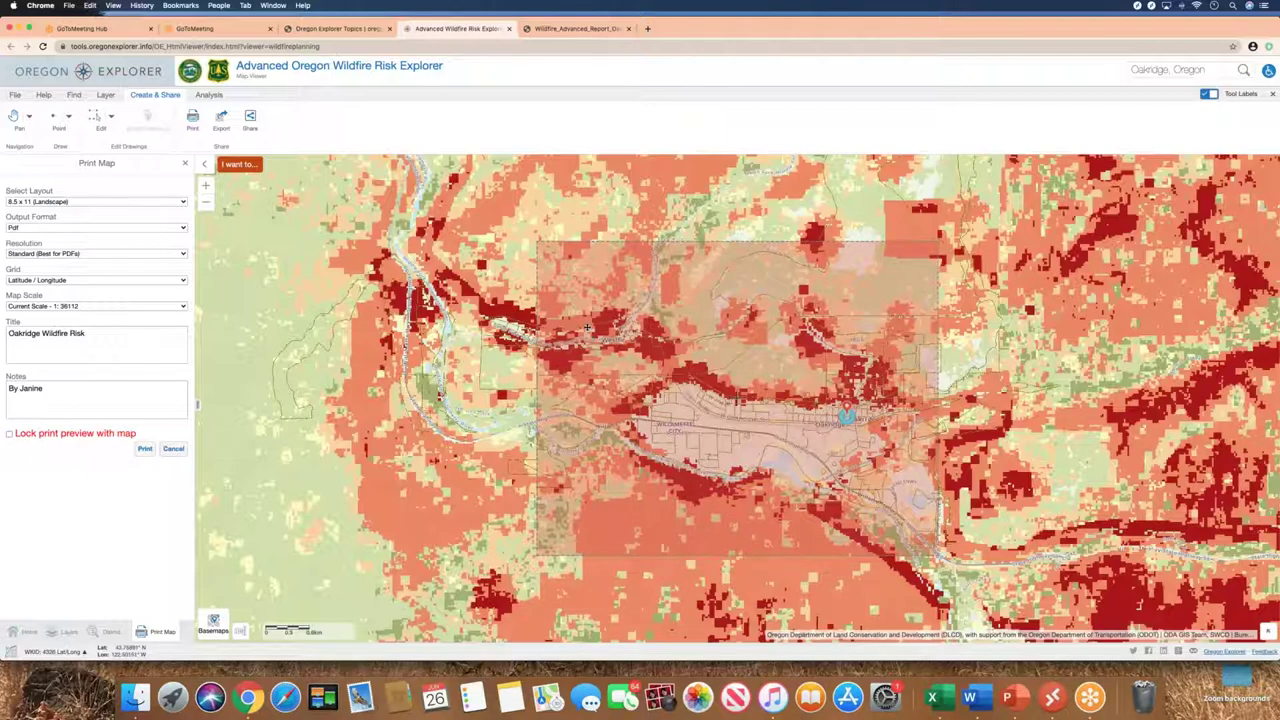
drag(595, 326, 552, 276)
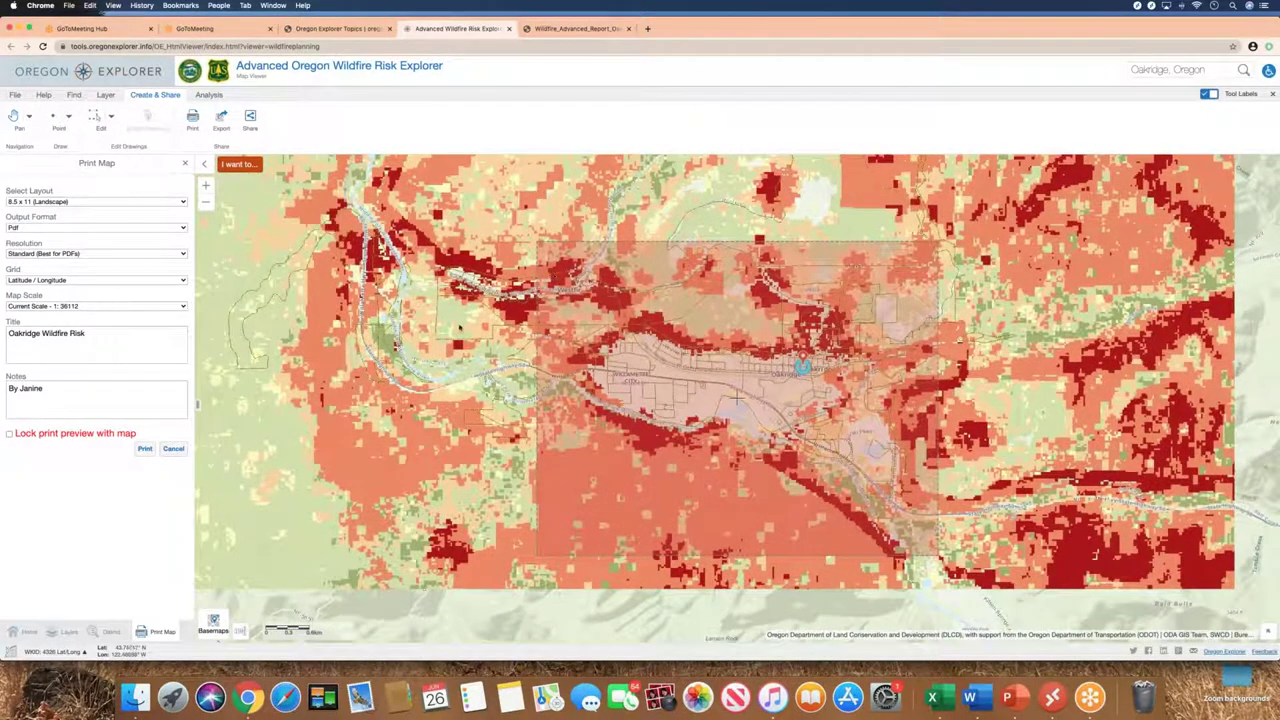
click(10, 435)
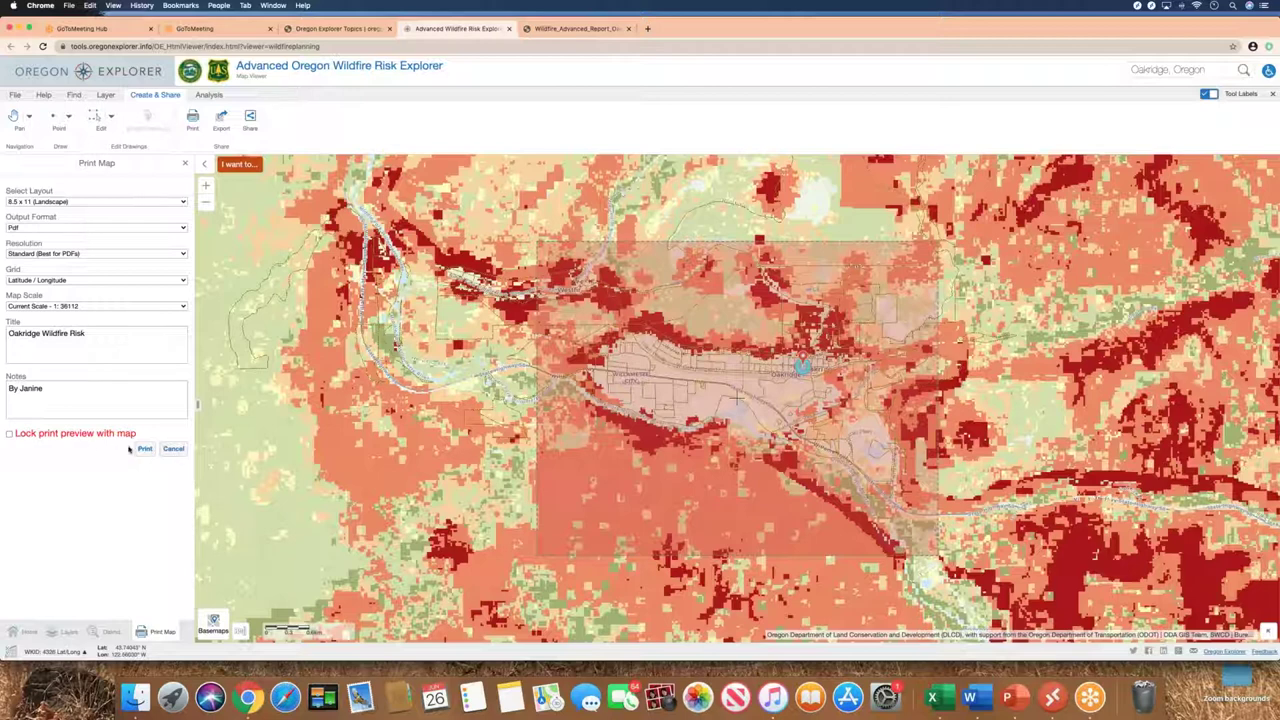
Print the 8.5 x 11 landscape map as a PDF and open the finished file
click(145, 448)
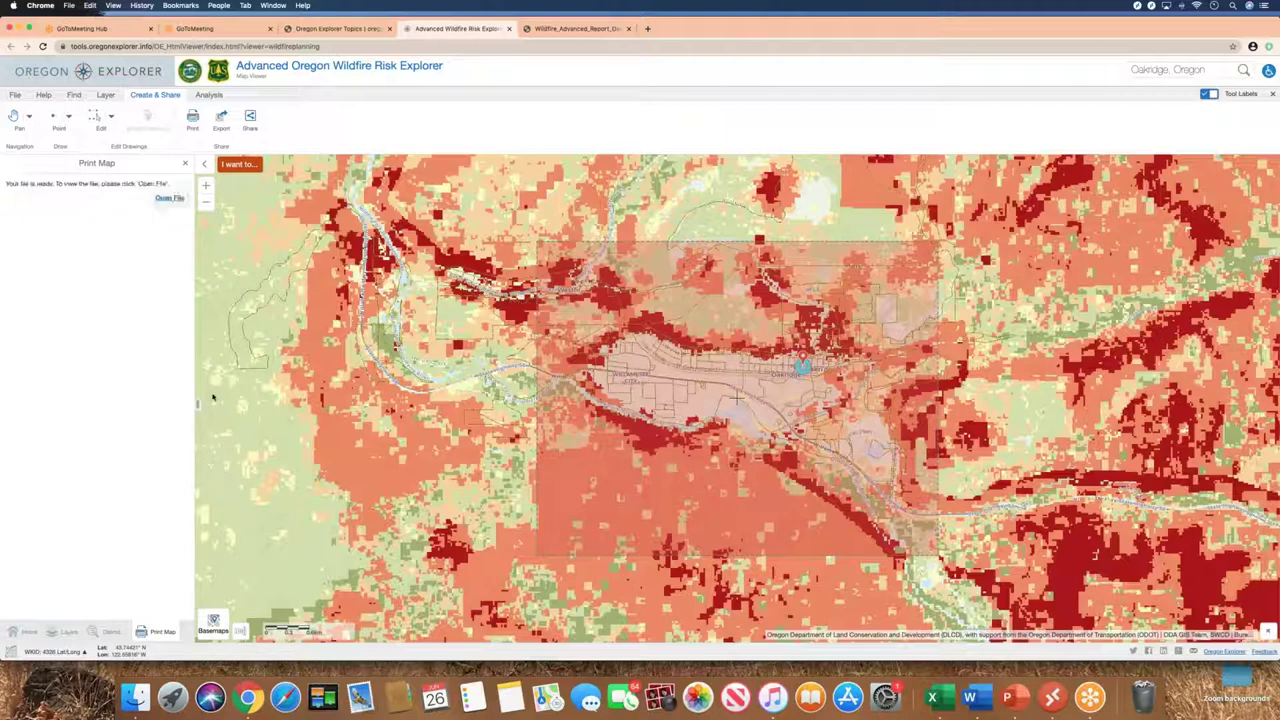
click(176, 199)
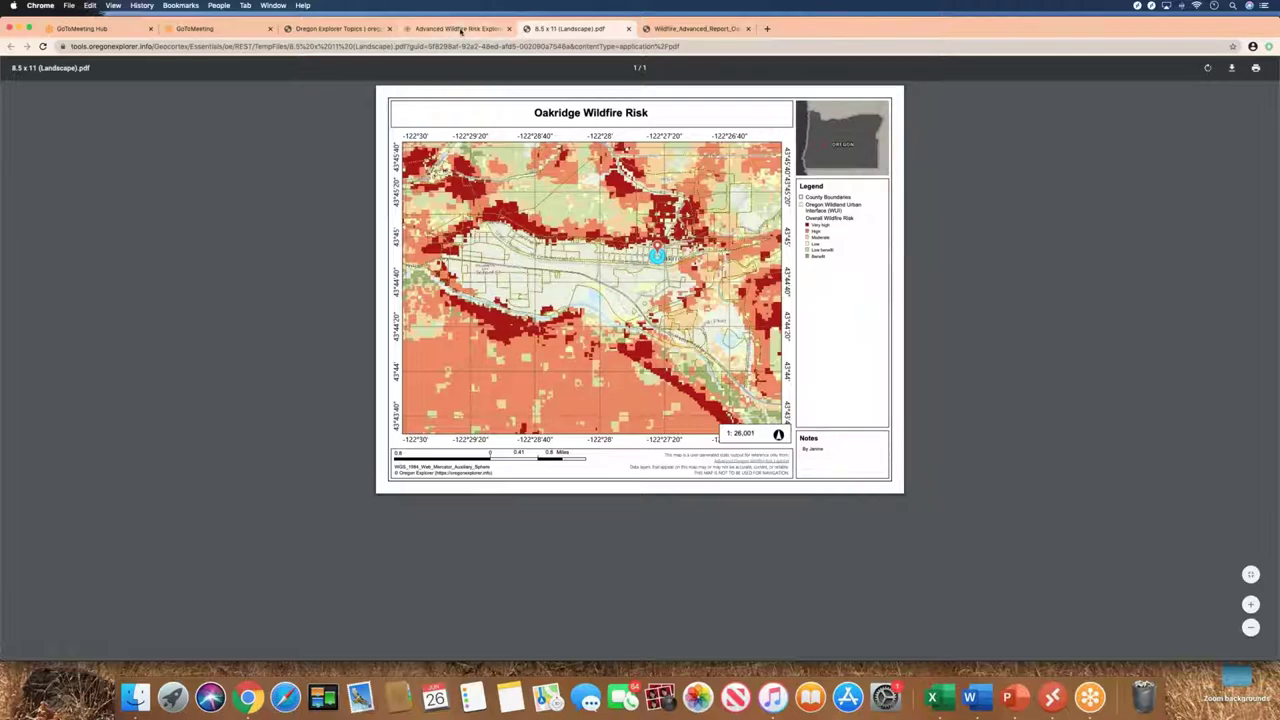
Return to the Advanced Wildfire Risk Explorer map viewer, look over the "I want to..." tasks and show the Home information
click(461, 30)
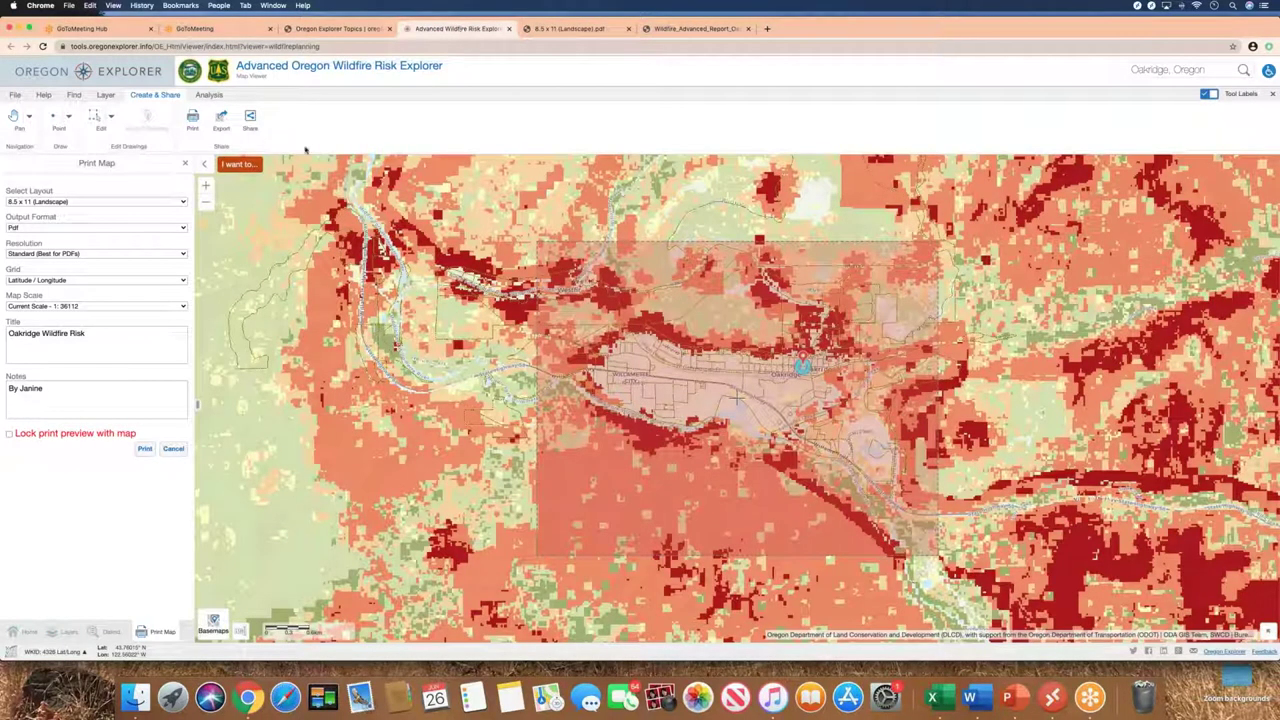
click(248, 165)
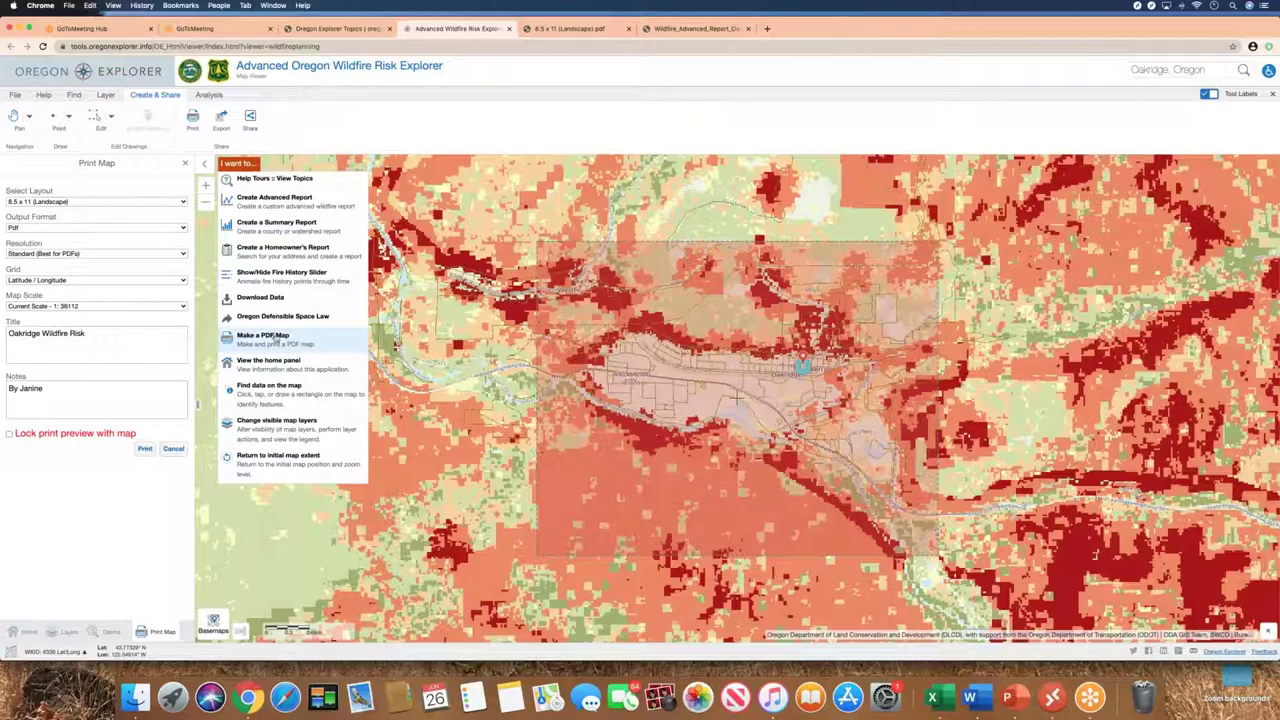
click(30, 632)
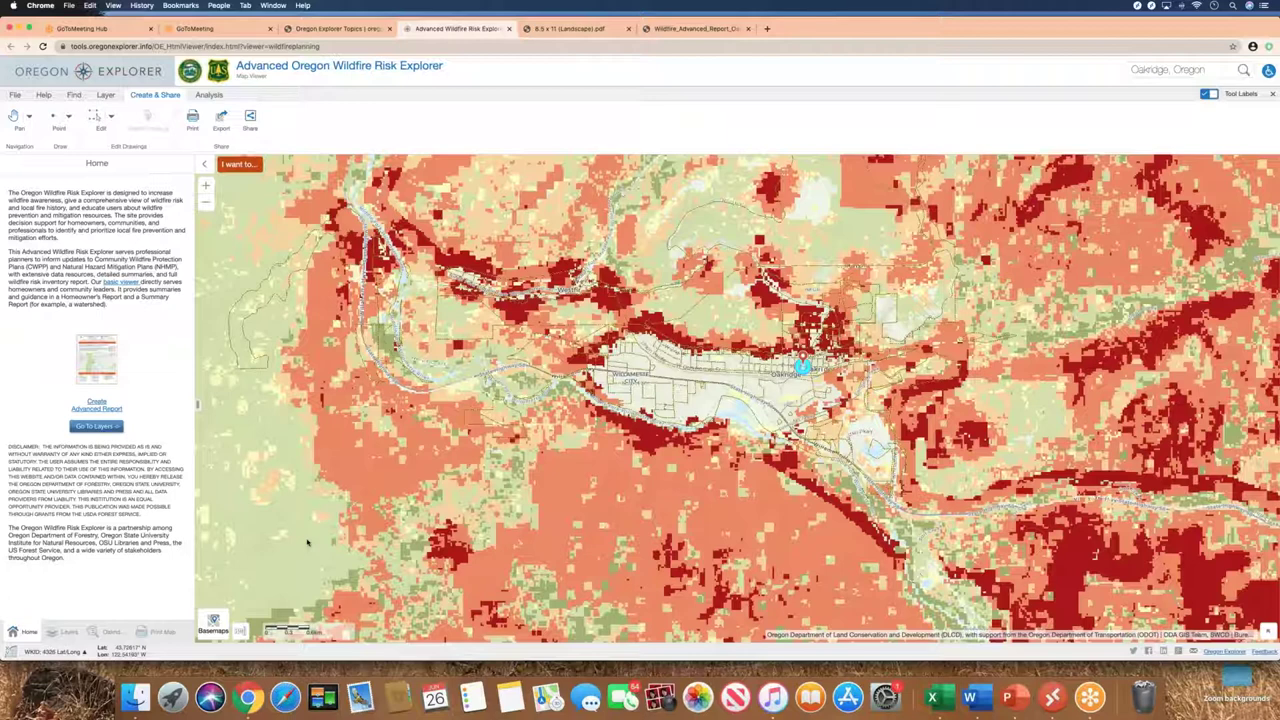
Show the layer tools and open the Add Layers search for map services
click(107, 96)
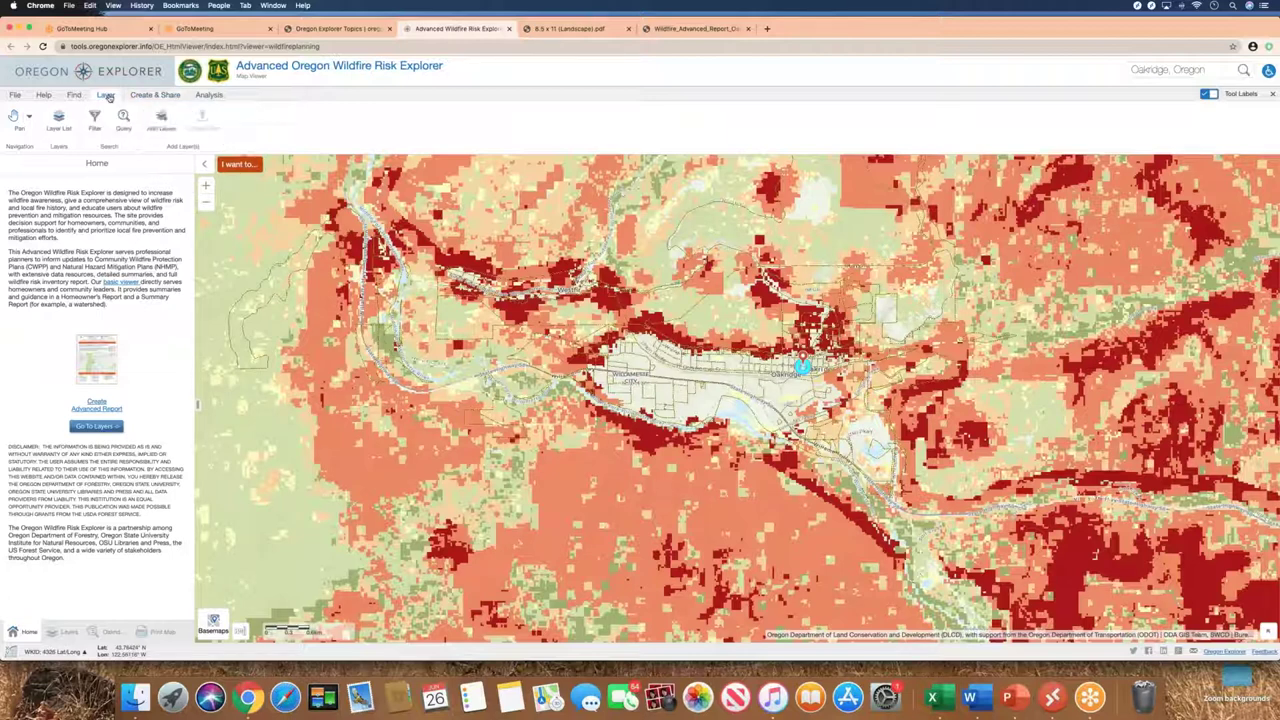
click(163, 122)
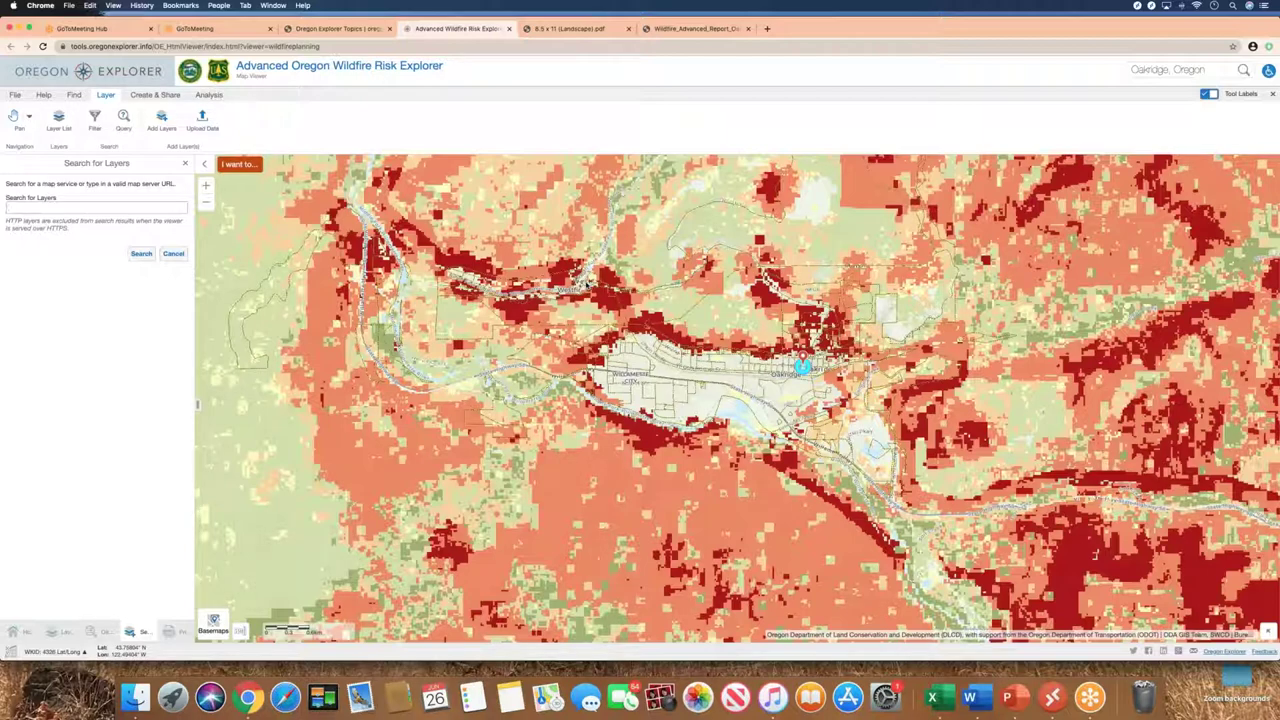
Switch to the Oregon Explorer Wildfire Risk topic page
click(338, 30)
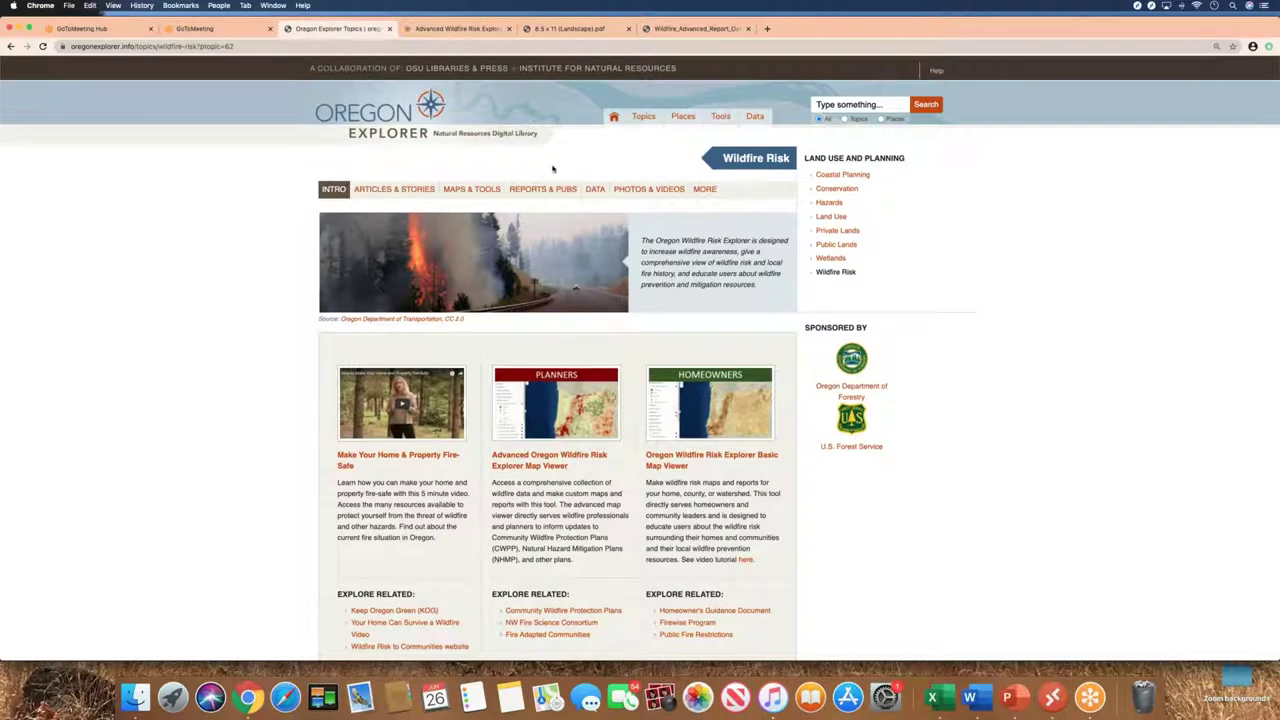